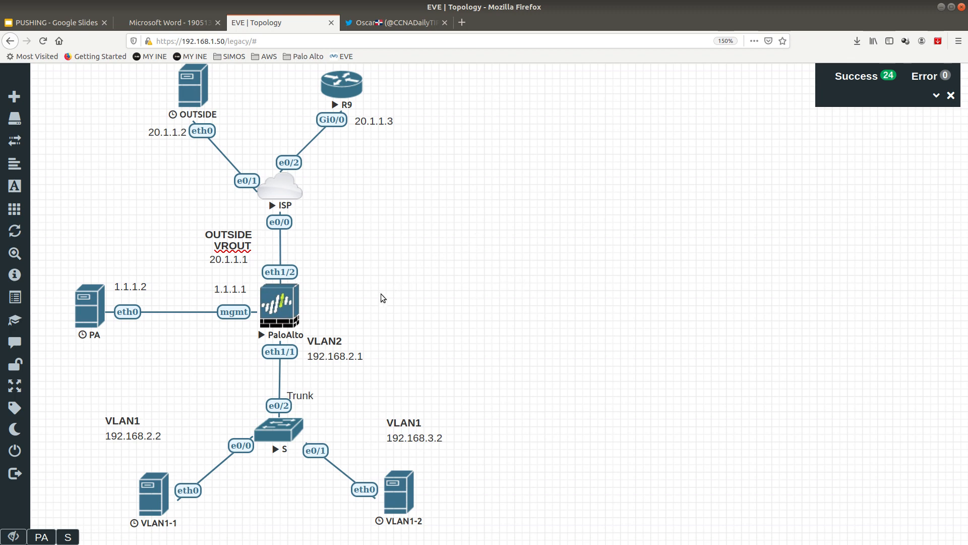
# - Change the VLAN2 label beside the PaloAlto firewall's eth1/1 interface to VLAN1
pyautogui.doubleClick(334, 340)
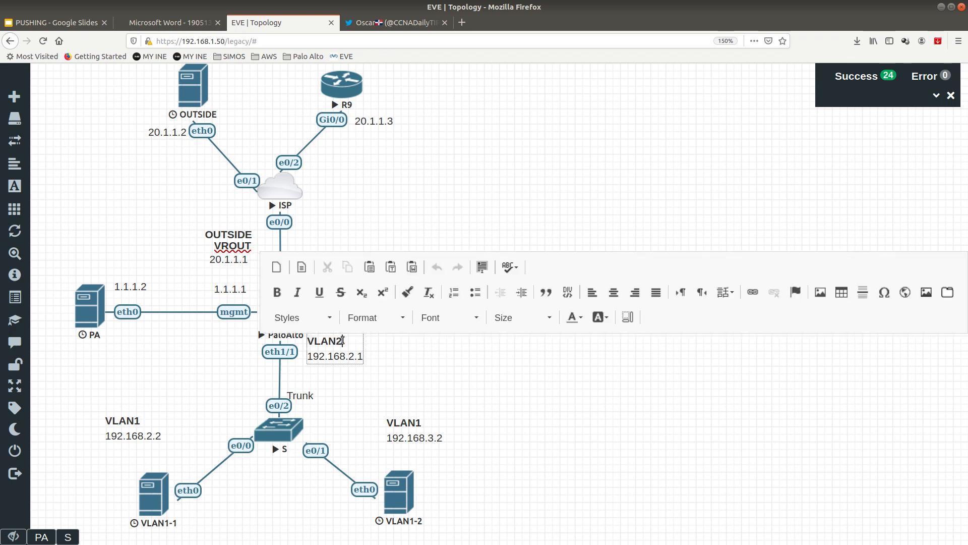
pyautogui.press('BackSpace')
pyautogui.write('1')
pyautogui.press('Return')
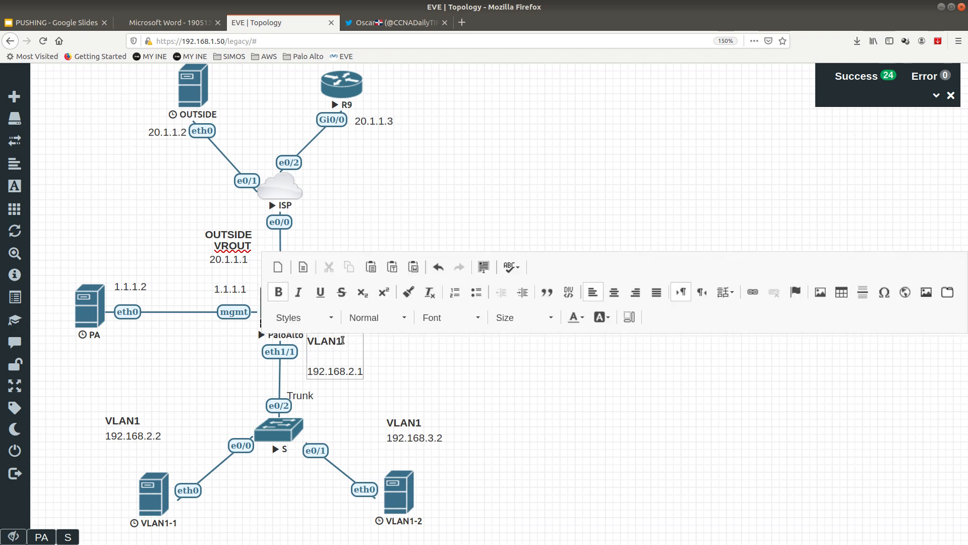
pyautogui.press('BackSpace')
pyautogui.click(433, 199)
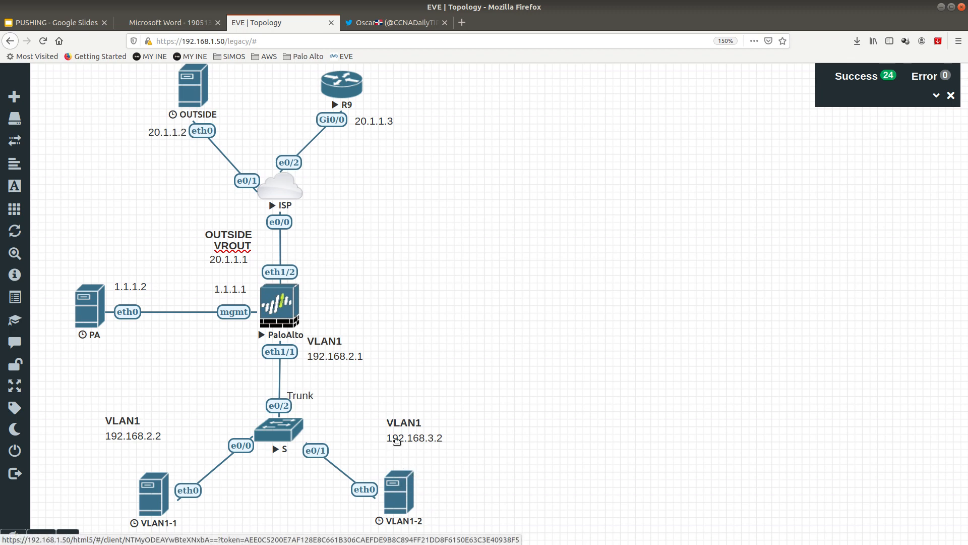
# - Change the IP address in the label above the VLAN1-2 host to 192.168.2.3
pyautogui.doubleClick(441, 437)
pyautogui.click(433, 438)
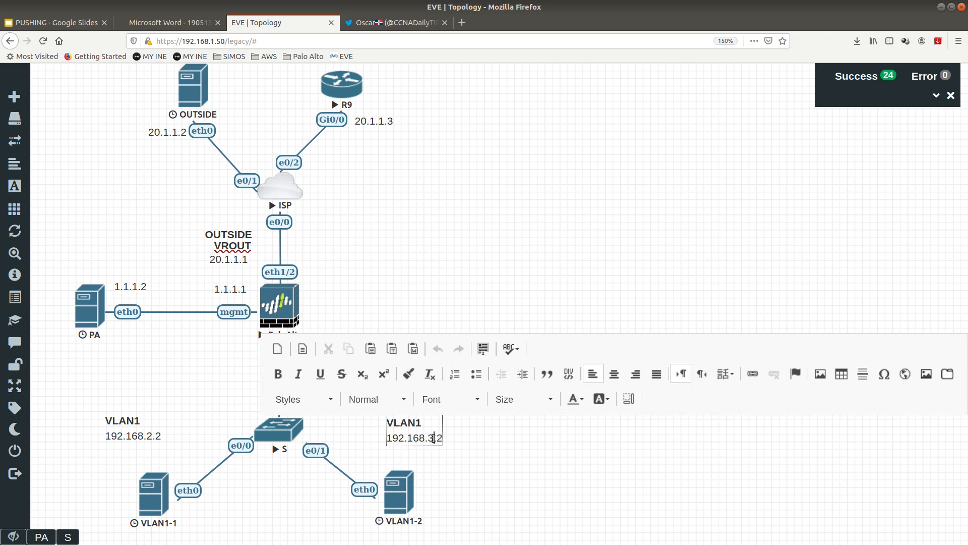
pyautogui.press('BackSpace')
pyautogui.write('2')
pyautogui.press('BackSpace')
pyautogui.write('3')
pyautogui.click(545, 153)
# - Reposition the 192.168.2.2, 192.168.2.1, 20.1.1.1 and 20.1.1.3 address labels slightly closer to their devices
pyautogui.moveTo(133, 436); pyautogui.dragTo(135, 446)
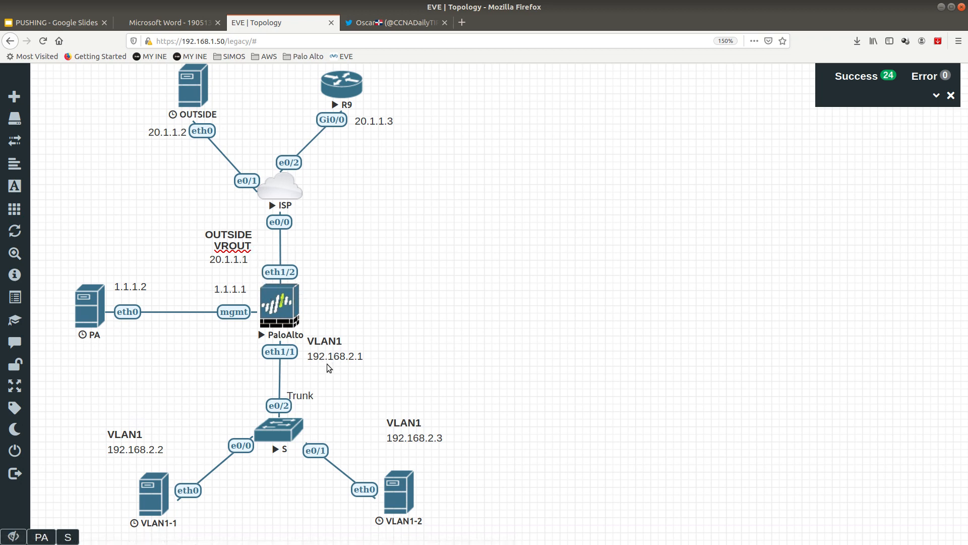
pyautogui.moveTo(321, 358); pyautogui.dragTo(320, 359)
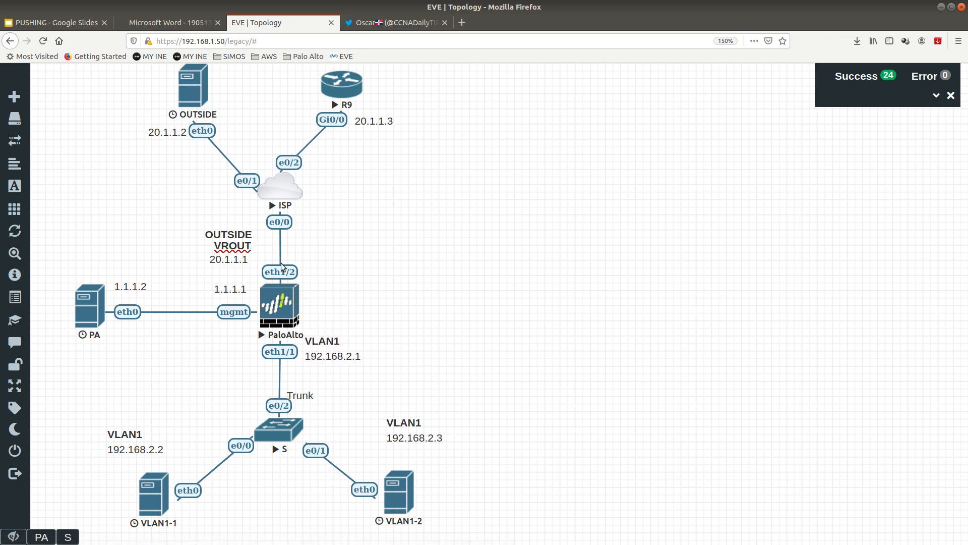
pyautogui.moveTo(237, 266); pyautogui.dragTo(244, 272)
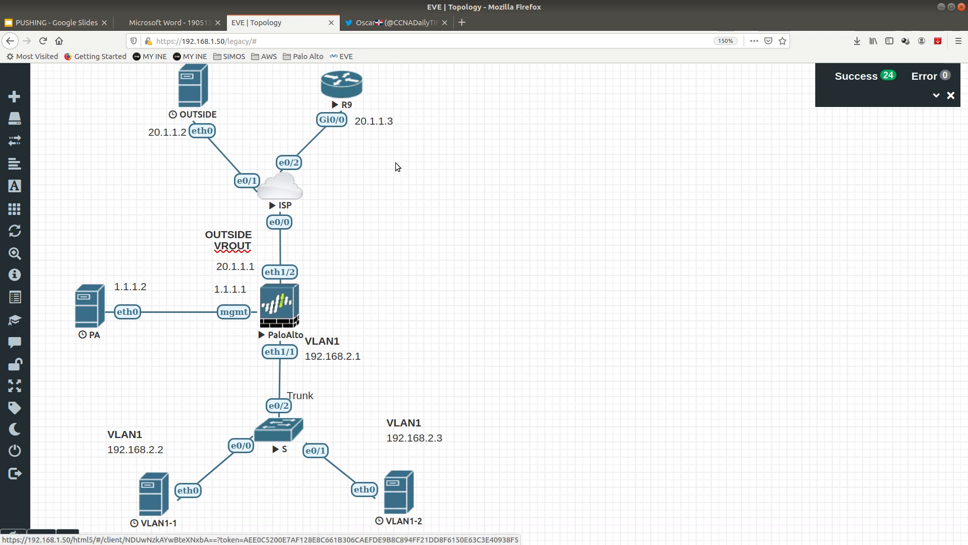
pyautogui.moveTo(376, 122); pyautogui.dragTo(372, 119)
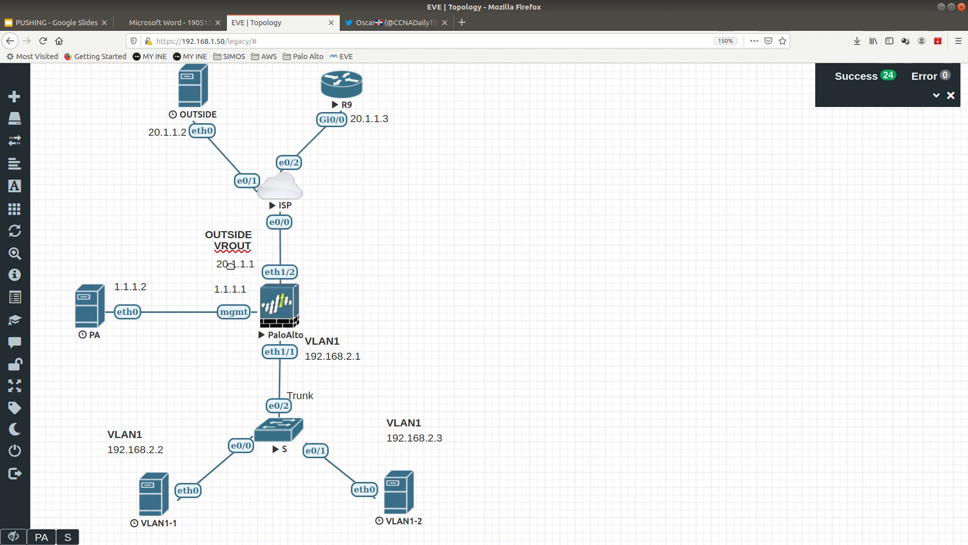
pyautogui.moveTo(233, 267); pyautogui.dragTo(233, 265)
# - In the PA host's firewall console, add VLAN interface number 1 with the comment "Virtual VLAN Layer 3 for my inside network"
pyautogui.click(42, 536)
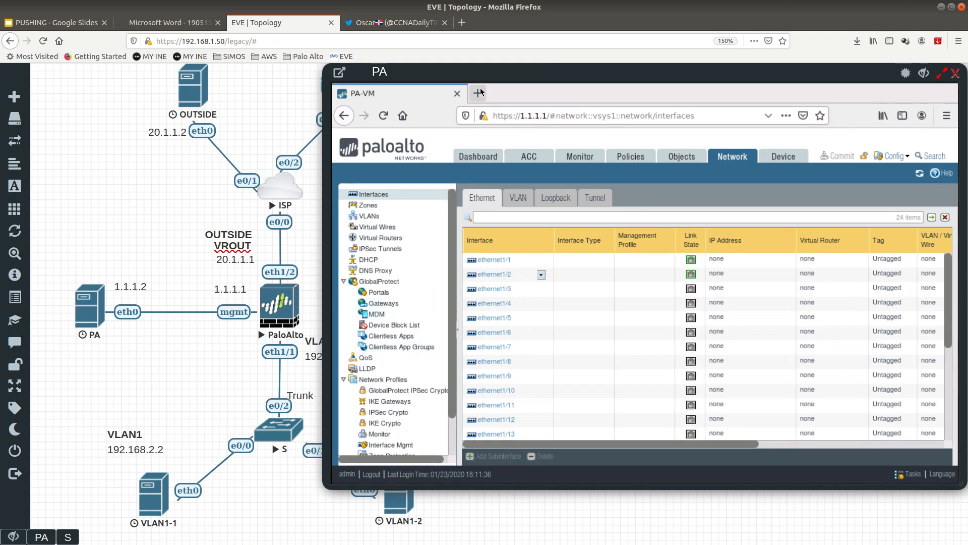
pyautogui.moveTo(486, 71); pyautogui.dragTo(485, 71)
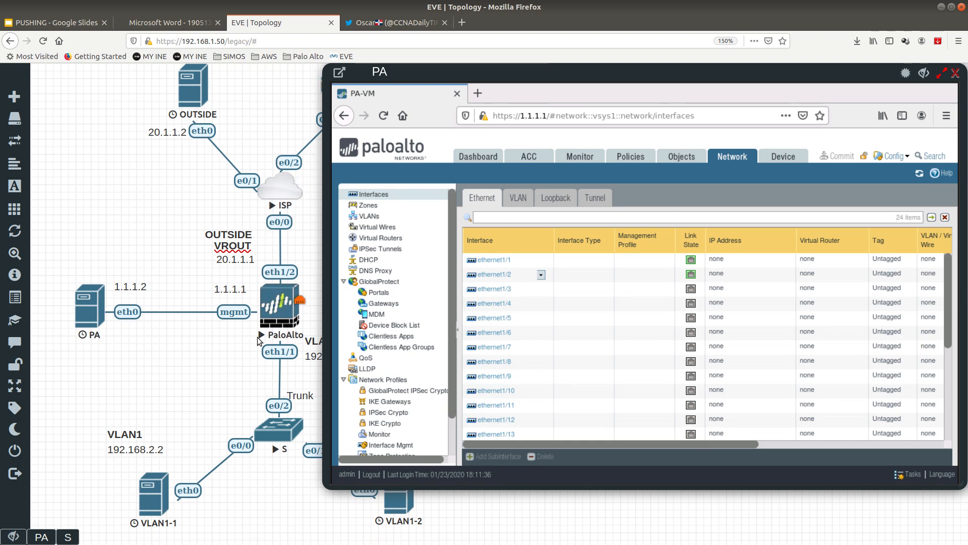
pyautogui.click(520, 200)
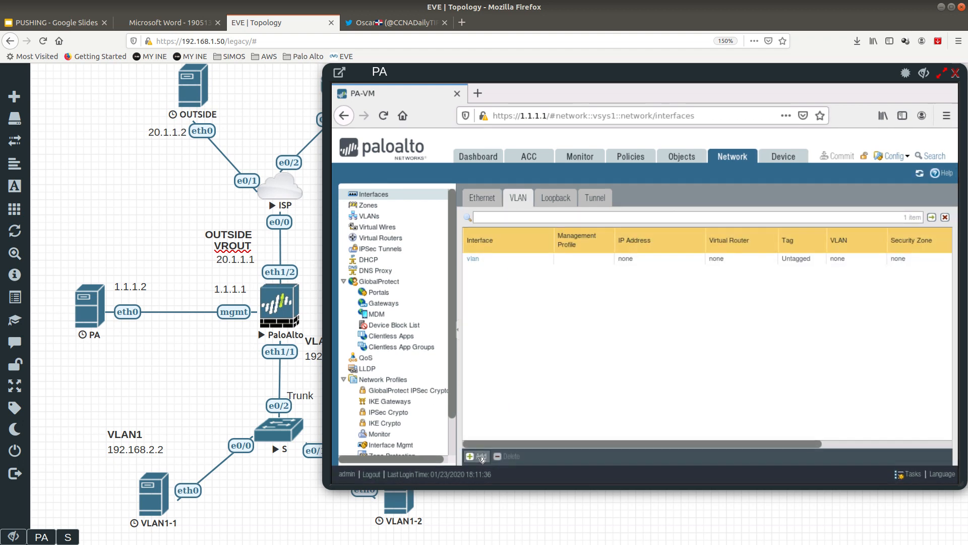
pyautogui.click(481, 457)
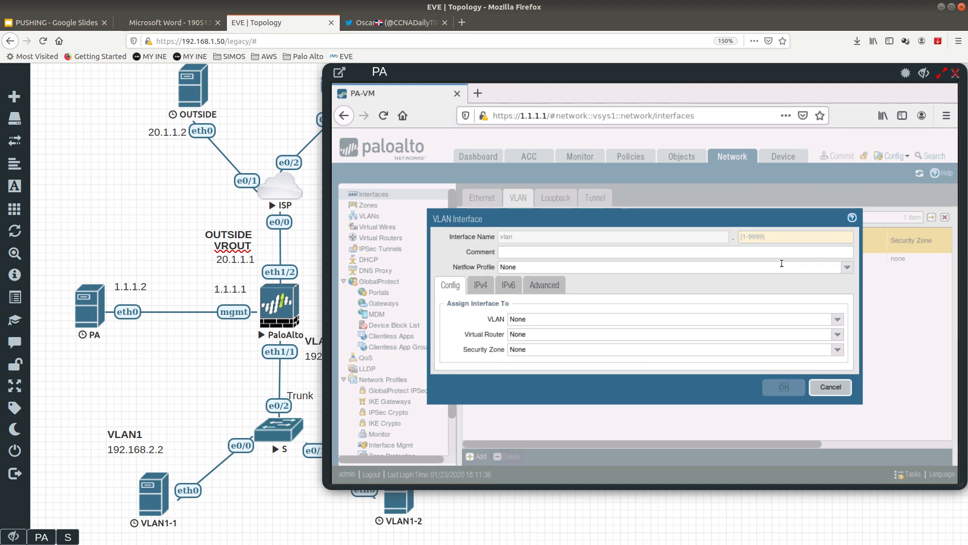
pyautogui.write('1')
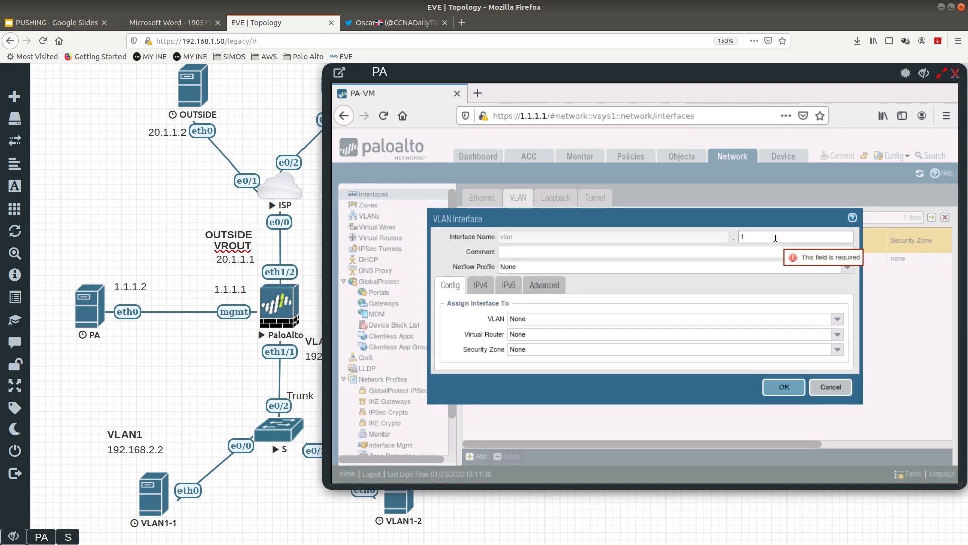
pyautogui.click(523, 251)
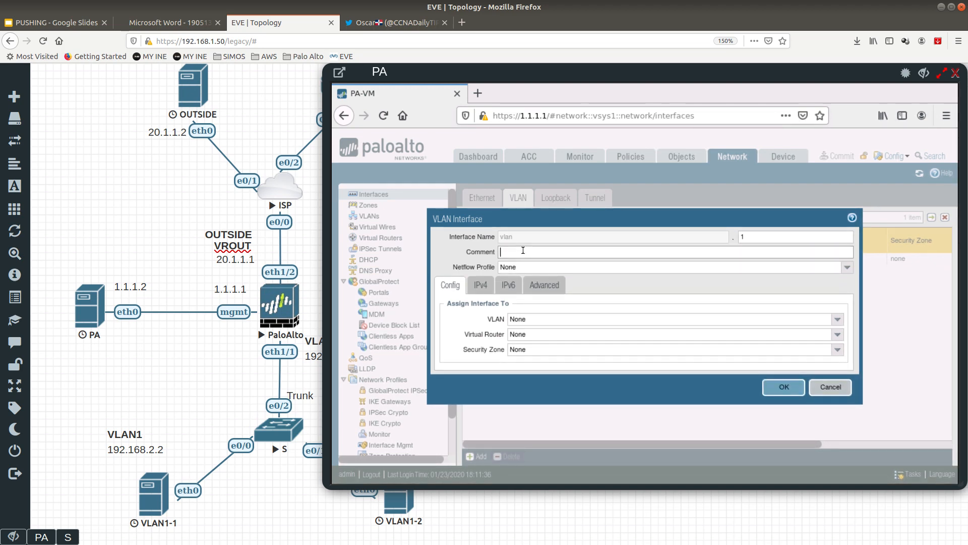
pyautogui.write('Virtual')
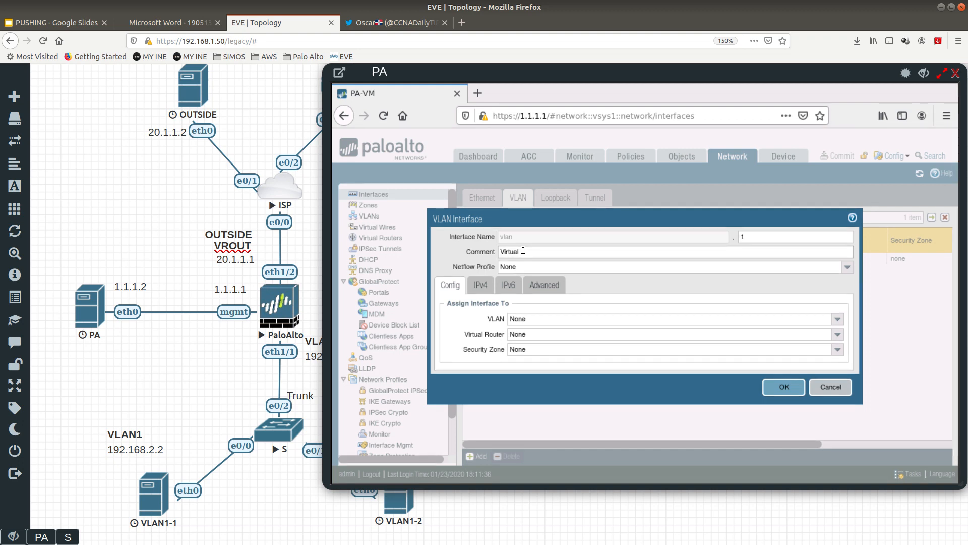
pyautogui.write(' VLAN Layer 3 for my ins')
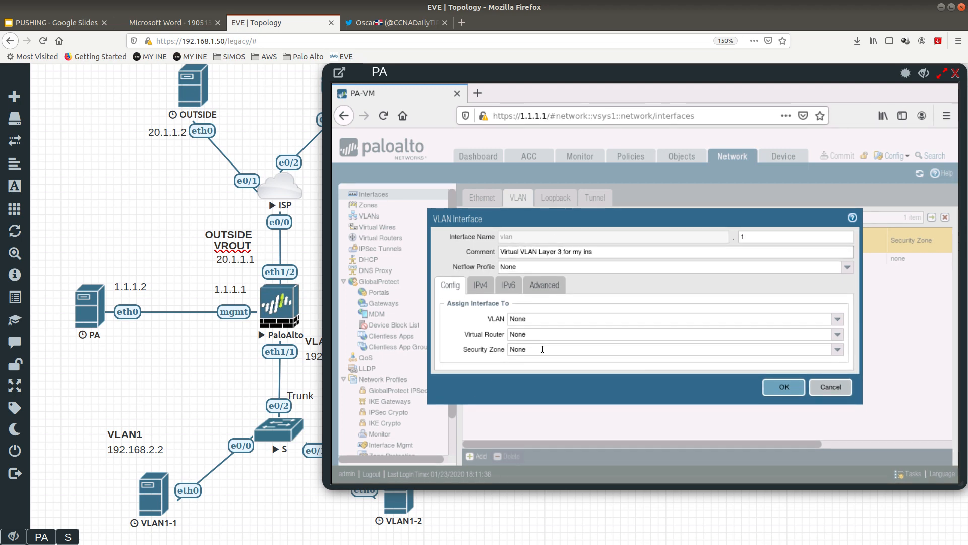
pyautogui.write('ide network')
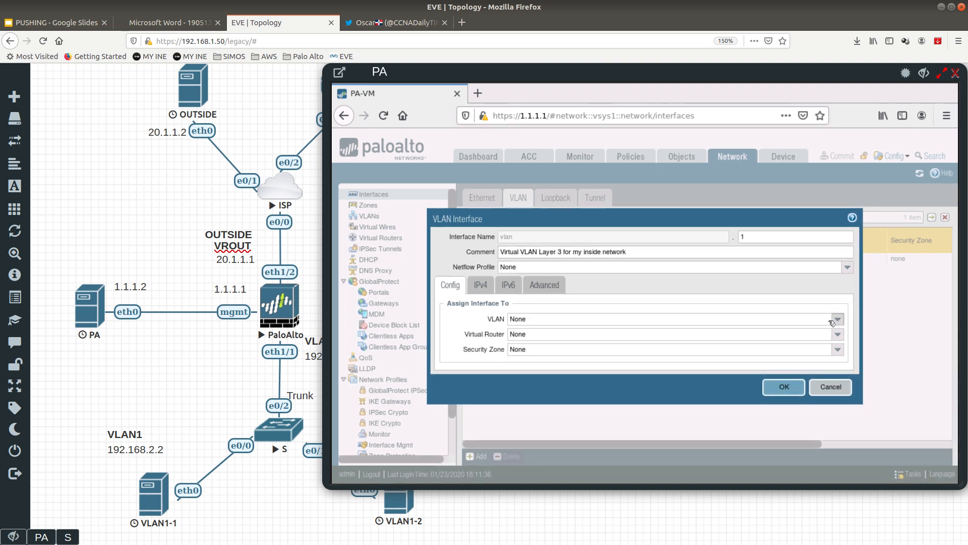
# - Assign the VLAN interface to the inside security zone, leaving VLAN and virtual router at None
pyautogui.click(562, 317)
pyautogui.click(456, 318)
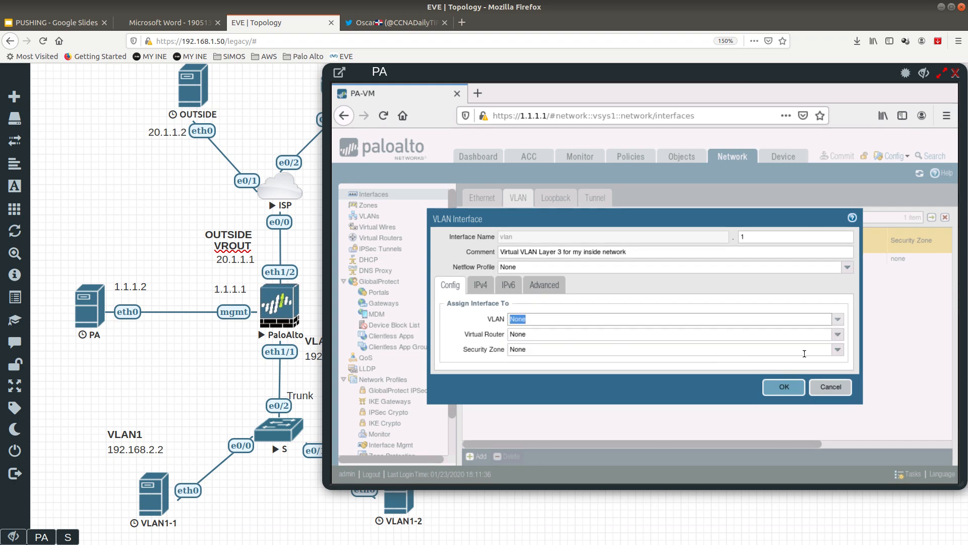
pyautogui.click(837, 335)
pyautogui.click(466, 335)
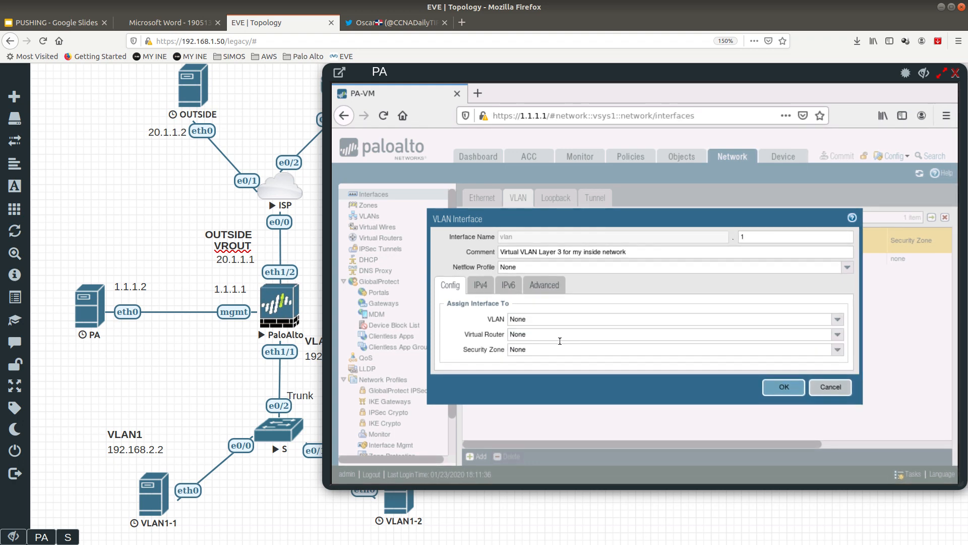
pyautogui.click(837, 350)
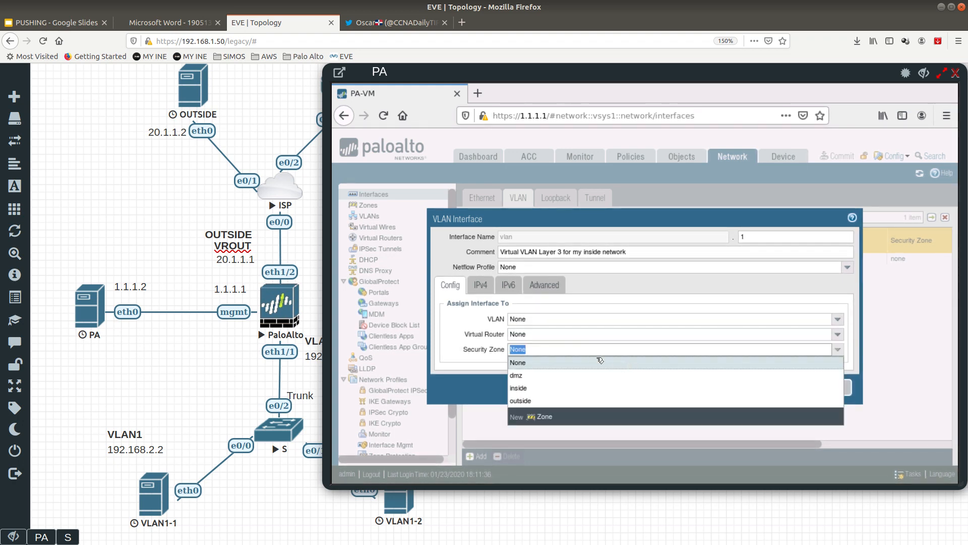
pyautogui.click(519, 388)
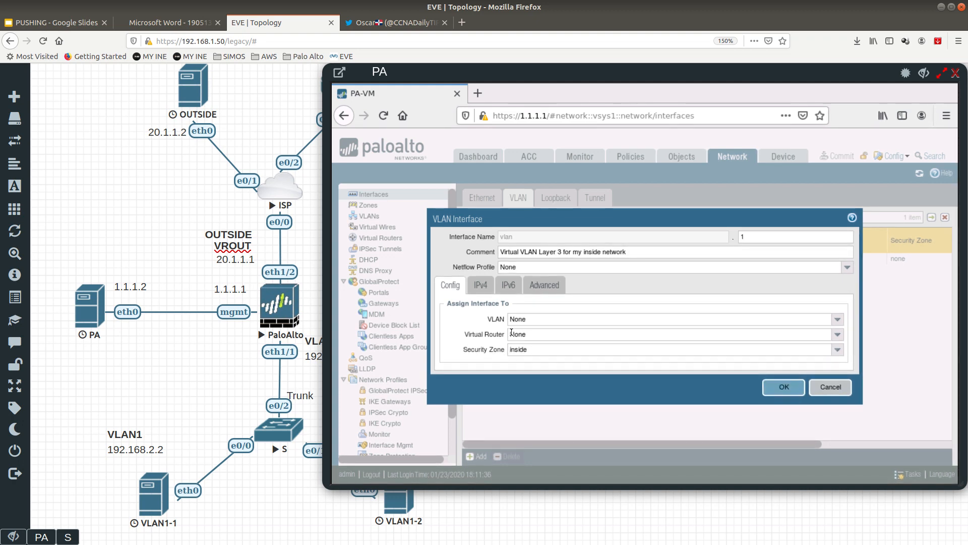
# - Add the static IPv4 address 192.168.2.1/24 to the VLAN interface
pyautogui.click(481, 286)
pyautogui.click(456, 401)
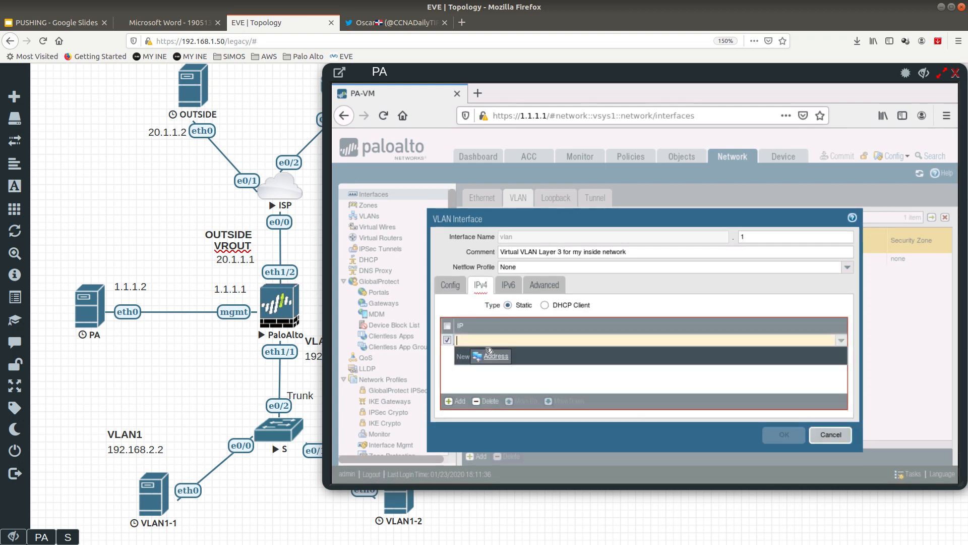
pyautogui.write('192.168.2.1/24')
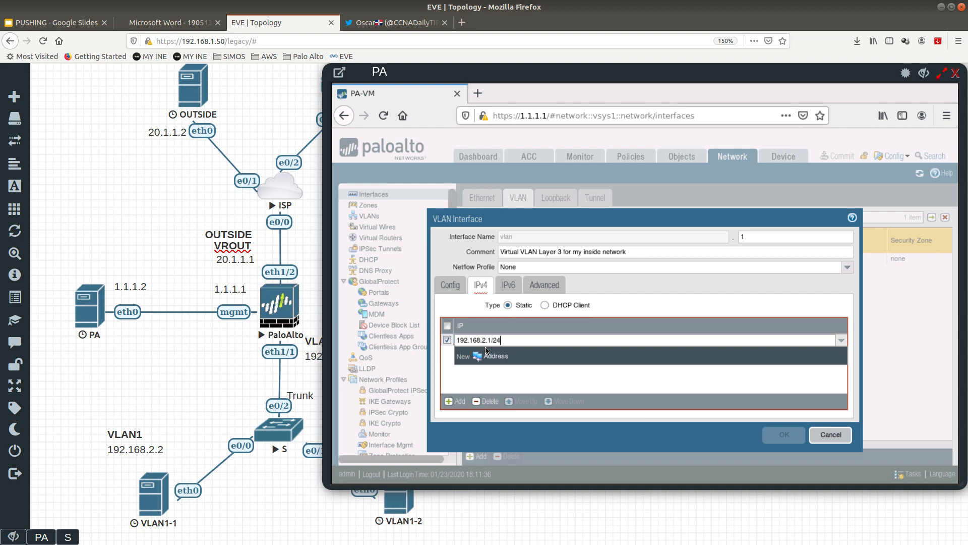
pyautogui.click(476, 376)
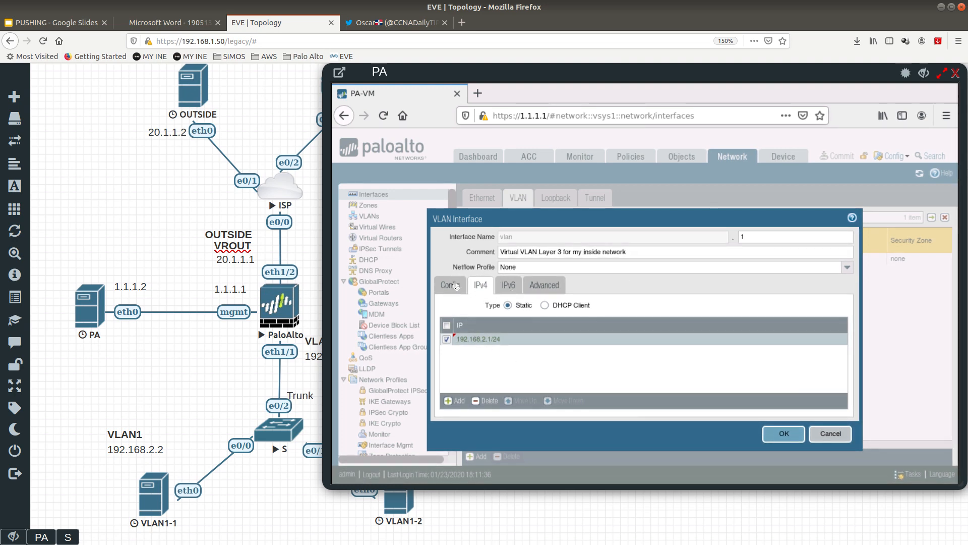
# - Create a management profile named "allow ping" that permits Ping, apply it to the VLAN interface and save the interface
pyautogui.click(545, 285)
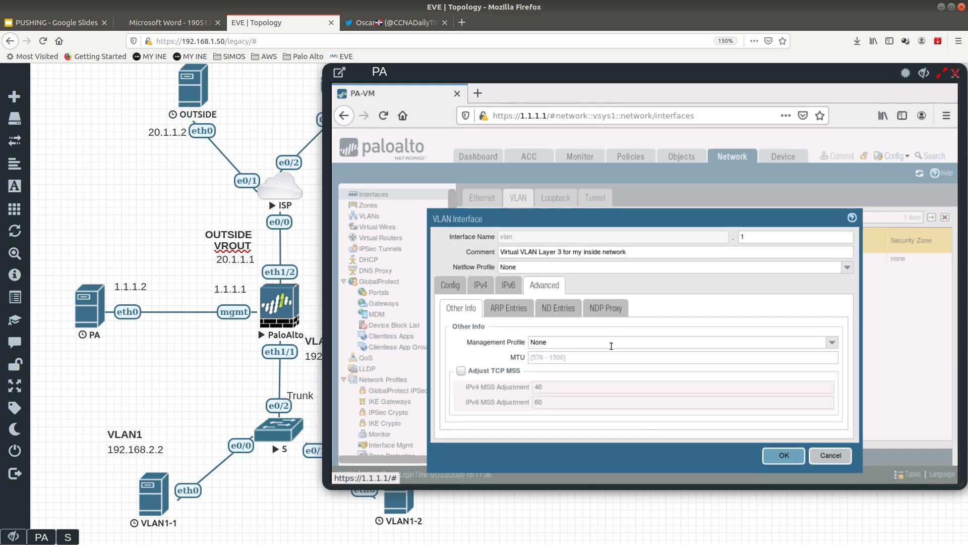
pyautogui.click(833, 343)
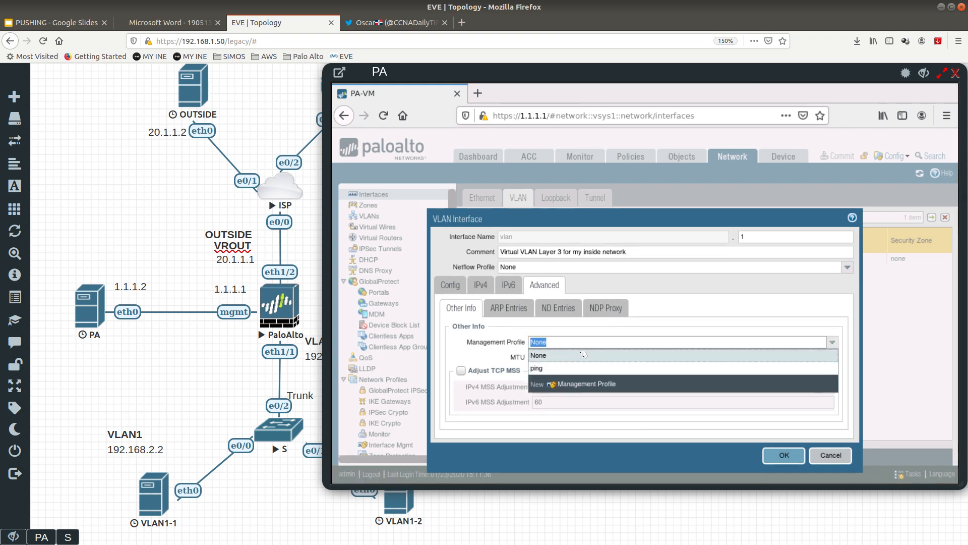
pyautogui.click(585, 383)
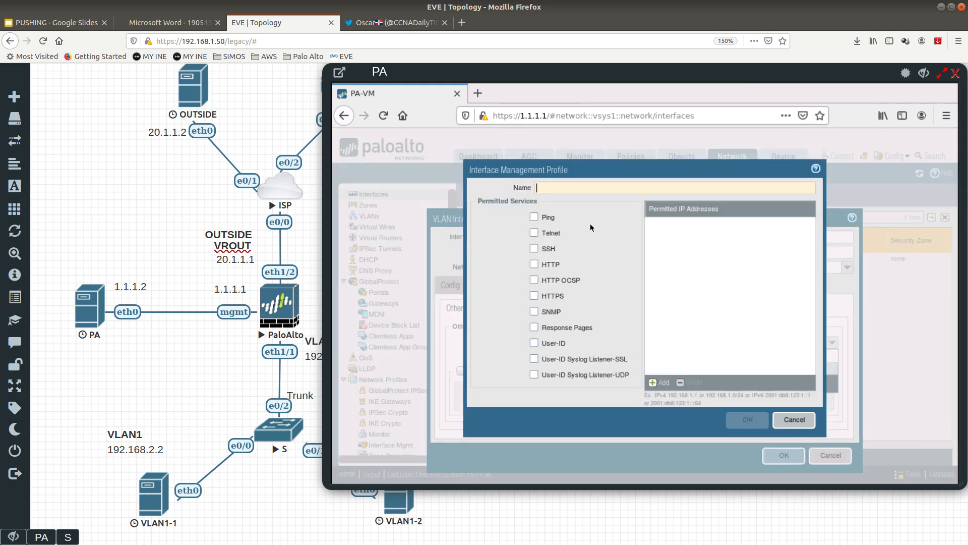
pyautogui.write('ping')
pyautogui.press('BackSpace')
pyautogui.press('BackSpace')
pyautogui.press('BackSpace')
pyautogui.press('BackSpace')
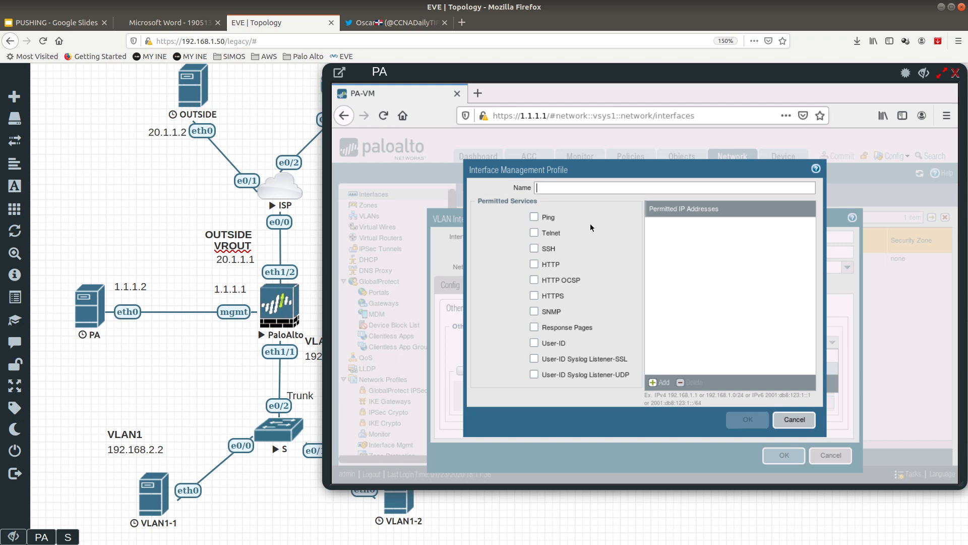
pyautogui.write('allow pin')
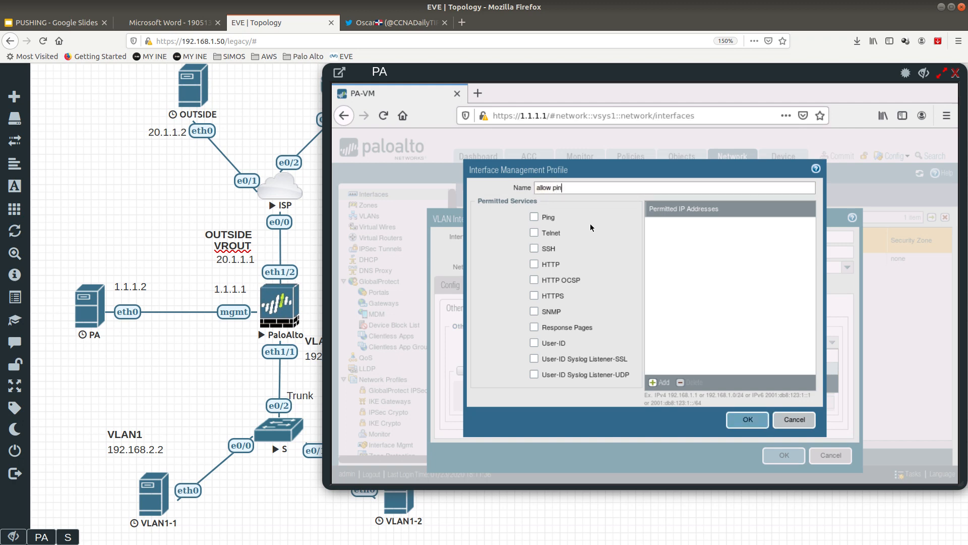
pyautogui.write('g')
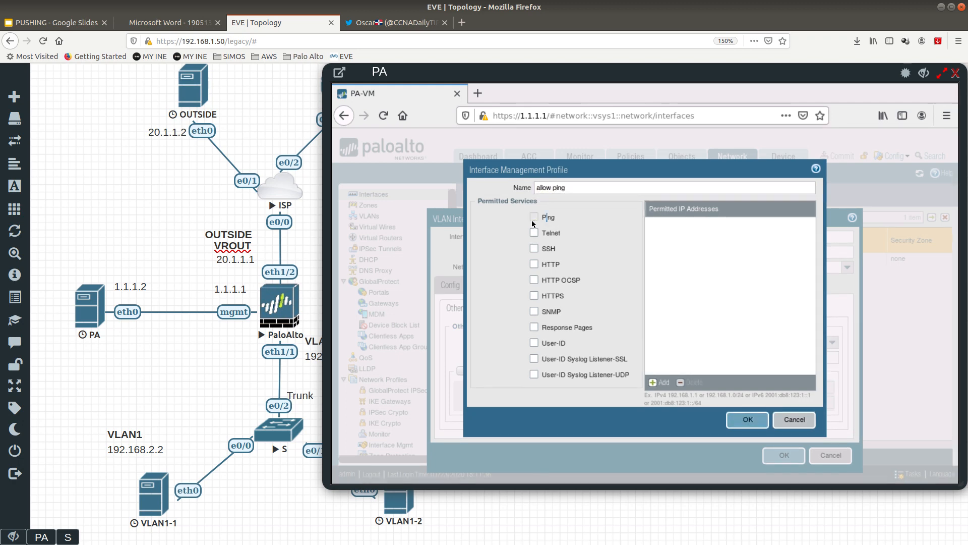
pyautogui.click(534, 218)
pyautogui.click(745, 421)
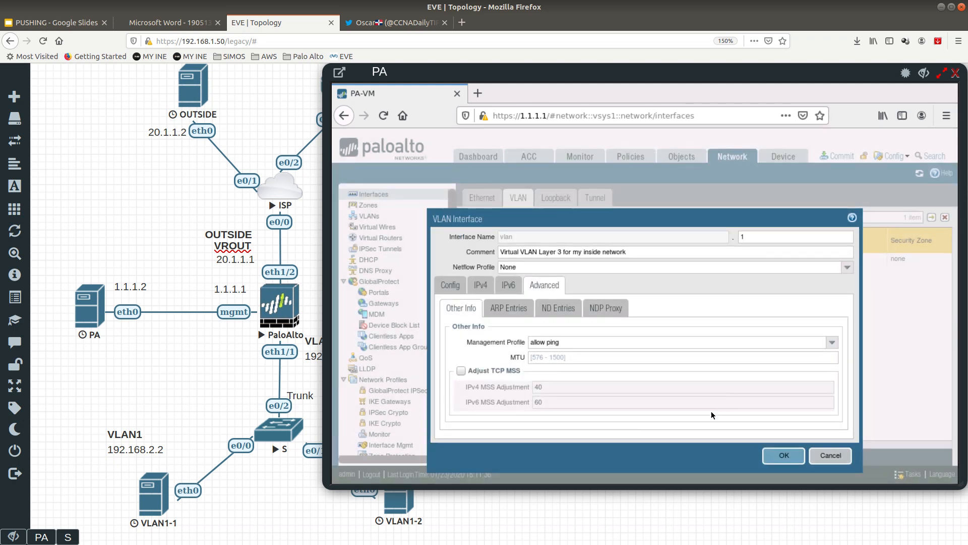
pyautogui.click(784, 455)
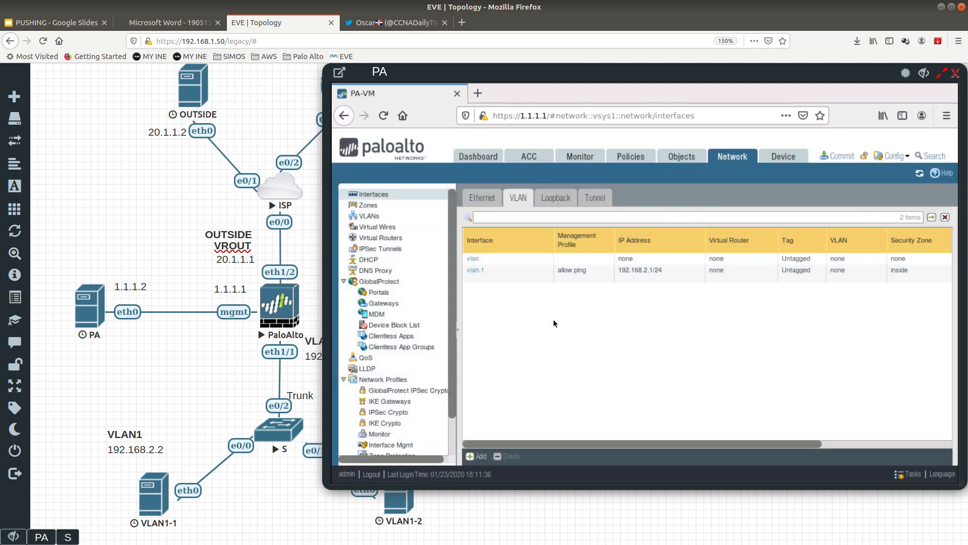
# - Add a virtual router named "inside" that contains the vlan.1 interface and save it
pyautogui.click(398, 239)
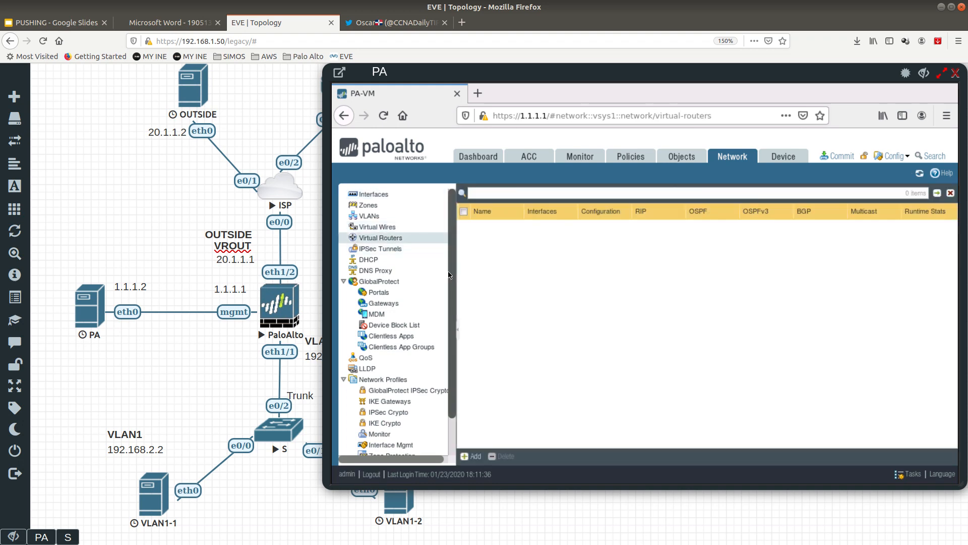
pyautogui.click(472, 456)
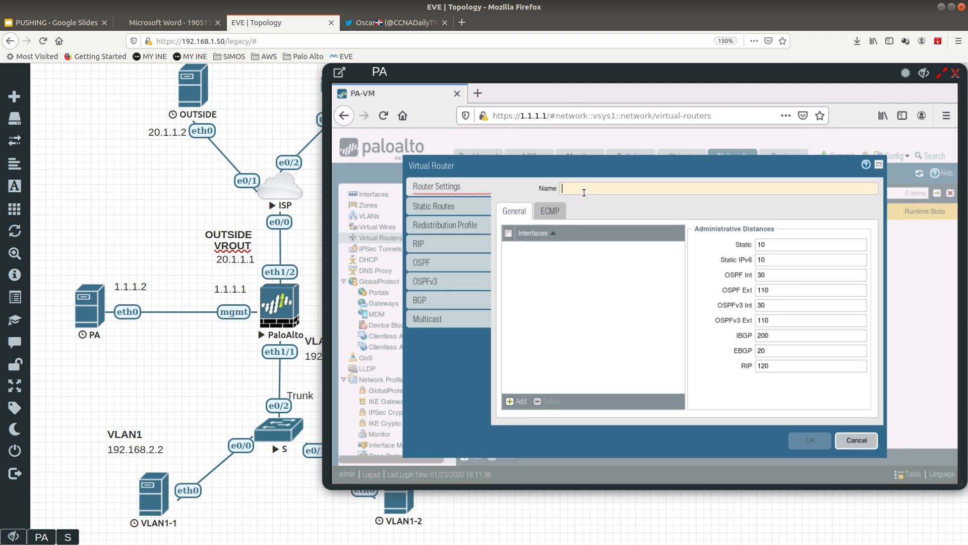
pyautogui.write('ins')
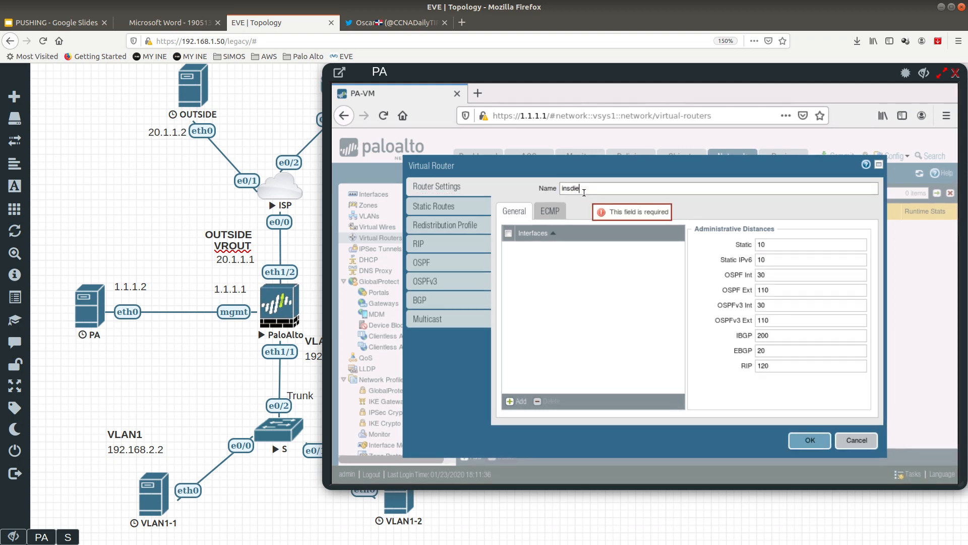
pyautogui.write('ide')
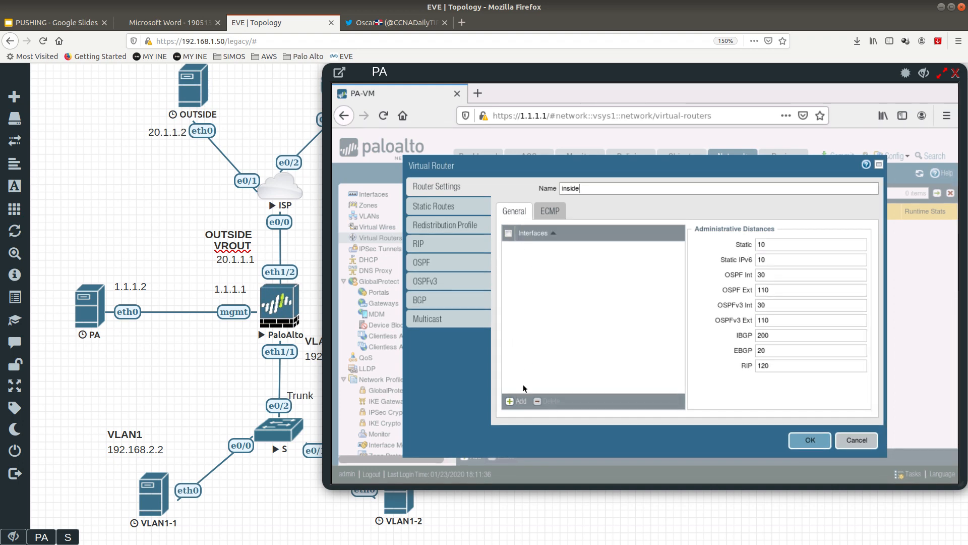
pyautogui.click(517, 401)
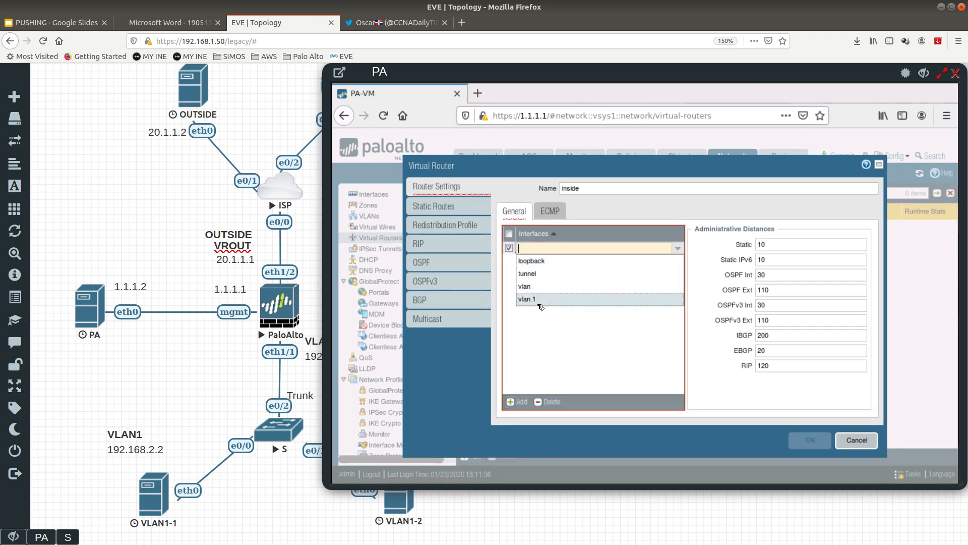
pyautogui.click(541, 302)
pyautogui.click(810, 442)
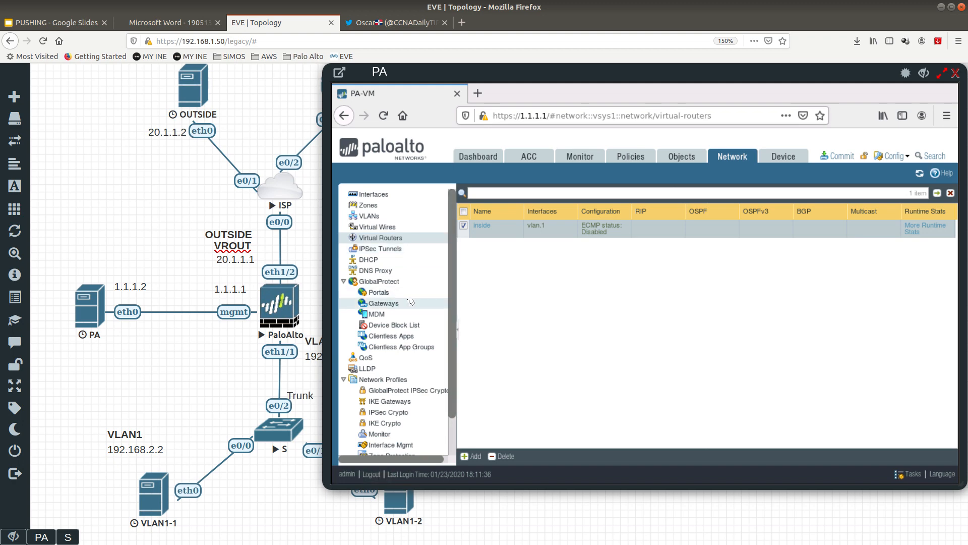
# - Add a second virtual router named "outside" without any interfaces and save it
pyautogui.click(473, 456)
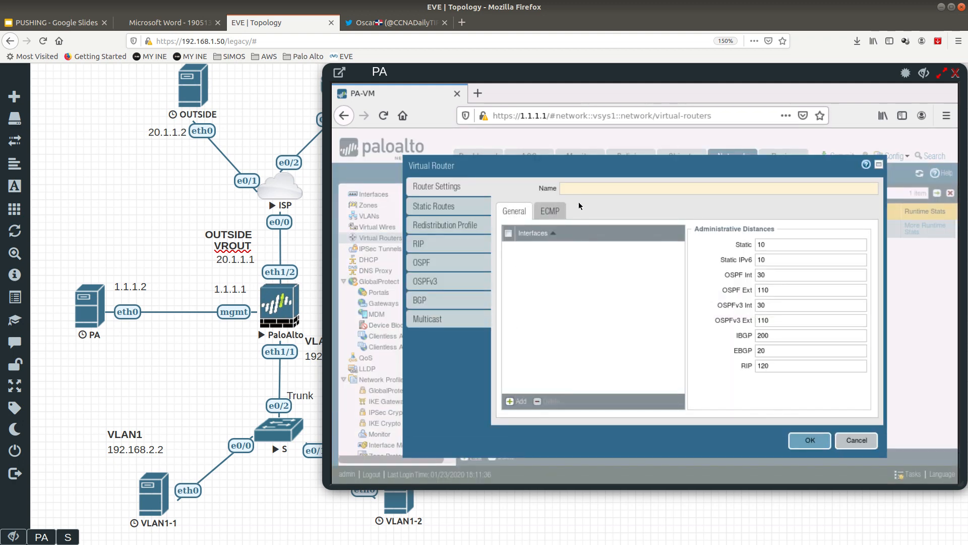
pyautogui.click(577, 190)
pyautogui.write('outs')
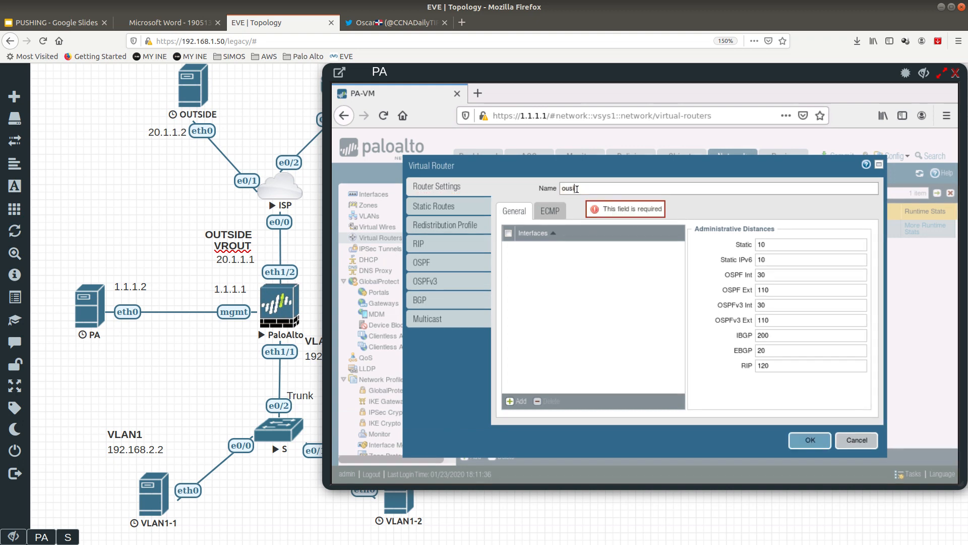
pyautogui.press('BackSpace')
pyautogui.write('side')
pyautogui.press('Return')
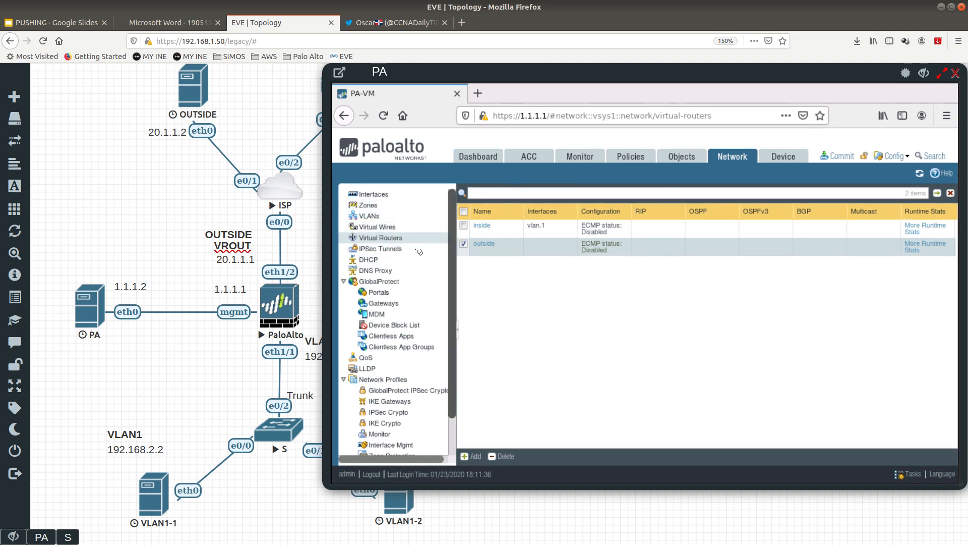
# - Create a VLAN named "vlan1" bound to the vlan.1 VLAN interface and save it
pyautogui.click(368, 216)
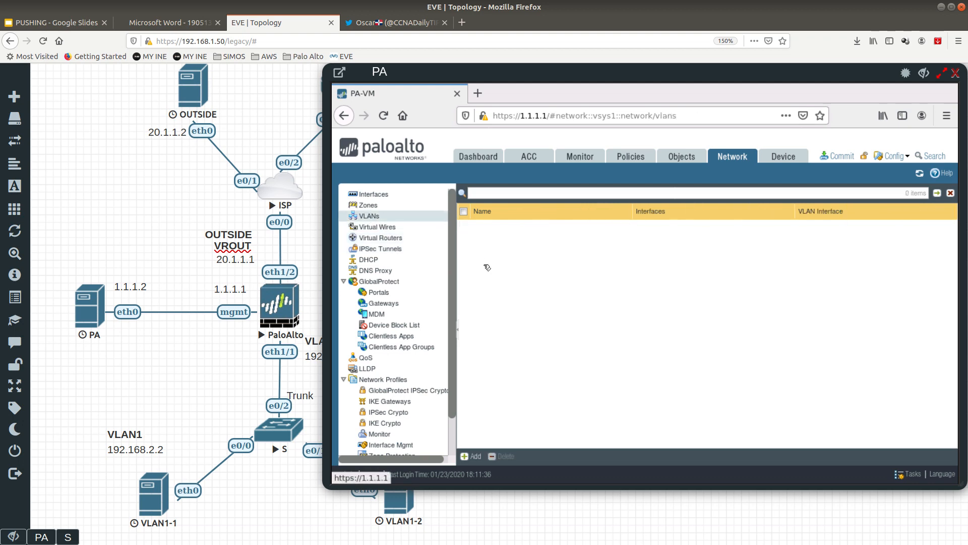
pyautogui.click(476, 456)
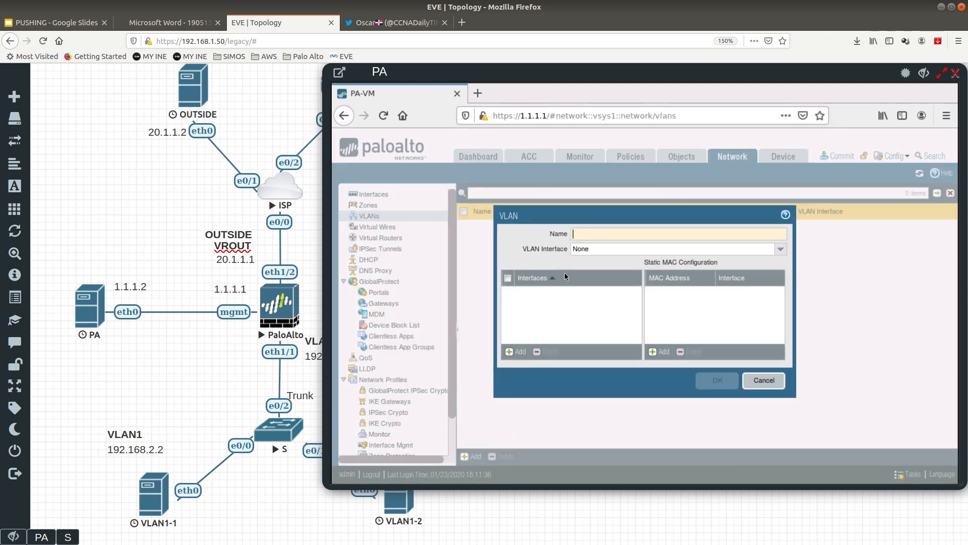
pyautogui.write('vlan1')
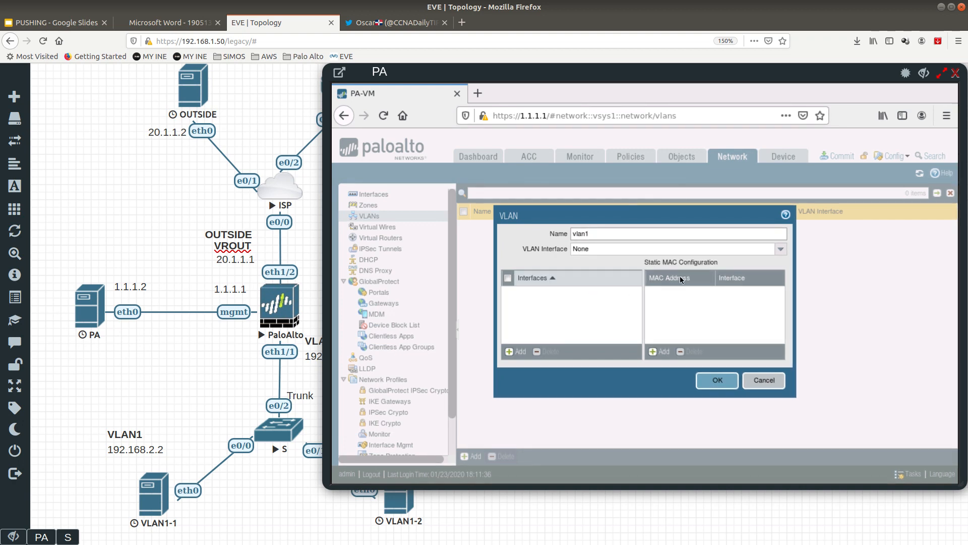
pyautogui.click(781, 248)
pyautogui.click(591, 288)
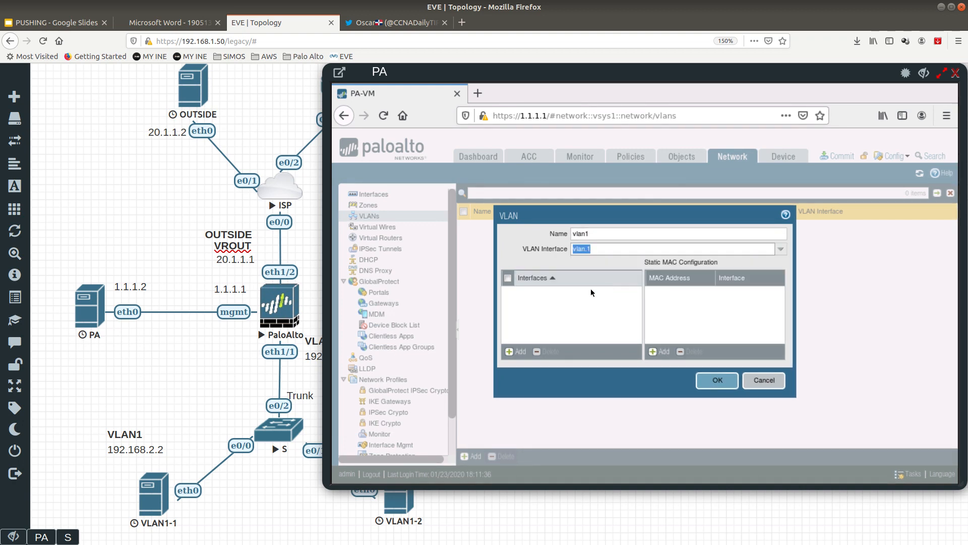
pyautogui.click(717, 380)
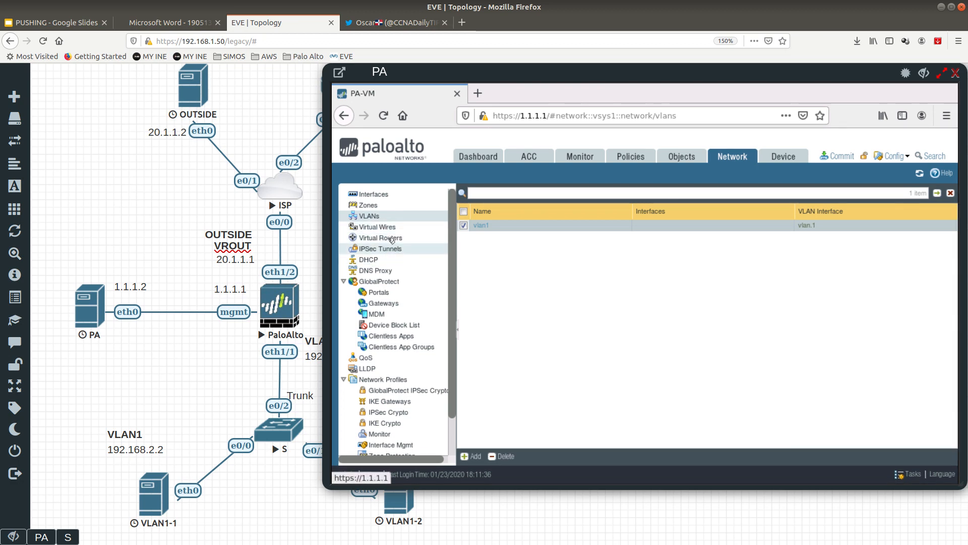
# - Set the ethernet1/1 interface type to Layer2 and assign it to vlan1
pyautogui.click(373, 194)
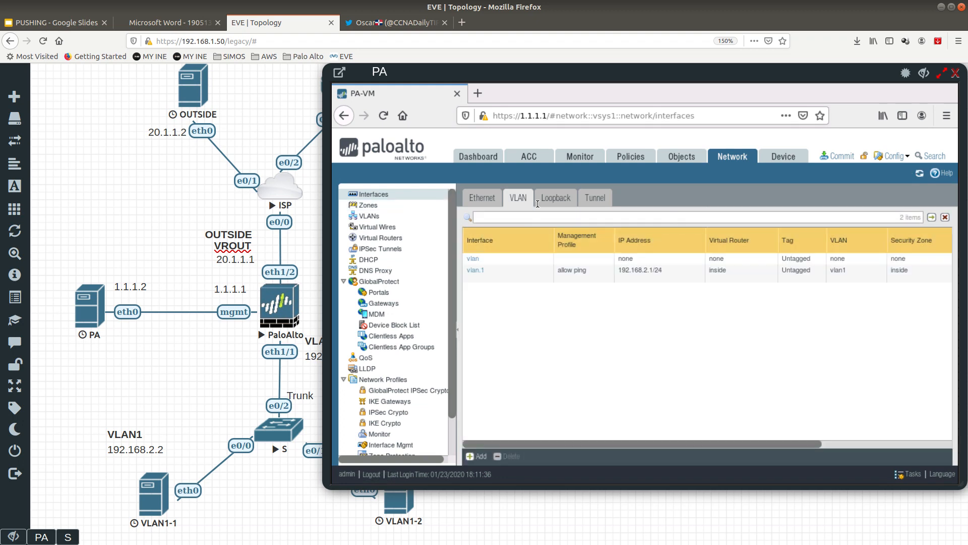
pyautogui.click(483, 198)
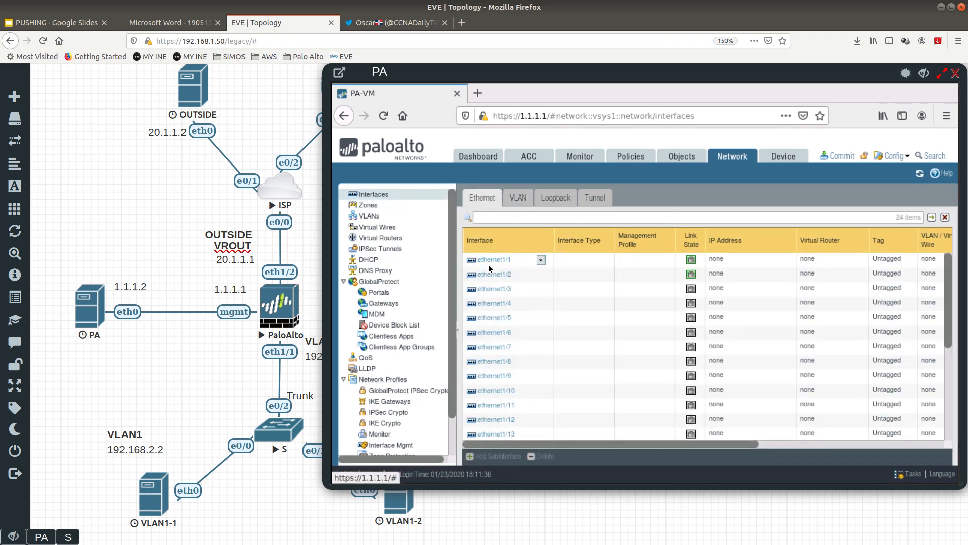
pyautogui.click(695, 262)
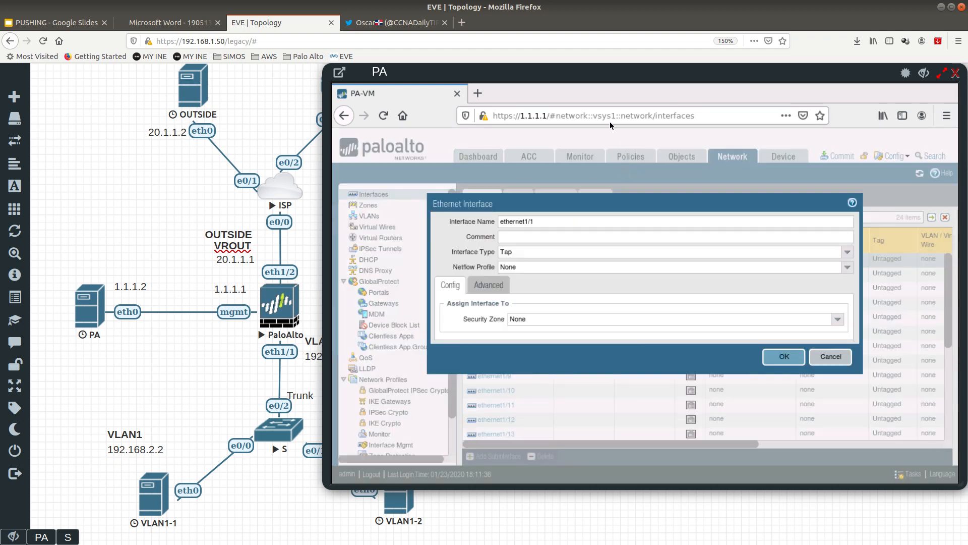
pyautogui.click(847, 252)
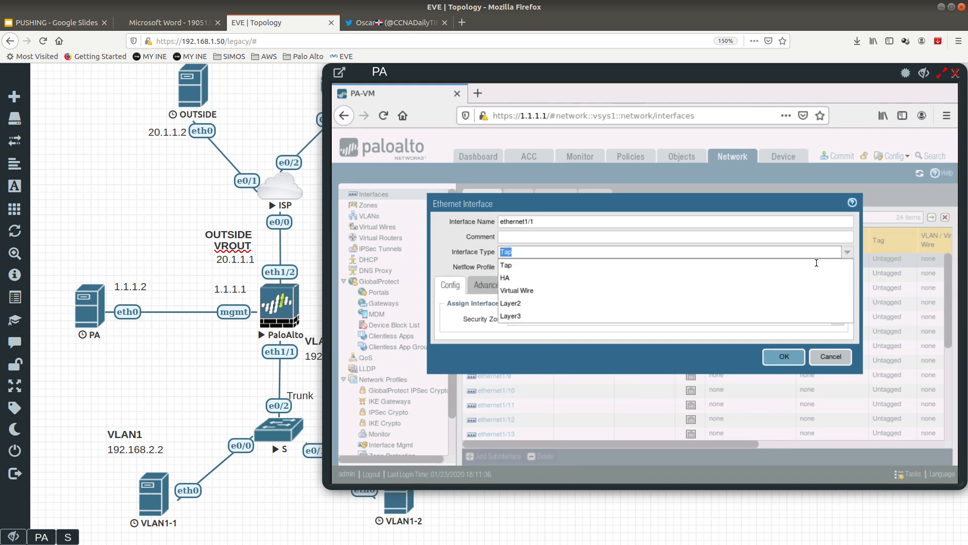
pyautogui.click(551, 303)
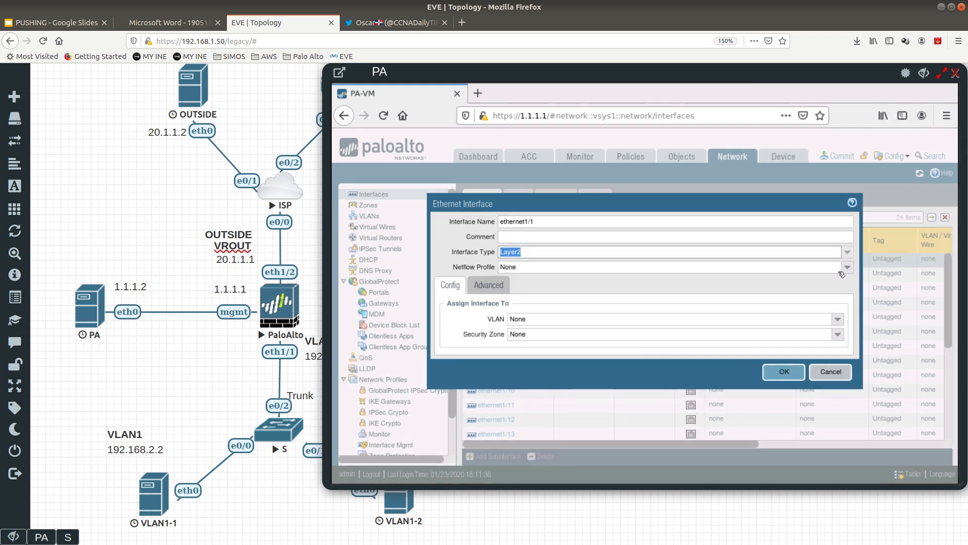
pyautogui.click(838, 319)
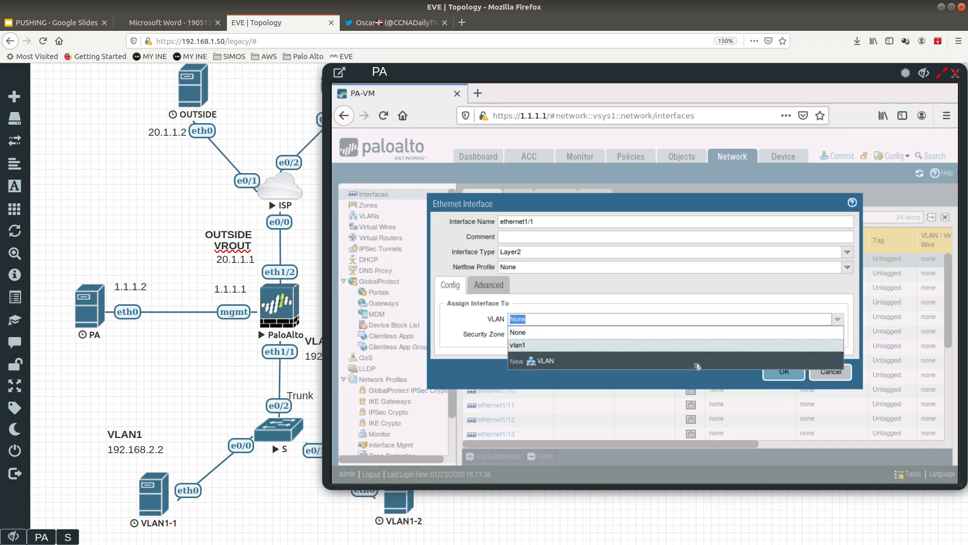
pyautogui.click(543, 345)
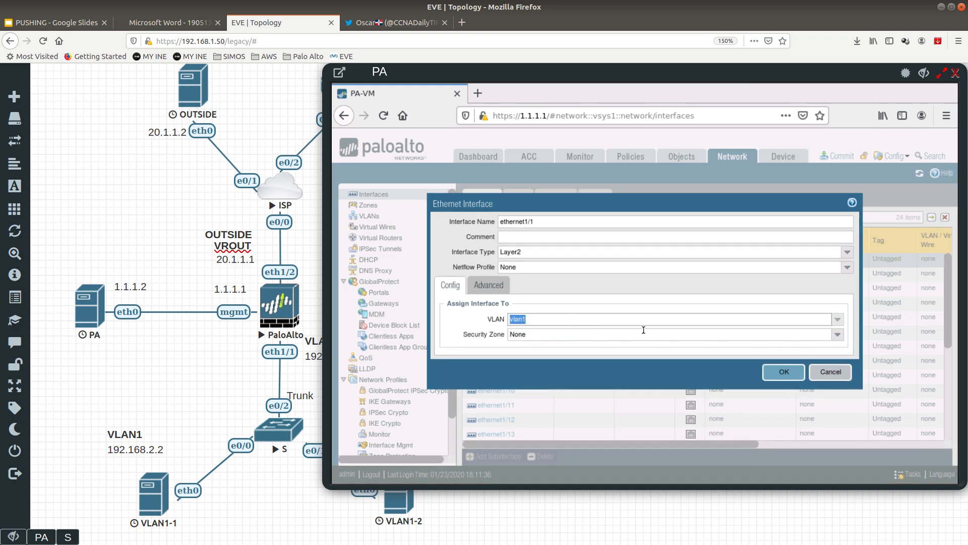
# - Assign ethernet1/1 to the insideV security zone, choose its link state and save the interface
pyautogui.click(838, 334)
pyautogui.click(741, 346)
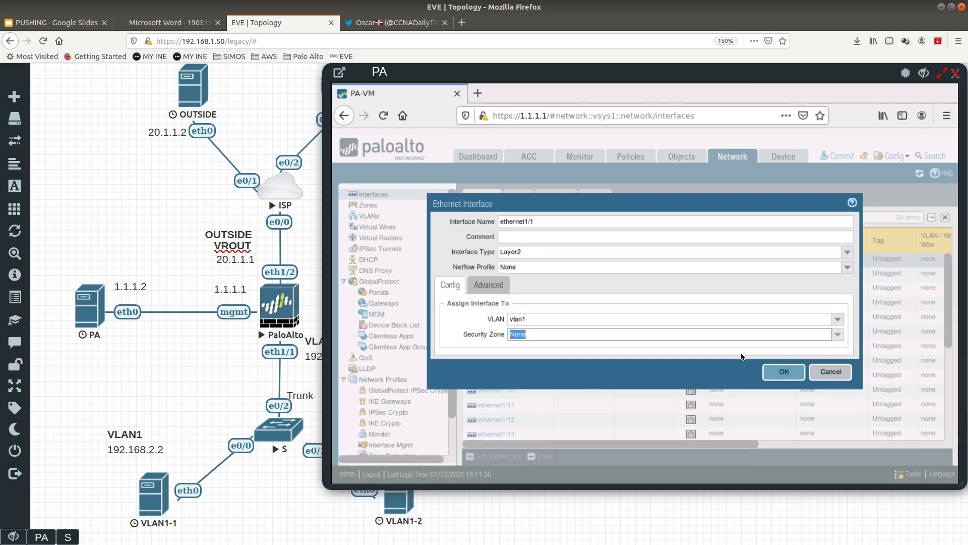
pyautogui.click(837, 334)
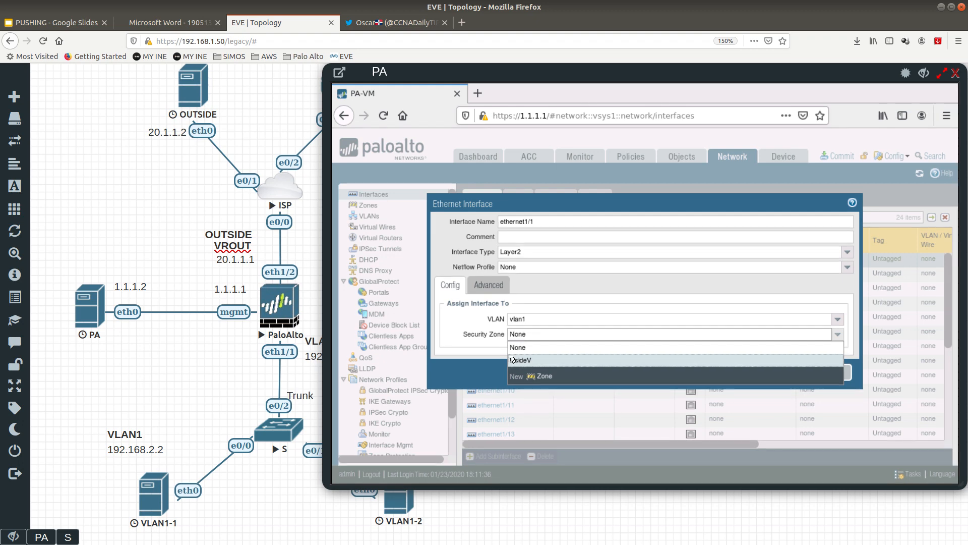
pyautogui.click(537, 361)
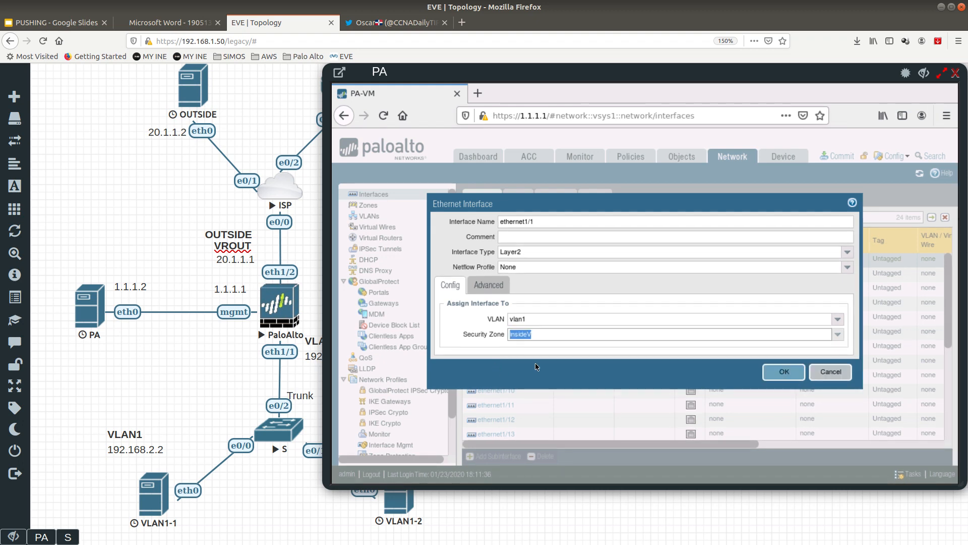
pyautogui.click(487, 286)
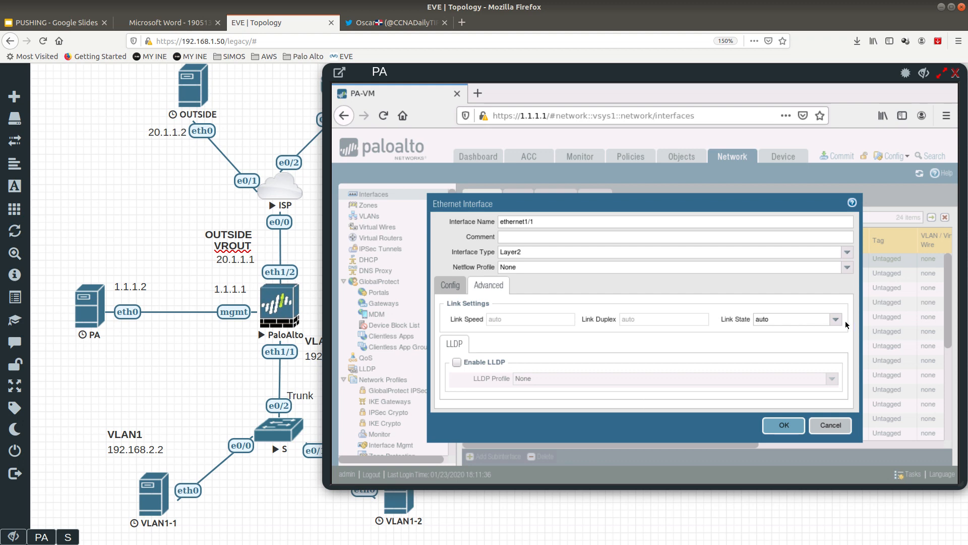
pyautogui.click(845, 321)
pyautogui.click(777, 345)
pyautogui.click(450, 285)
pyautogui.click(779, 372)
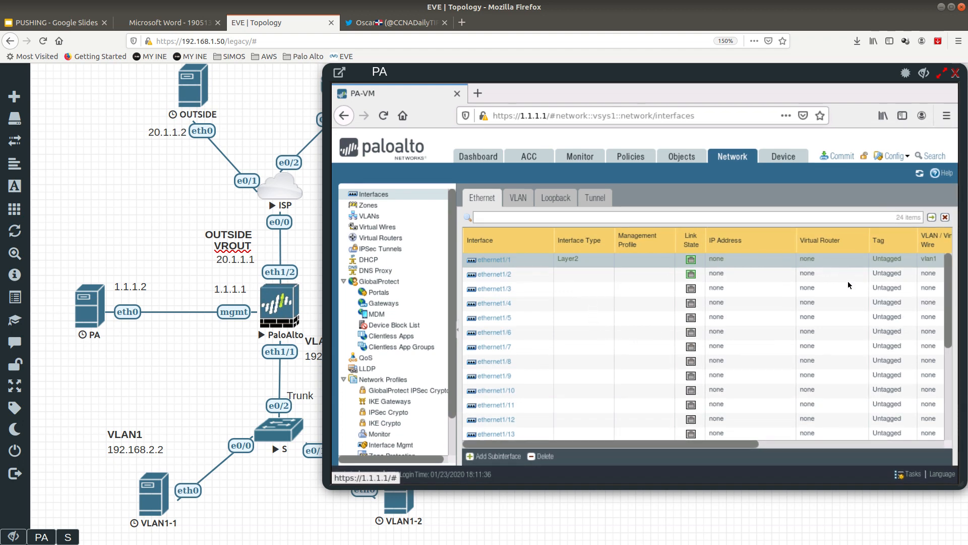
# - Review the VLAN and zone assignments of ethernet1/1 and the configuration and IPv4 address of the vlan.1 interface
pyautogui.hscroll(5, 835, 430)
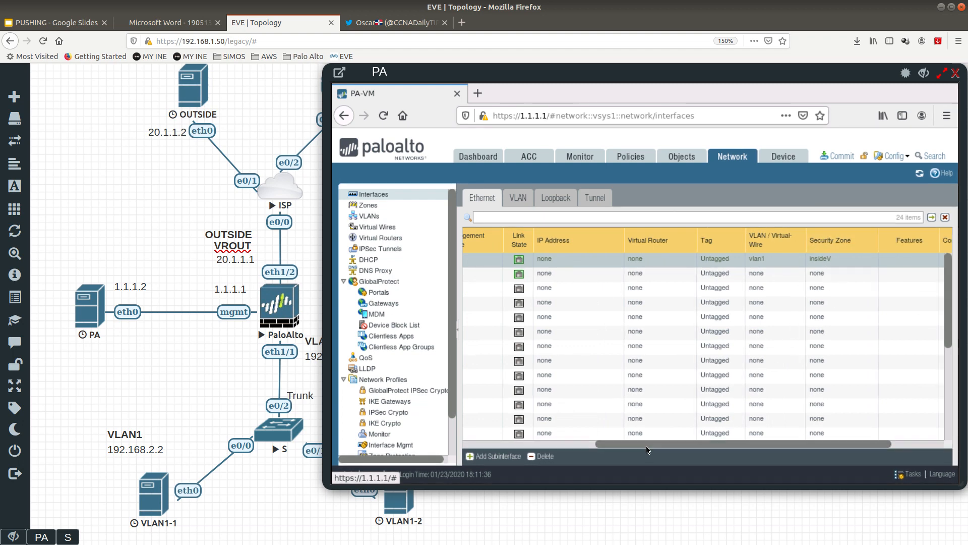
pyautogui.moveTo(647, 449); pyautogui.dragTo(515, 450)
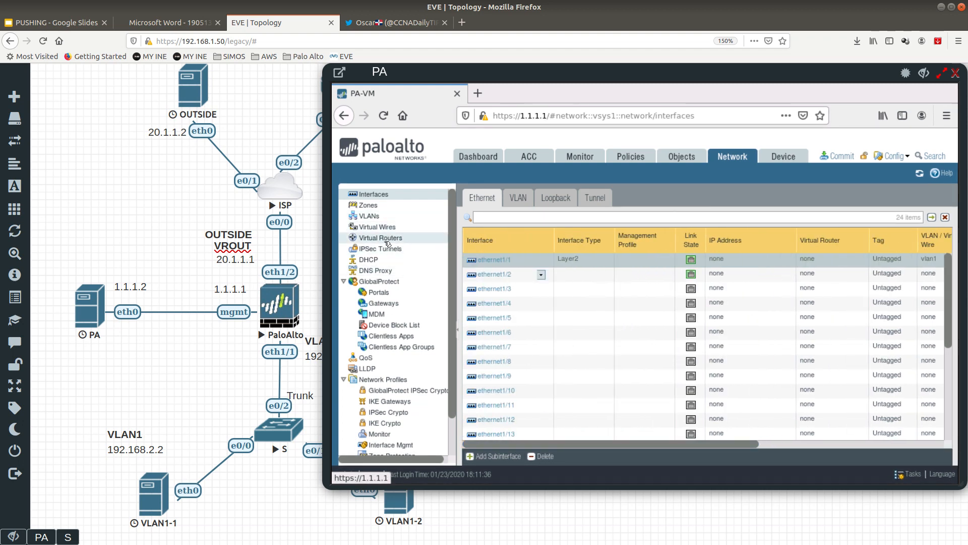
pyautogui.click(516, 199)
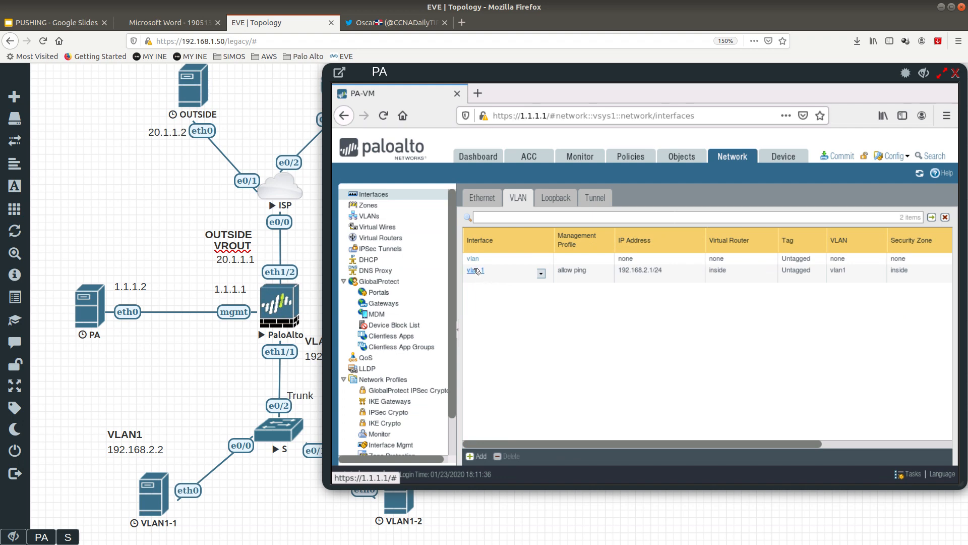
pyautogui.click(493, 273)
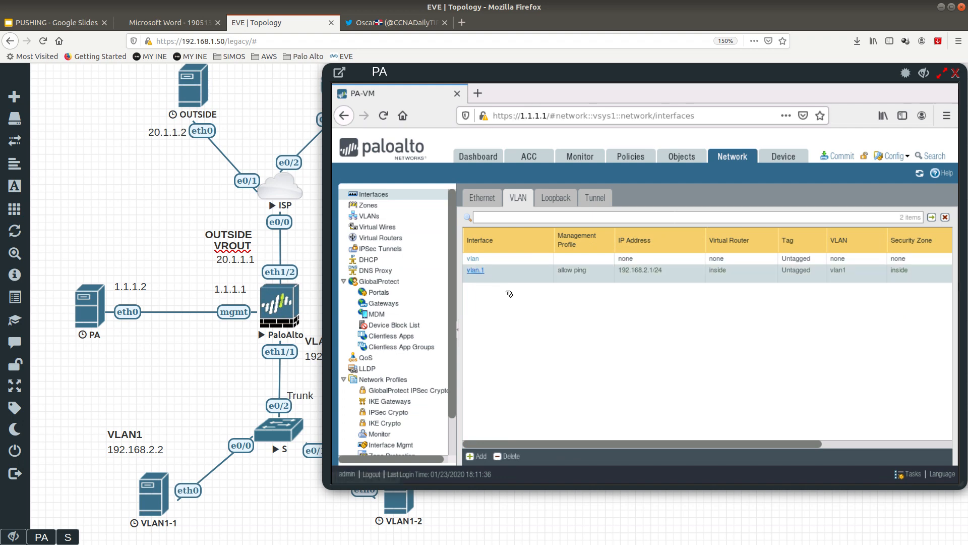
pyautogui.doubleClick(574, 272)
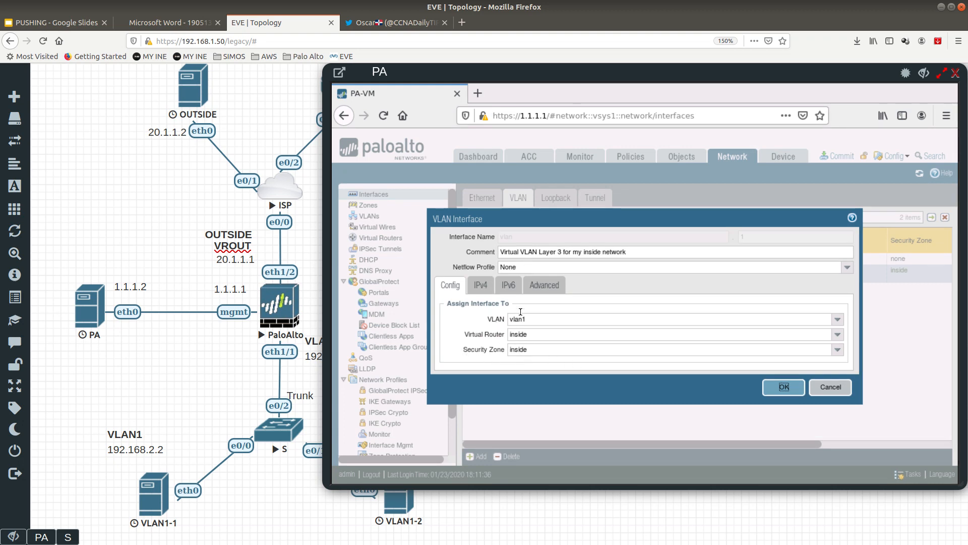
pyautogui.click(481, 286)
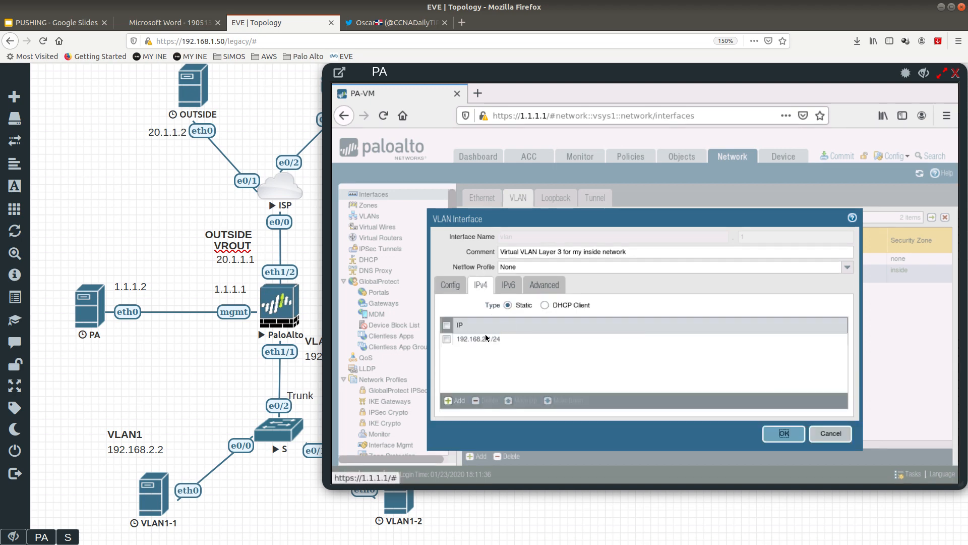
pyautogui.click(797, 435)
# - Commit all pending changes to the firewall's running configuration
pyautogui.click(845, 155)
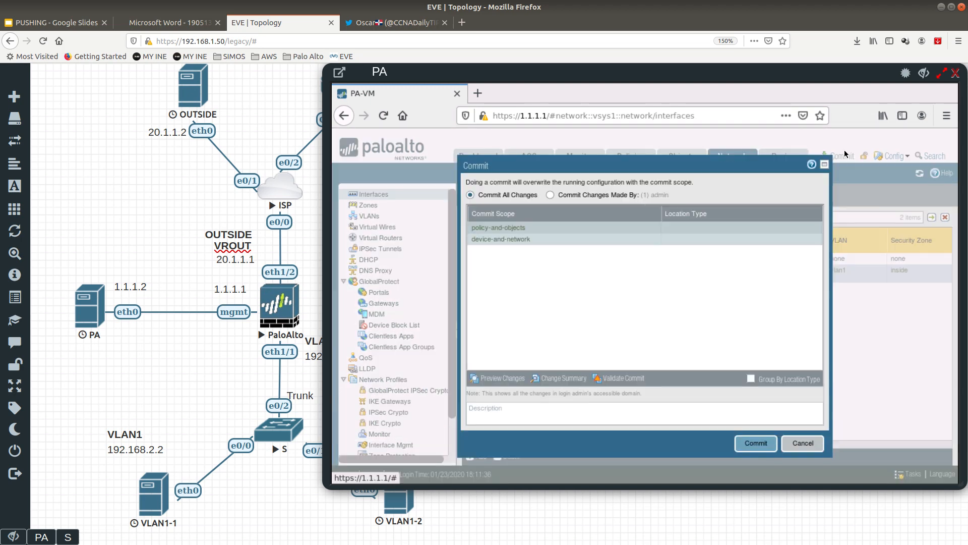
pyautogui.click(756, 443)
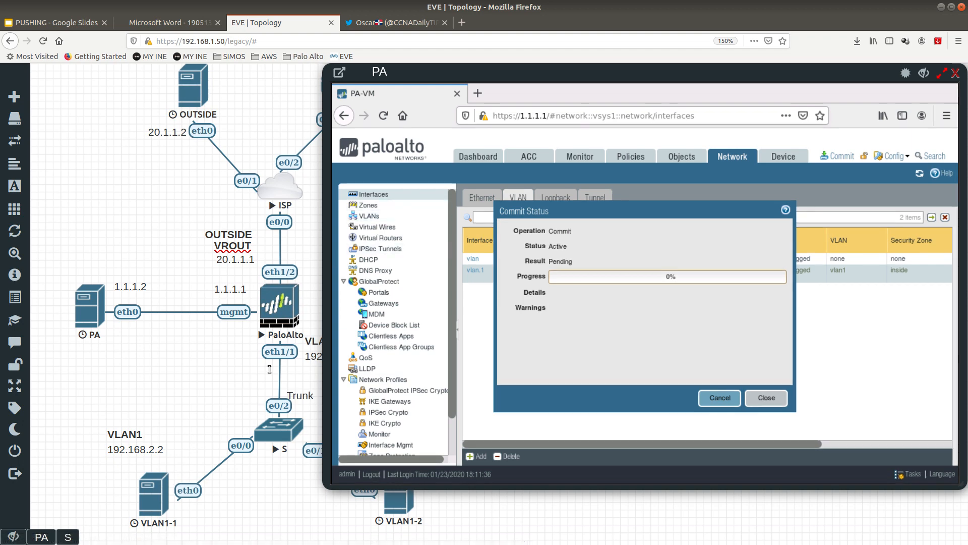
# - Wipe the VLAN1-1 host node in the topology, confirm the wipe and start the node again
pyautogui.click(161, 487)
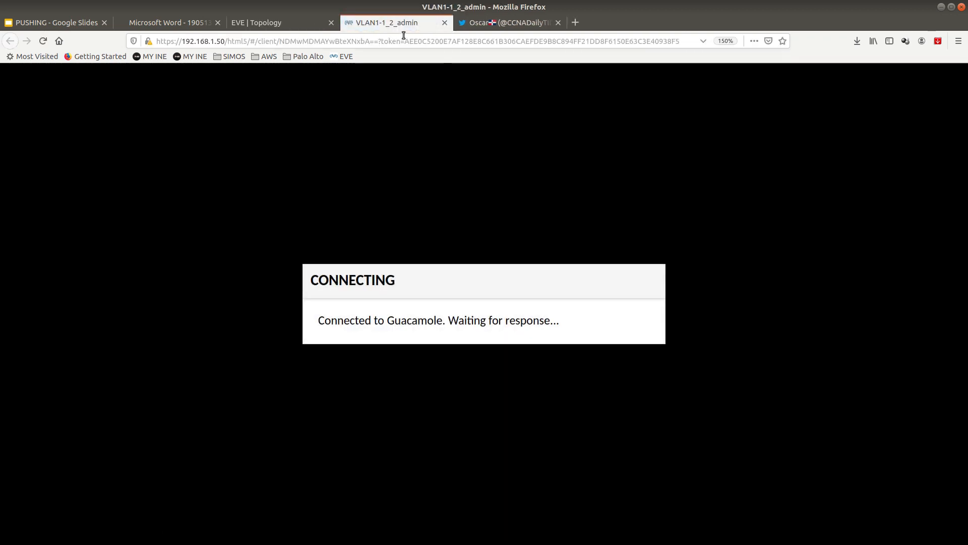
pyautogui.middleClick(396, 28)
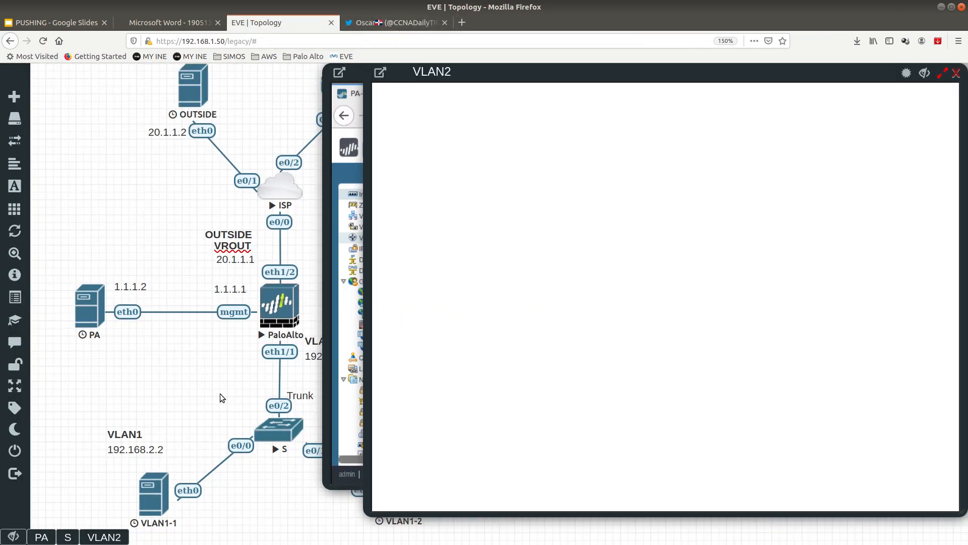
pyautogui.rightClick(160, 498)
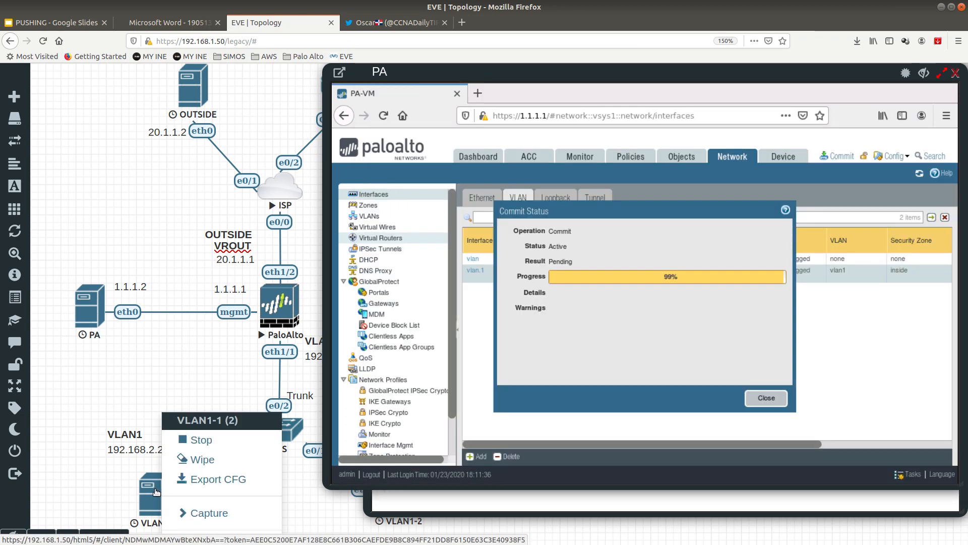
pyautogui.click(197, 460)
pyautogui.click(436, 176)
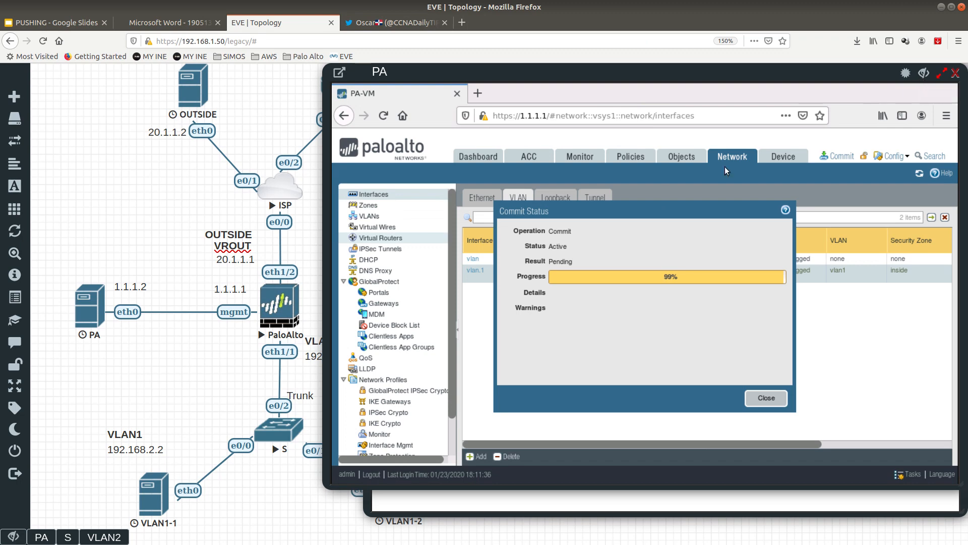
pyautogui.rightClick(157, 482)
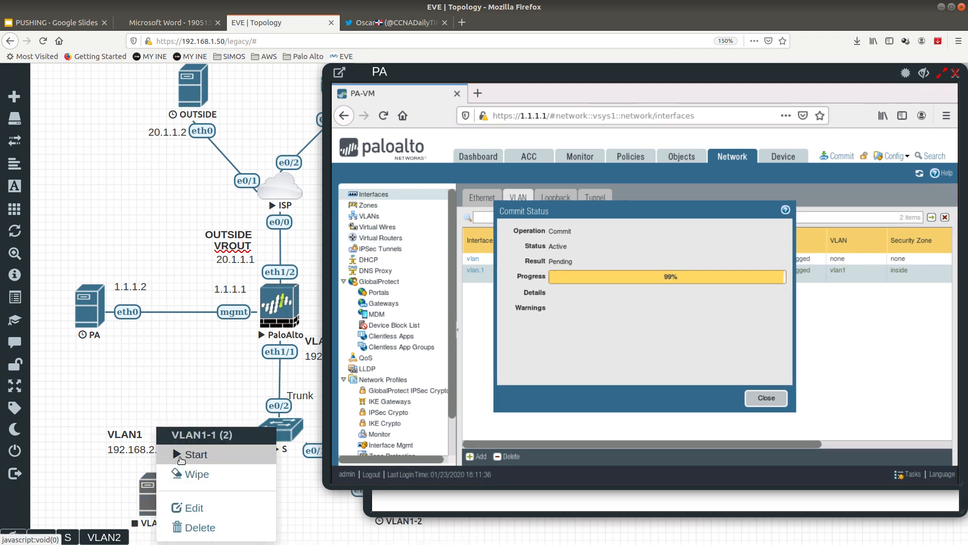
pyautogui.click(180, 455)
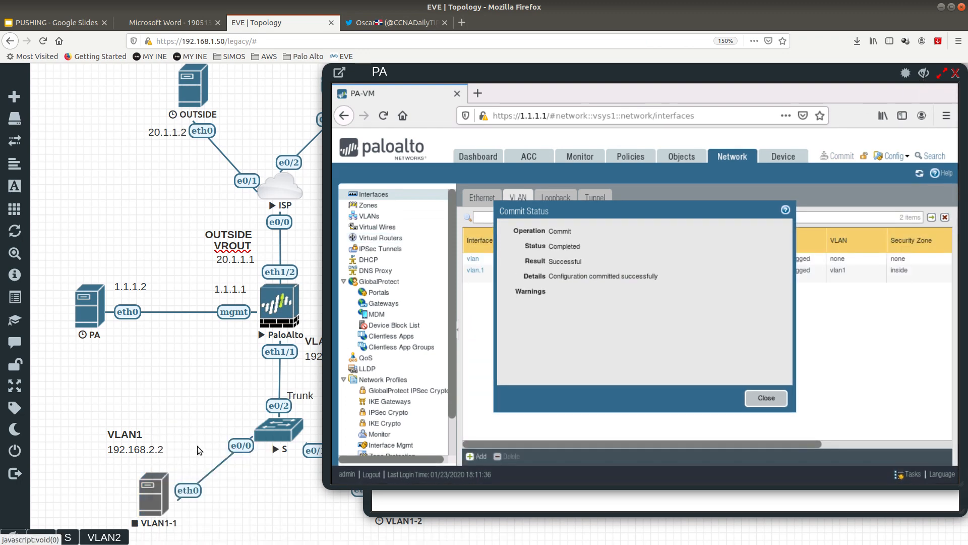
# - Open the VLAN1-1 host's desktop session, and close the blank VLAN2 console window and the firewall's commit status dialog in the topology
pyautogui.click(154, 491)
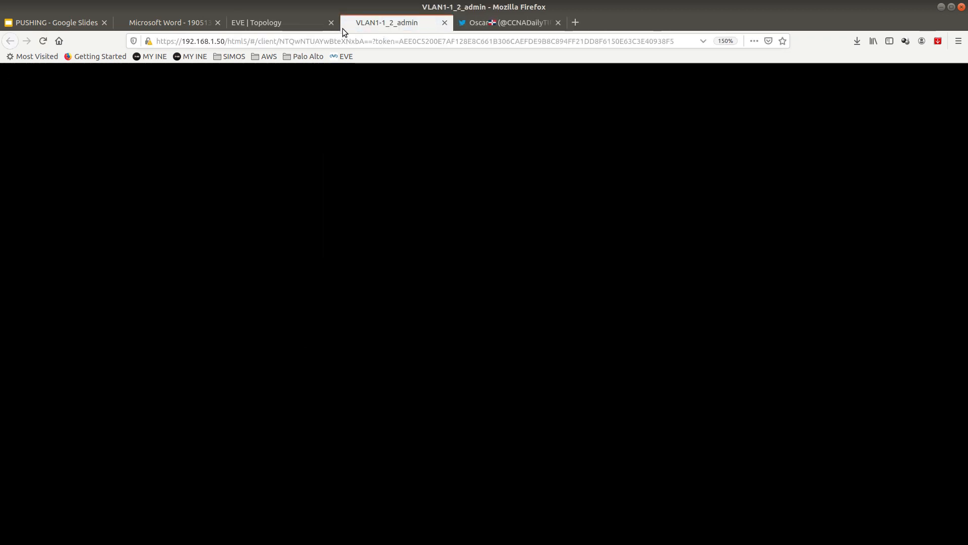
pyautogui.click(289, 27)
pyautogui.click(363, 24)
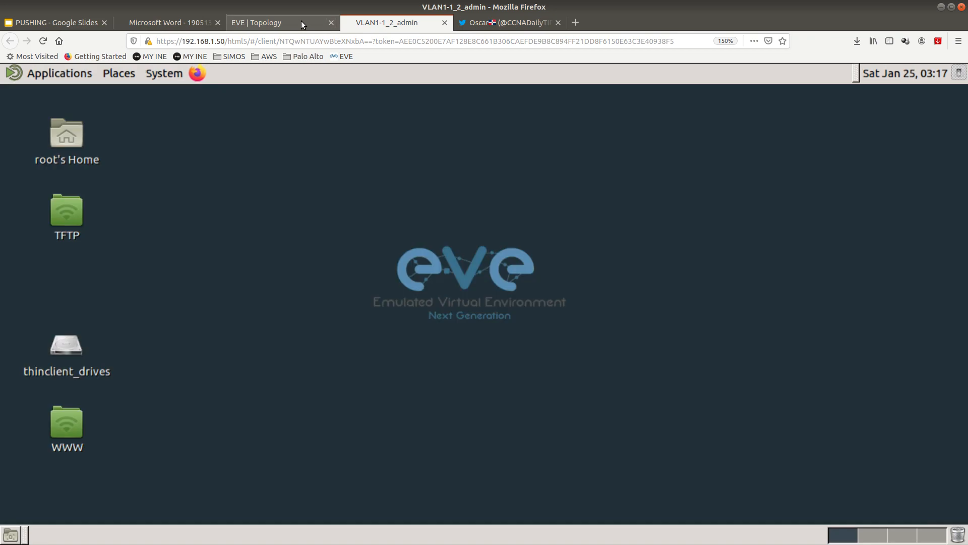
pyautogui.click(301, 20)
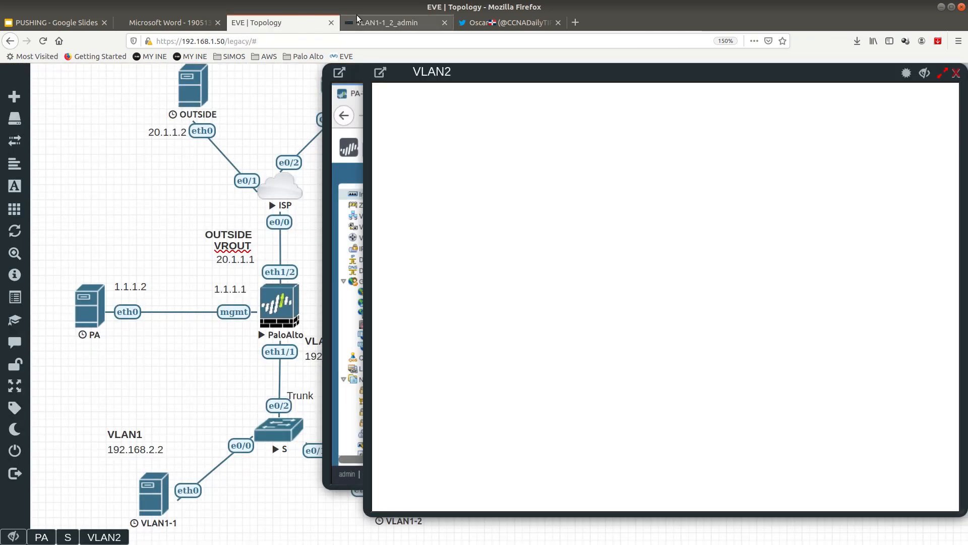
pyautogui.moveTo(454, 73); pyautogui.dragTo(356, 84)
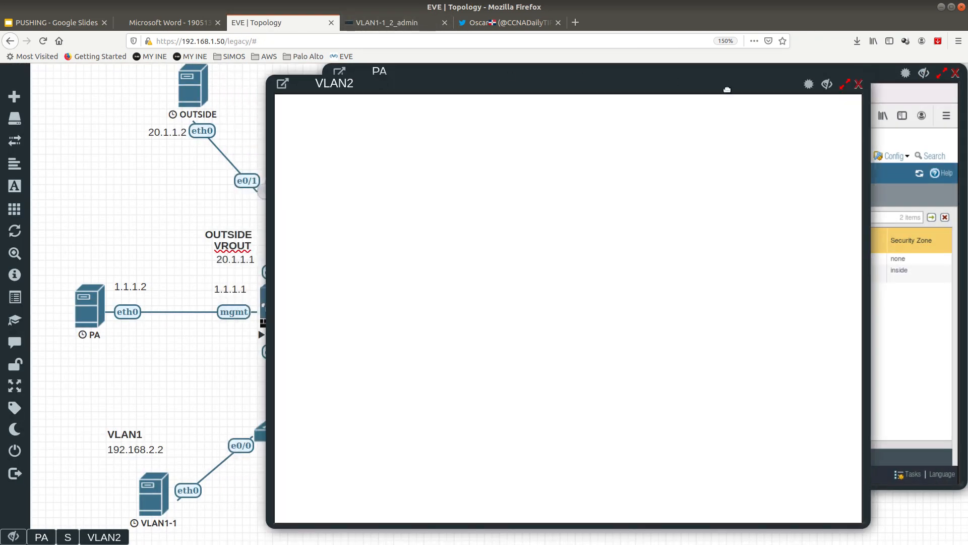
pyautogui.click(858, 84)
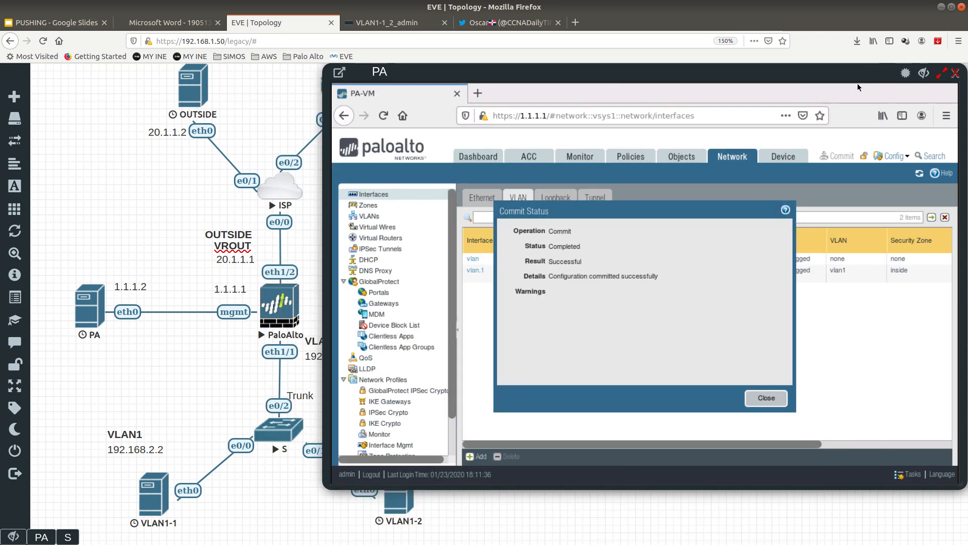
pyautogui.click(362, 22)
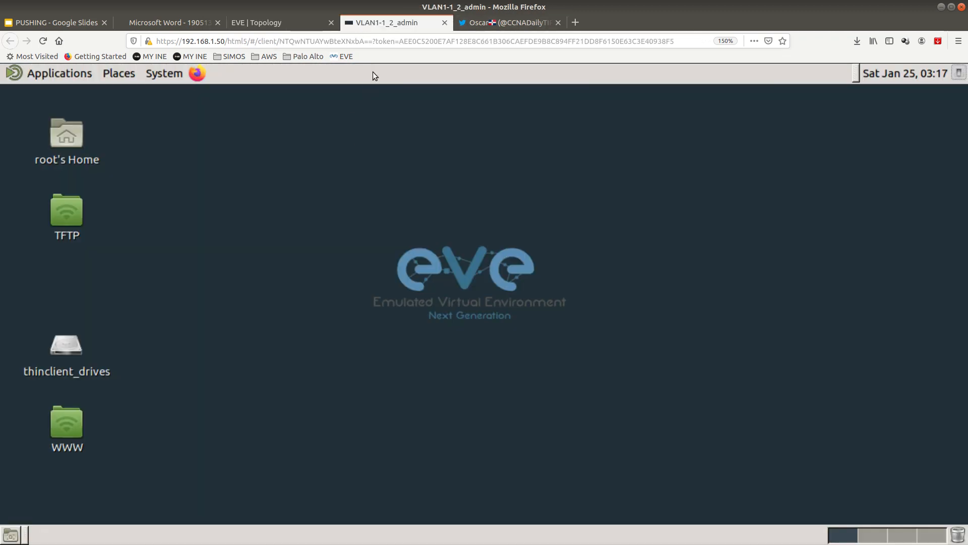
pyautogui.click(290, 24)
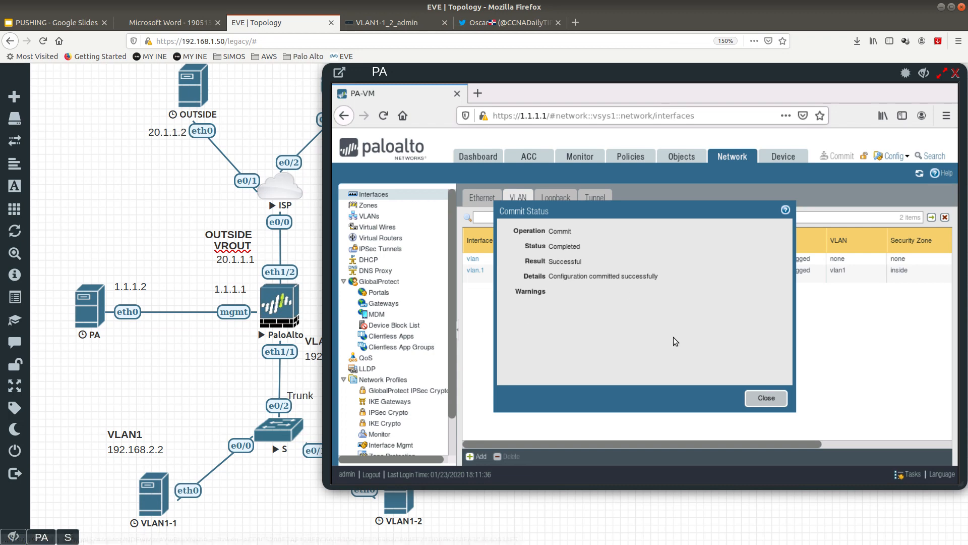
pyautogui.click(767, 398)
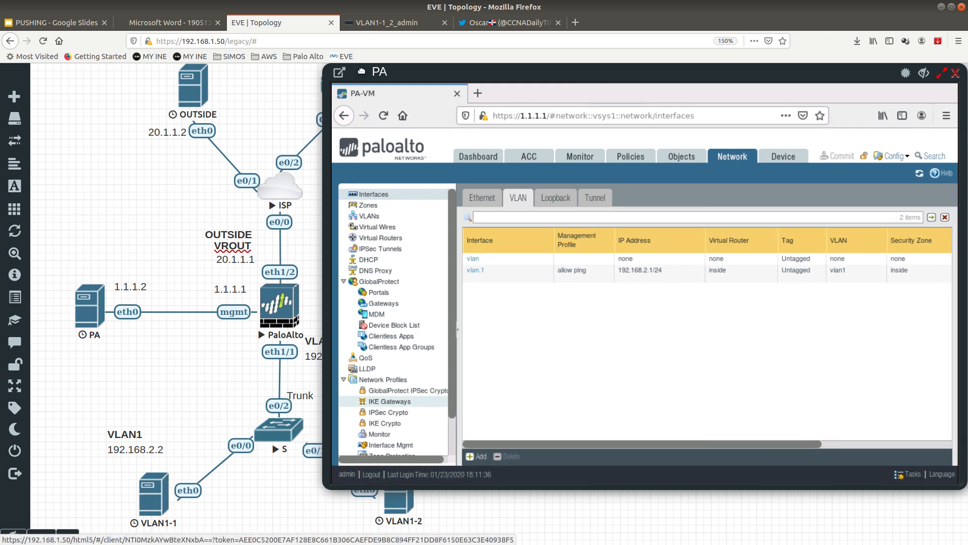
# - Ping 192.168.2.1 from a MATE Terminal on the VLAN1-1 host and stop the ping after a few replies
pyautogui.click(147, 490)
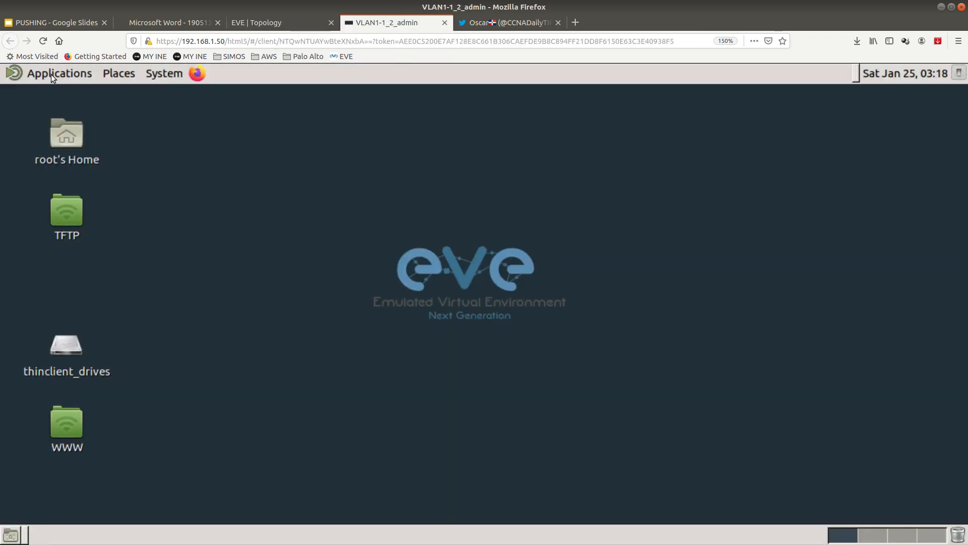
pyautogui.click(50, 74)
pyautogui.moveTo(132, 248)
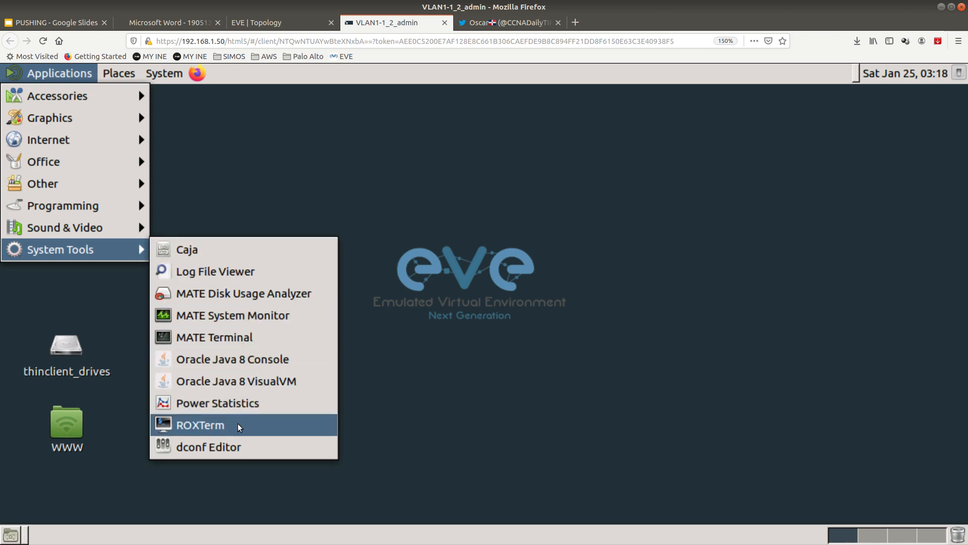
pyautogui.click(237, 337)
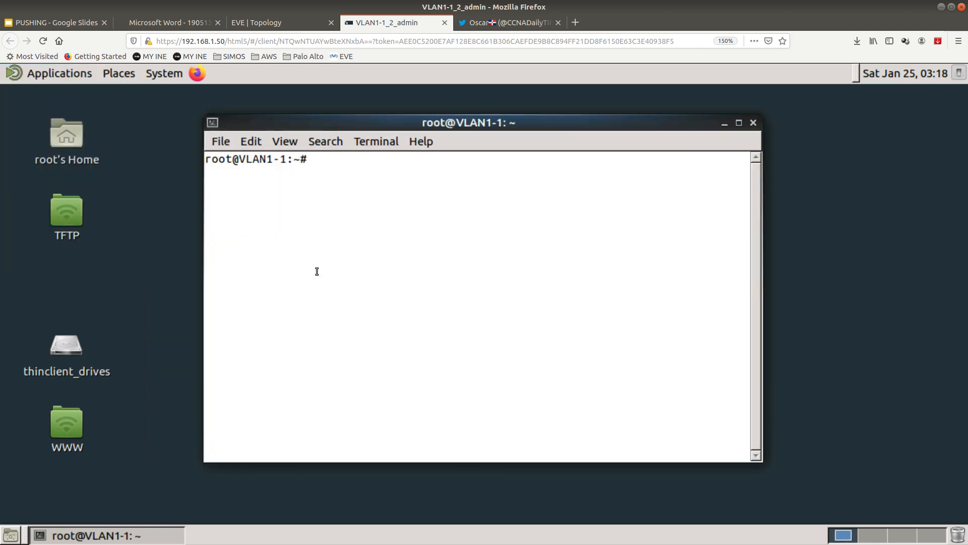
pyautogui.write('ping 192.168.2.1')
pyautogui.press('Return')
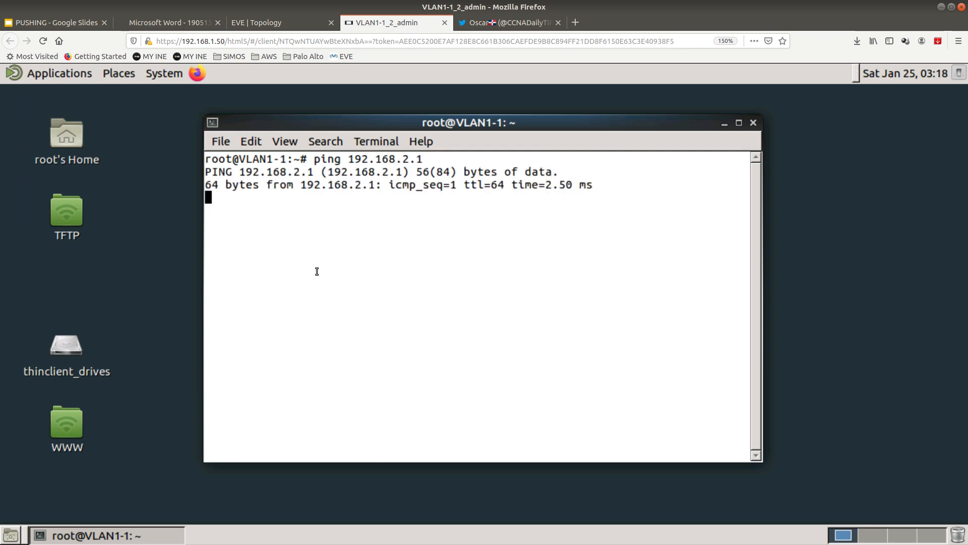
pyautogui.moveTo(532, 185); pyautogui.dragTo(328, 171)
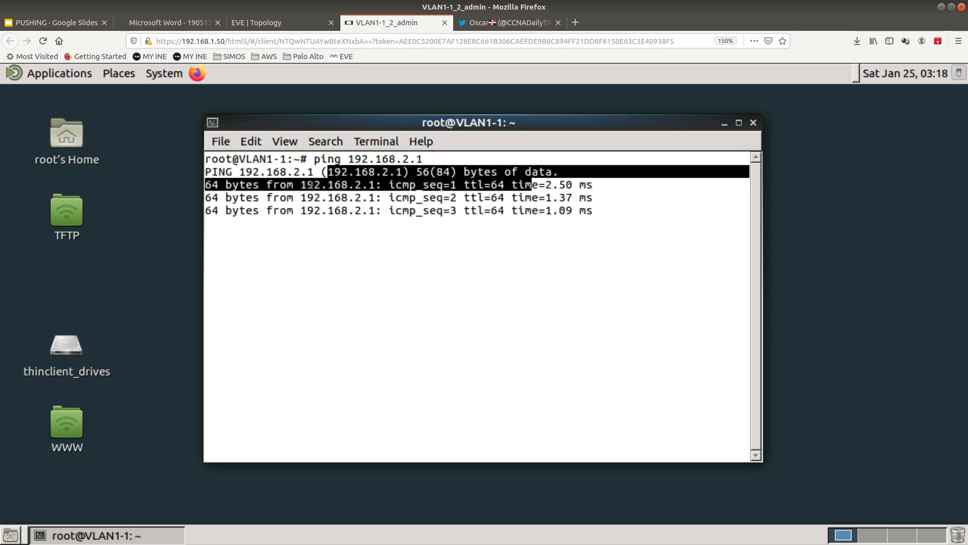
pyautogui.hotkey('ctrl', 'c')
pyautogui.click(358, 227)
# - Hide the PA console window in the topology and try to open the VLAN1-2 host's console, closing its tab and blank window
pyautogui.click(281, 23)
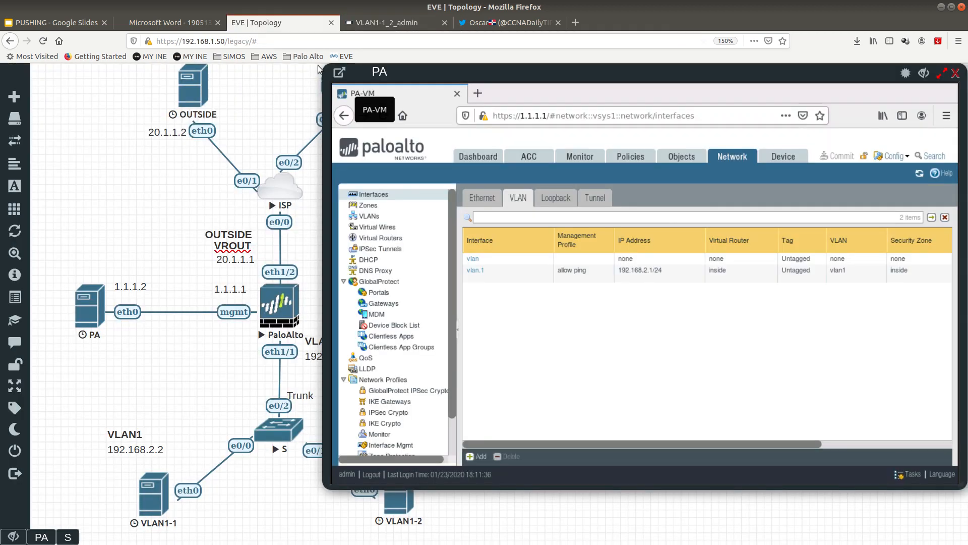
pyautogui.click(922, 73)
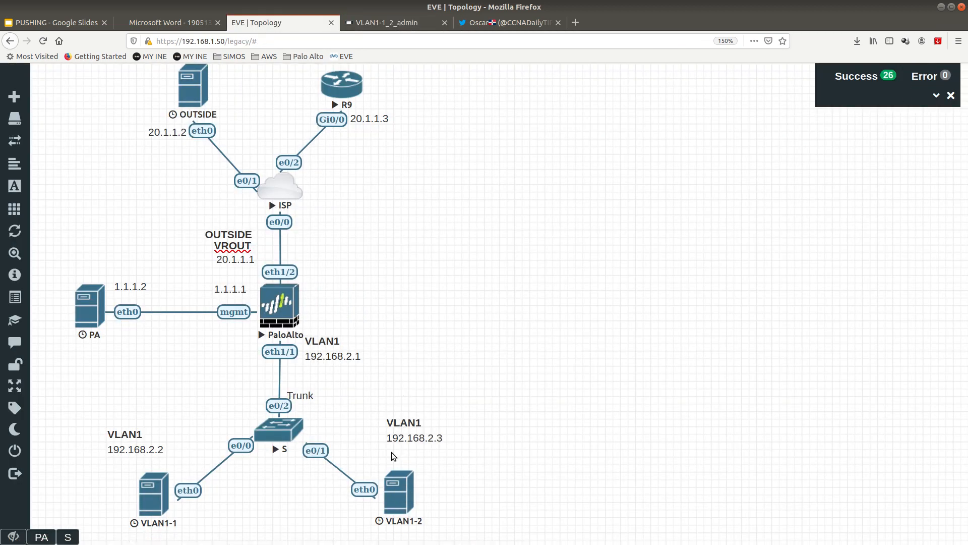
pyautogui.click(388, 494)
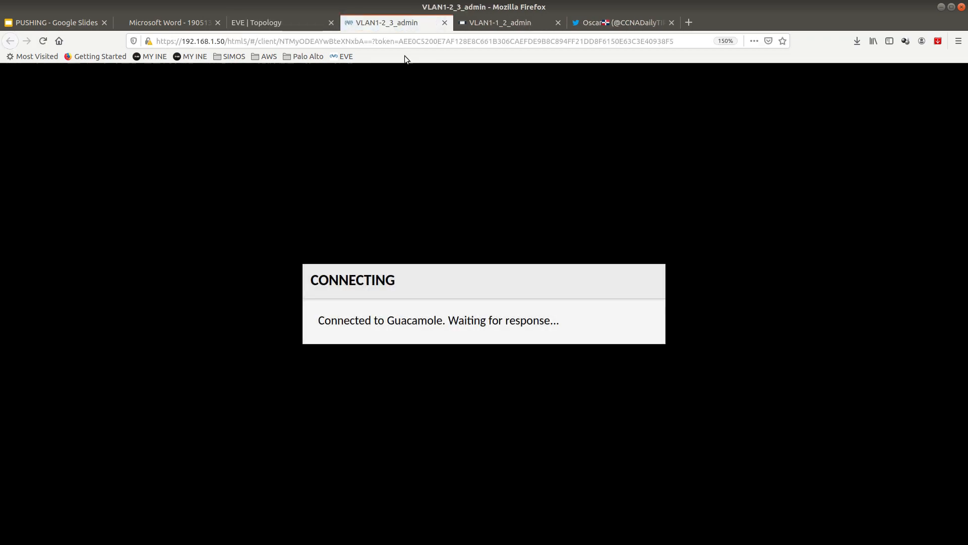
pyautogui.middleClick(406, 26)
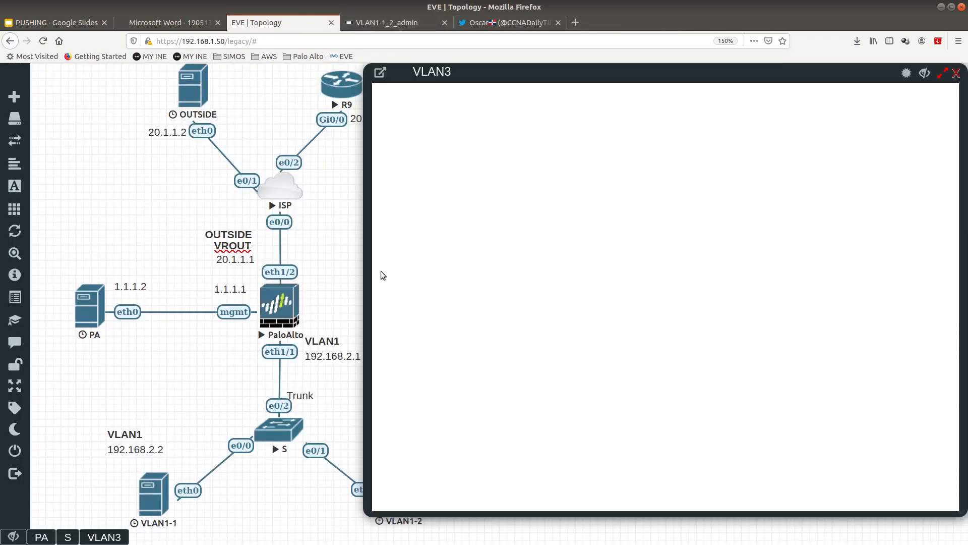
pyautogui.click(956, 75)
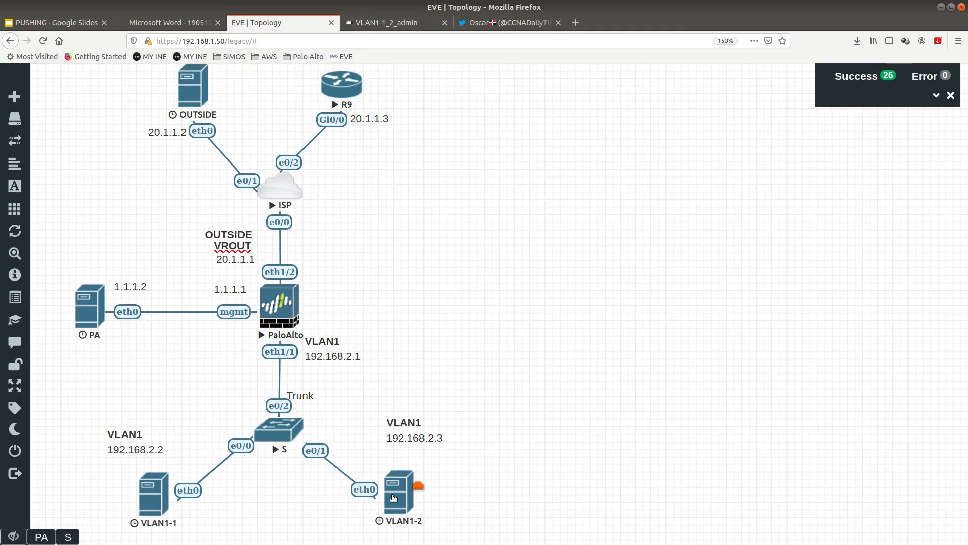
# - Stop the VLAN1-2 host node, wipe it with confirmation and start it again
pyautogui.rightClick(393, 498)
pyautogui.click(448, 449)
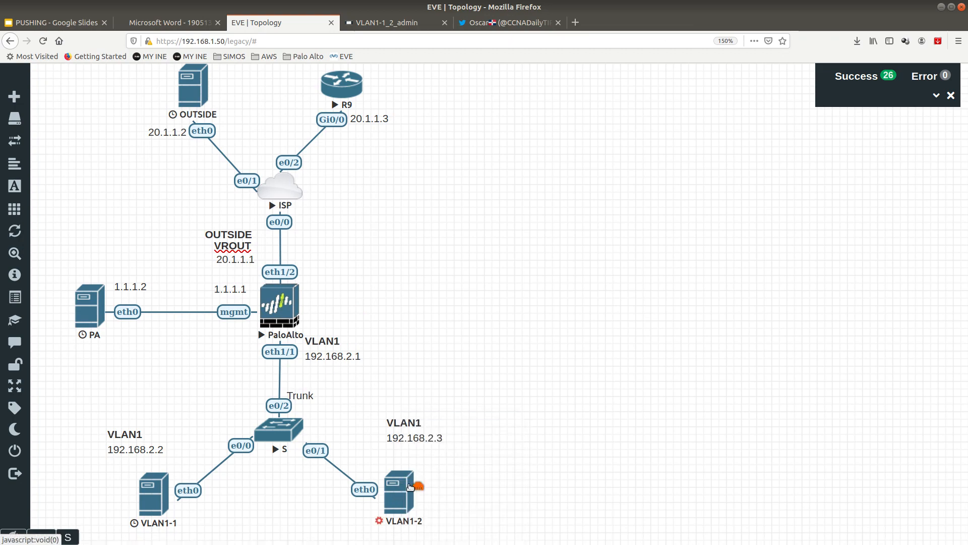
pyautogui.rightClick(410, 486)
pyautogui.click(436, 473)
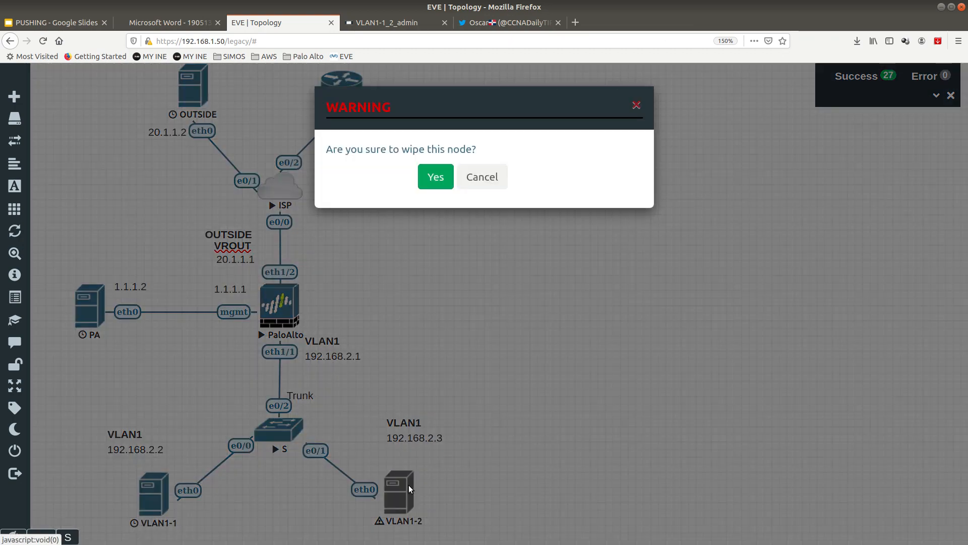
pyautogui.click(436, 177)
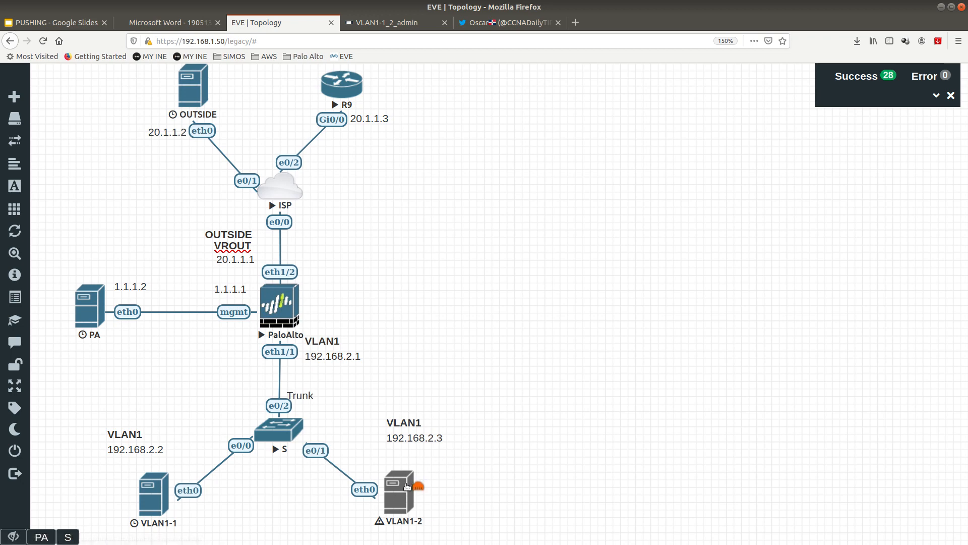
pyautogui.rightClick(409, 479)
pyautogui.click(445, 458)
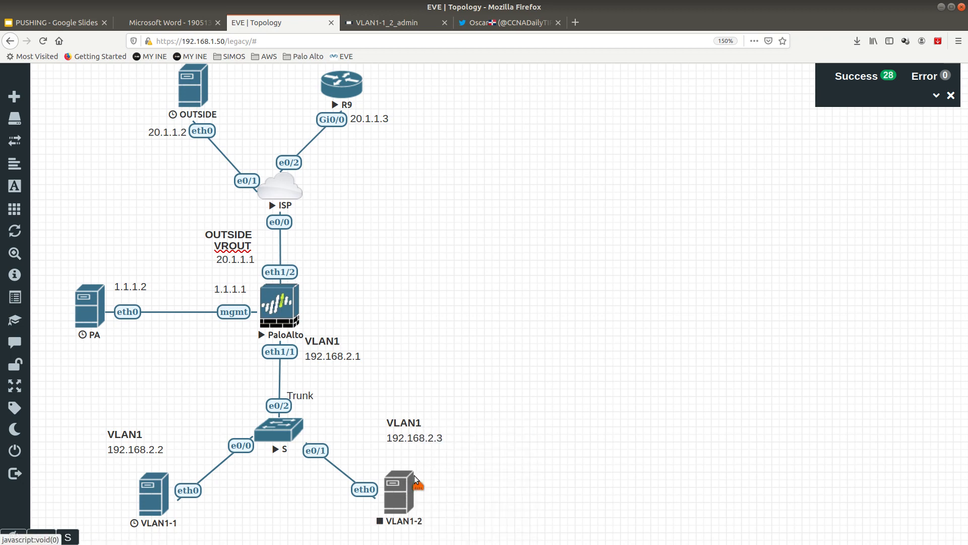
# - Ping 192.168.2.1 from a terminal on the VLAN1-2 host, stop it, and close the blank VLAN3 window back in the topology
pyautogui.click(404, 489)
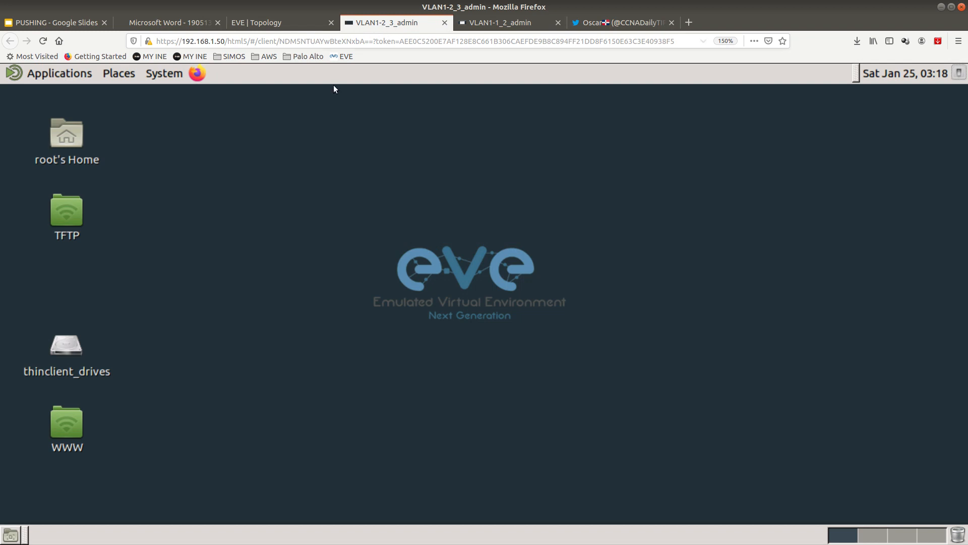
pyautogui.click(66, 79)
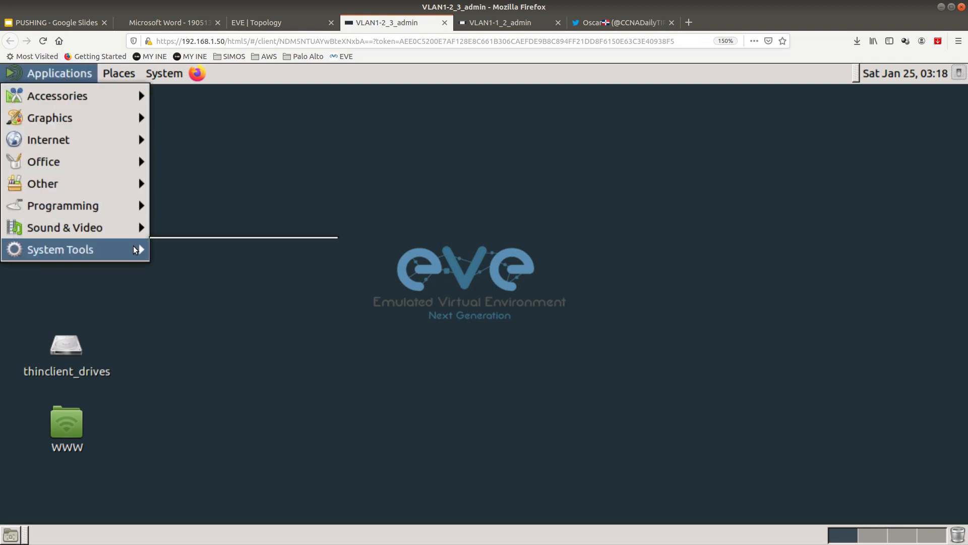
pyautogui.moveTo(133, 249)
pyautogui.click(217, 337)
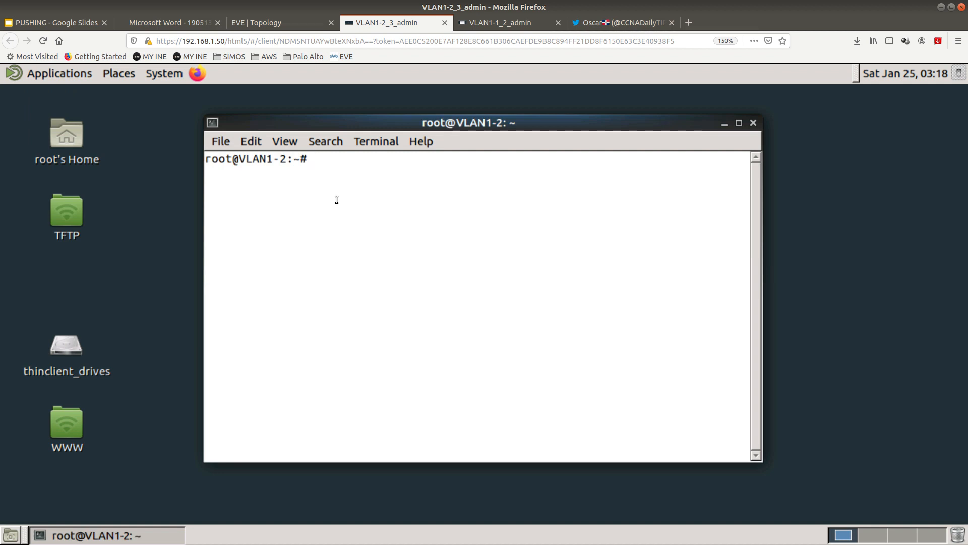
pyautogui.write('ping 192.168.2.1')
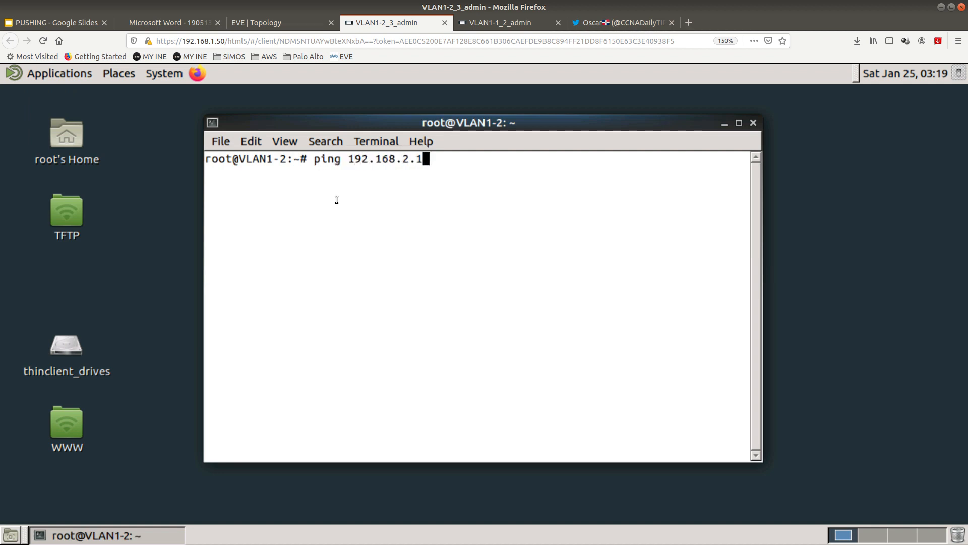
pyautogui.press('Return')
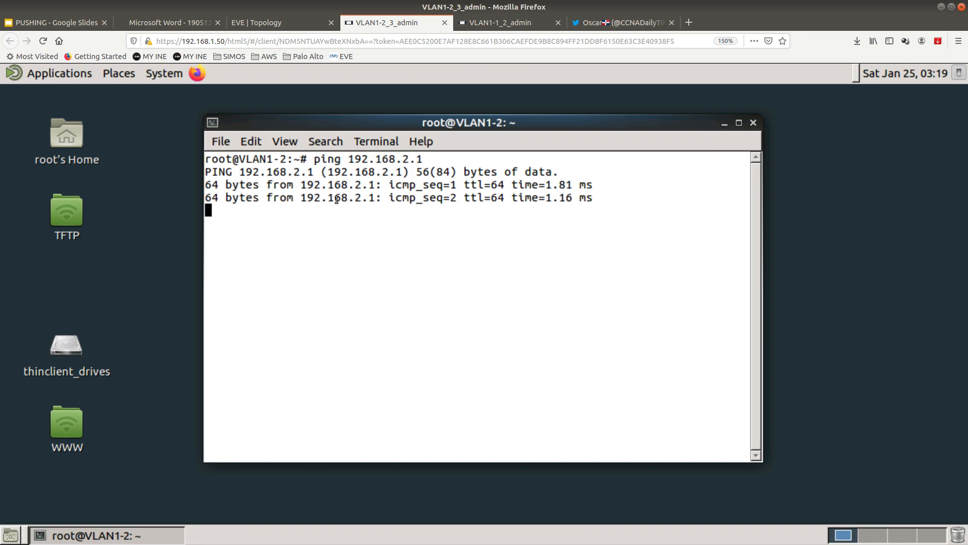
pyautogui.hotkey('ctrl', 'c')
pyautogui.click(295, 22)
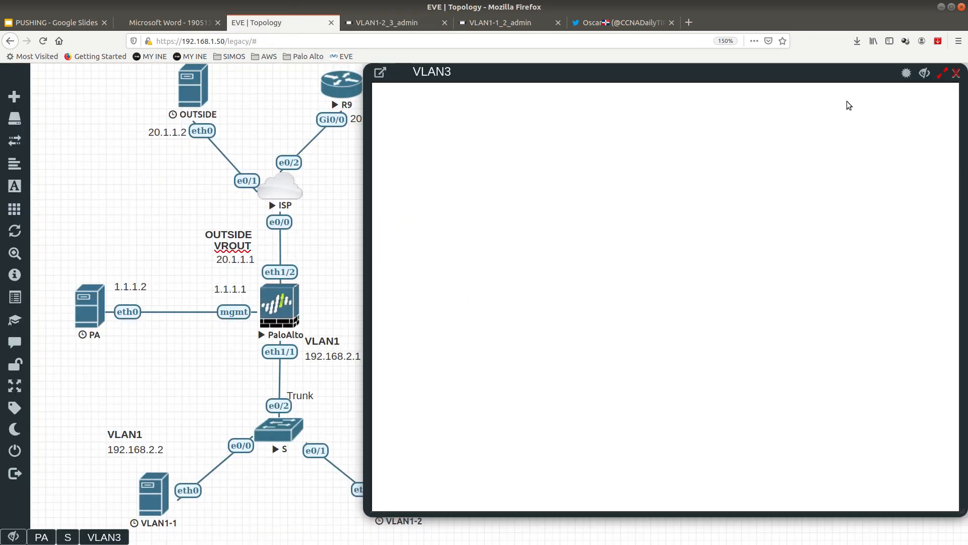
pyautogui.click(955, 74)
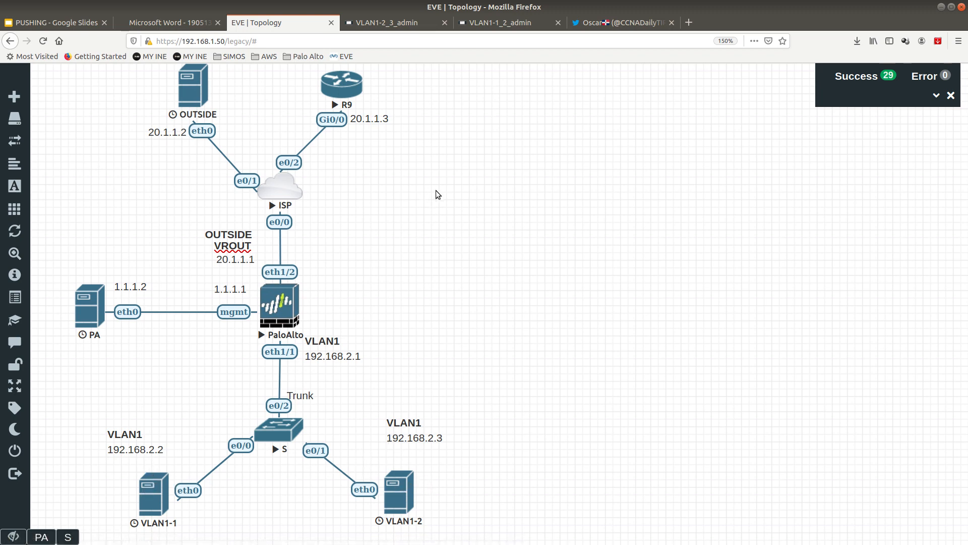
# - Ping 192.168.2.3 from the terminal on the VLAN1-1 host and stop the ping after a few replies
pyautogui.click(499, 23)
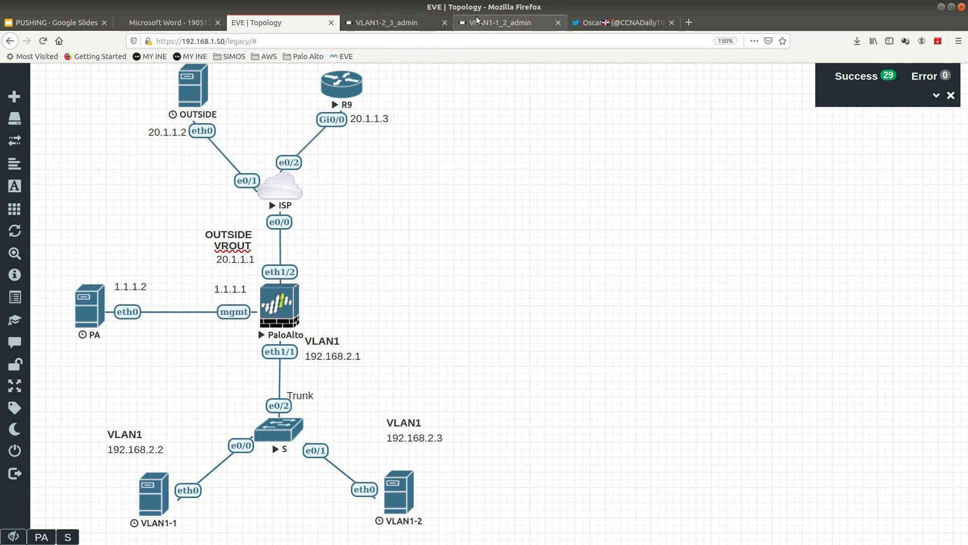
pyautogui.write('p')
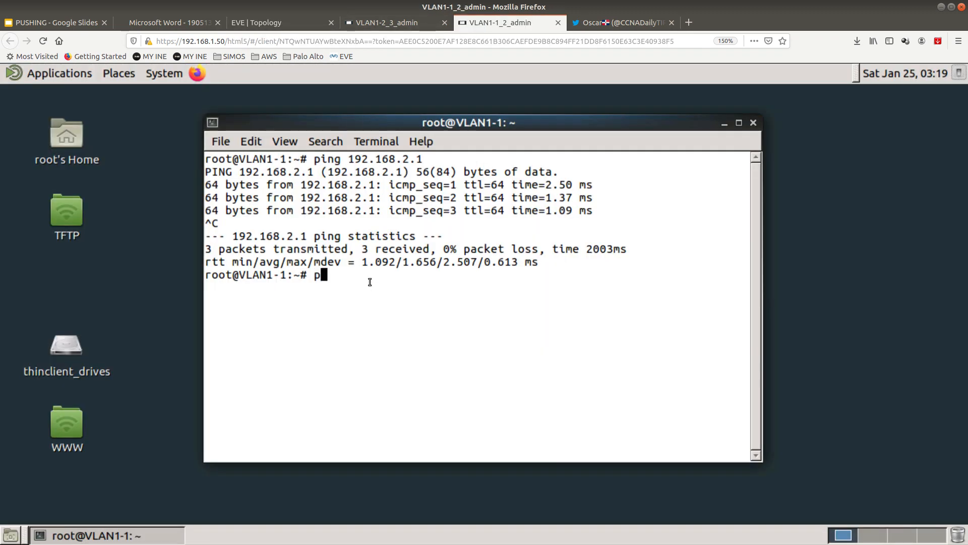
pyautogui.write('ing 192.168.2.3')
pyautogui.press('Return')
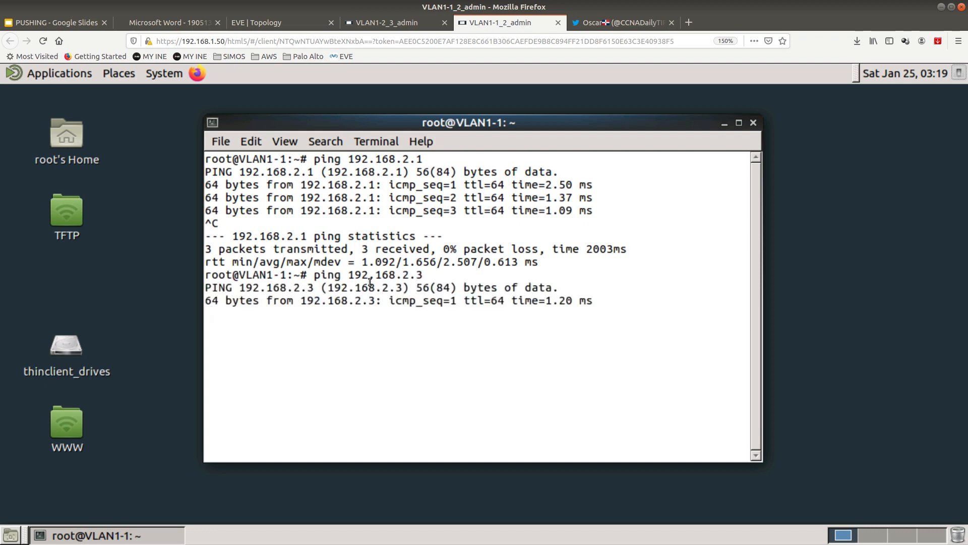
pyautogui.hotkey('ctrl', 'c')
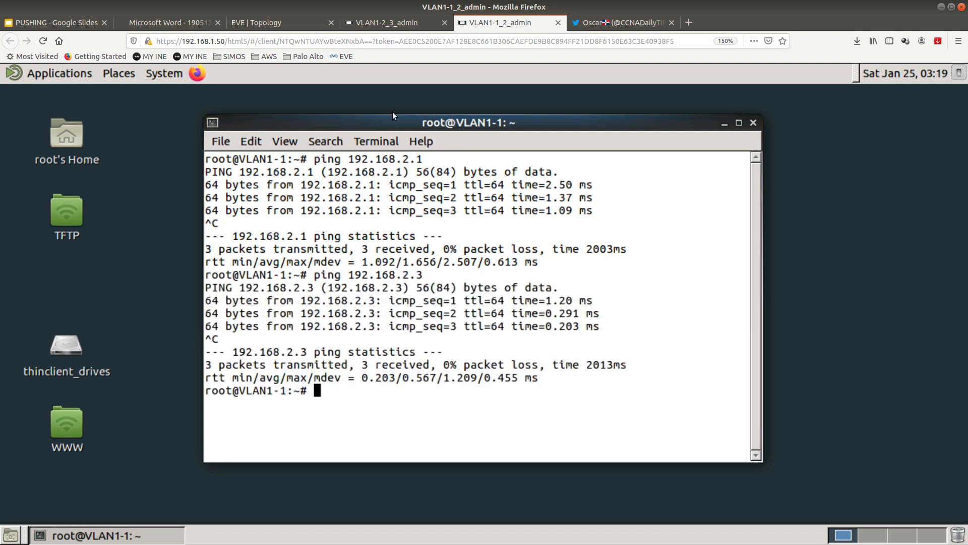
# - Reopen the PA console window over the EVE topology, make it taller and zoom its firewall page to 120%
pyautogui.click(312, 22)
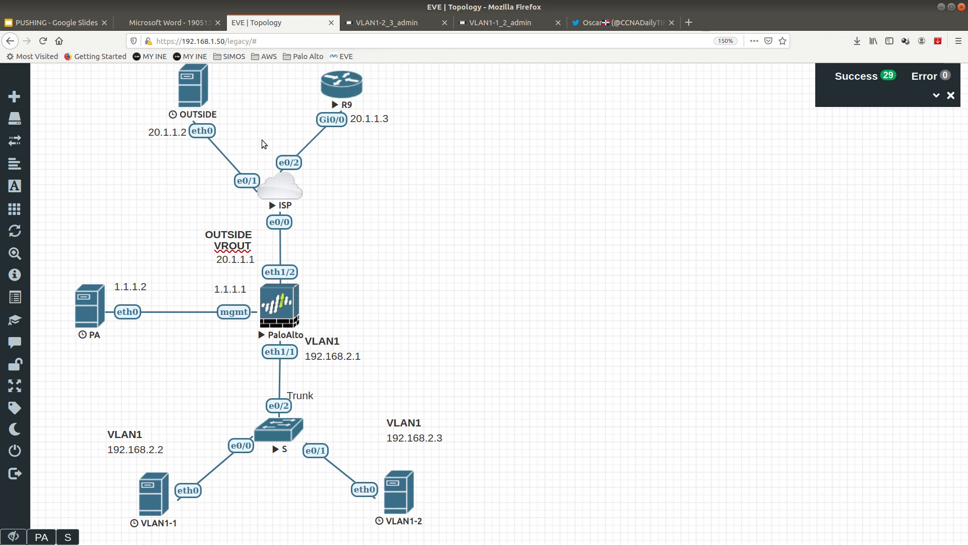
pyautogui.click(49, 538)
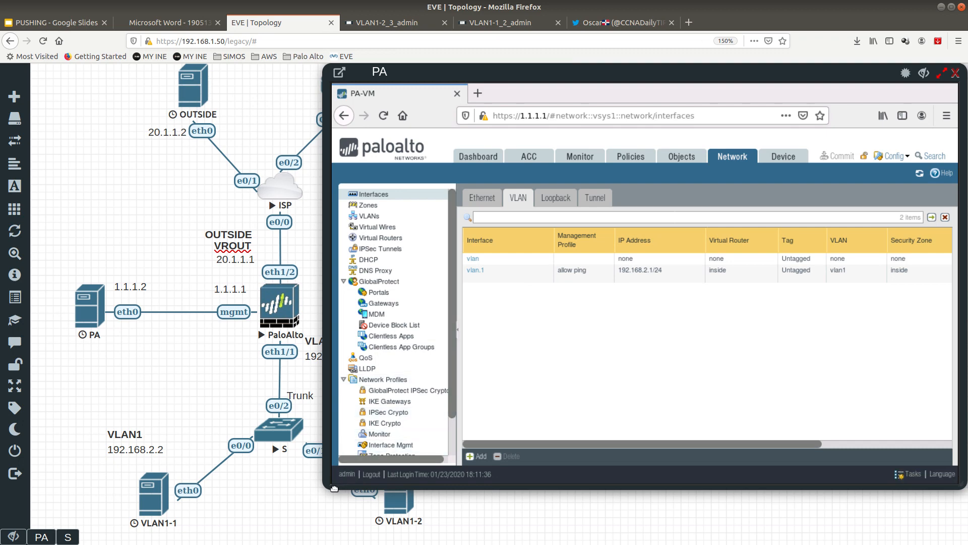
pyautogui.moveTo(332, 488); pyautogui.dragTo(316, 517)
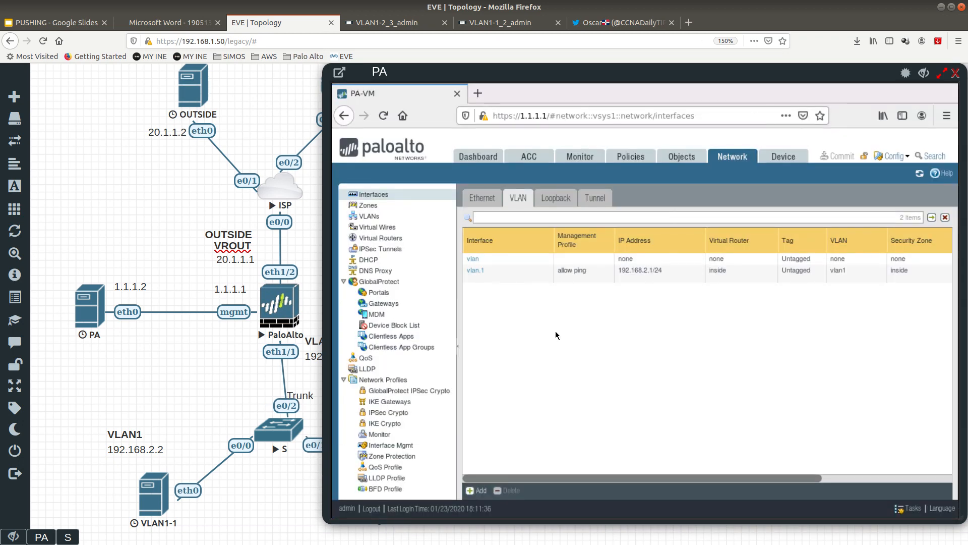
pyautogui.hotkey('ctrl', '+')
pyautogui.hotkey('ctrl', '+')
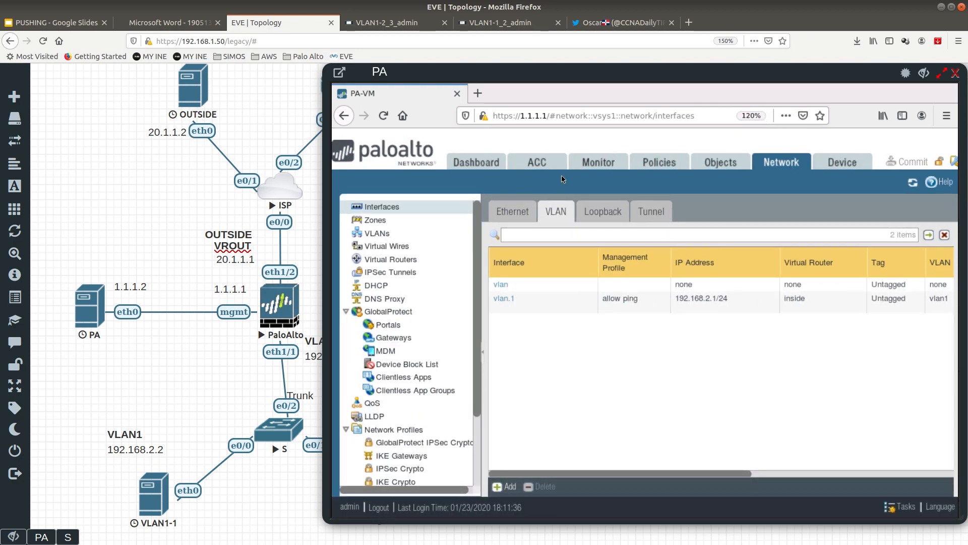
pyautogui.moveTo(553, 74); pyautogui.dragTo(436, 74)
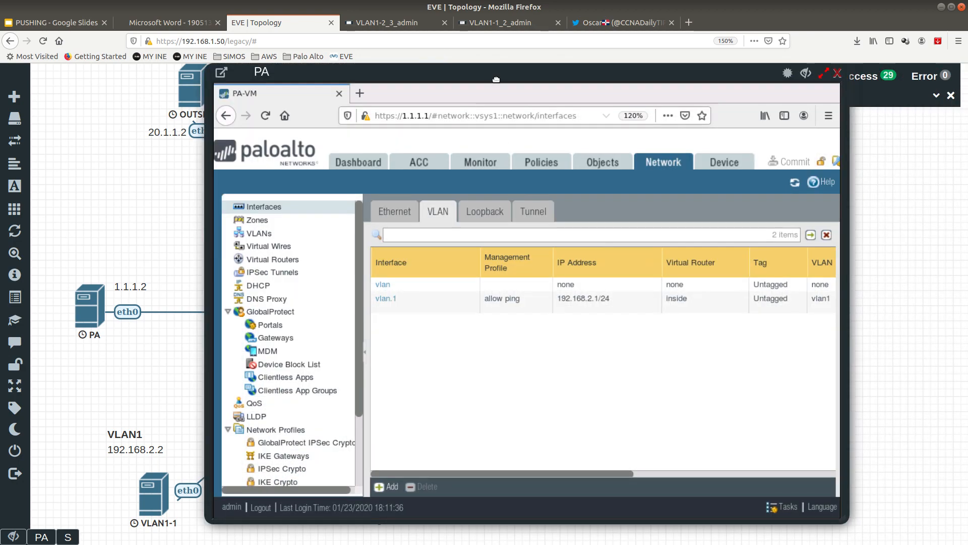
pyautogui.moveTo(496, 79); pyautogui.dragTo(614, 79)
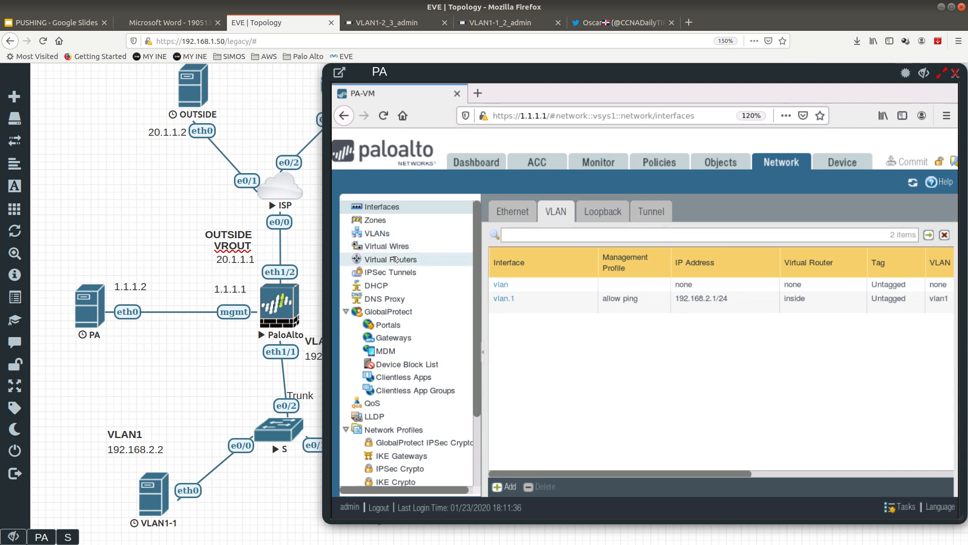
# - Set ethernet1/2 to interface type Layer3 and assign it to virtual router outside and security zone outside
pyautogui.click(434, 207)
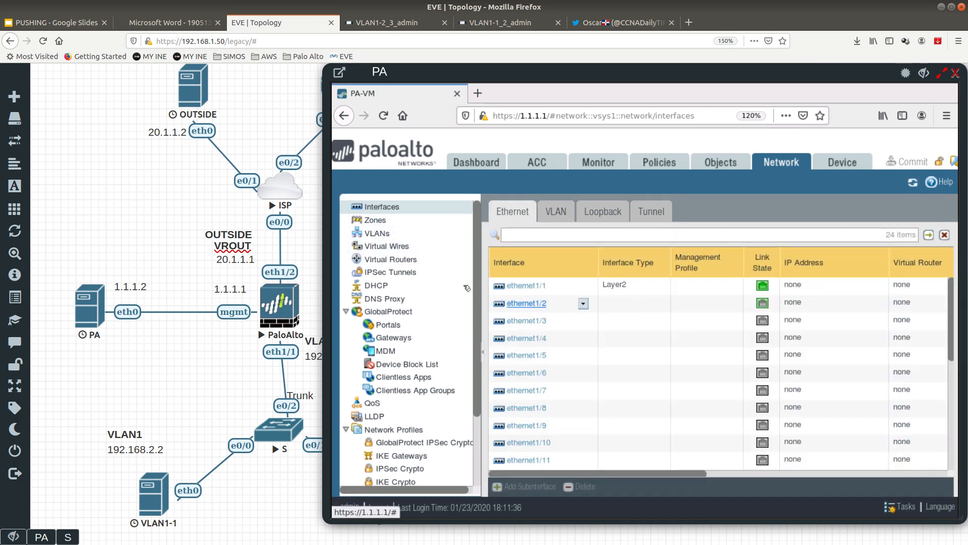
pyautogui.click(535, 304)
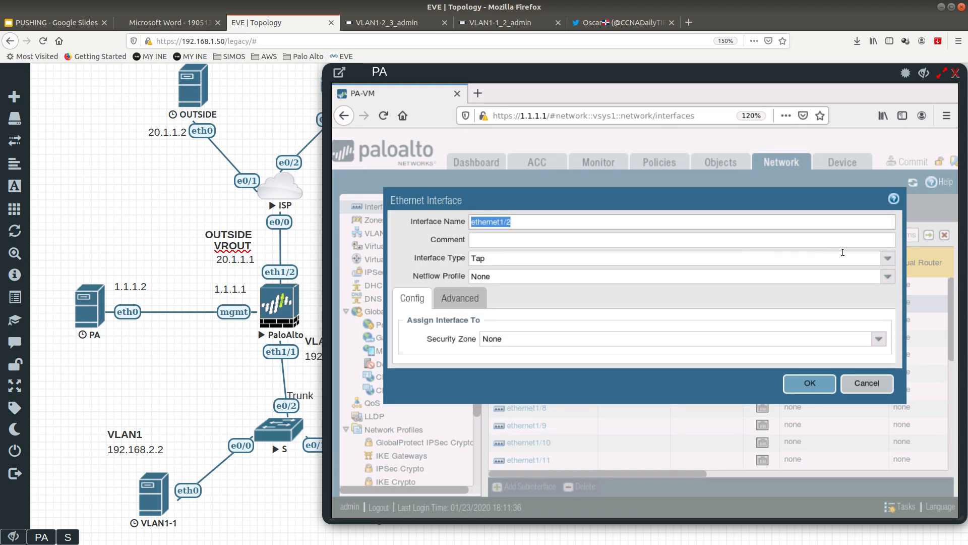
pyautogui.click(888, 258)
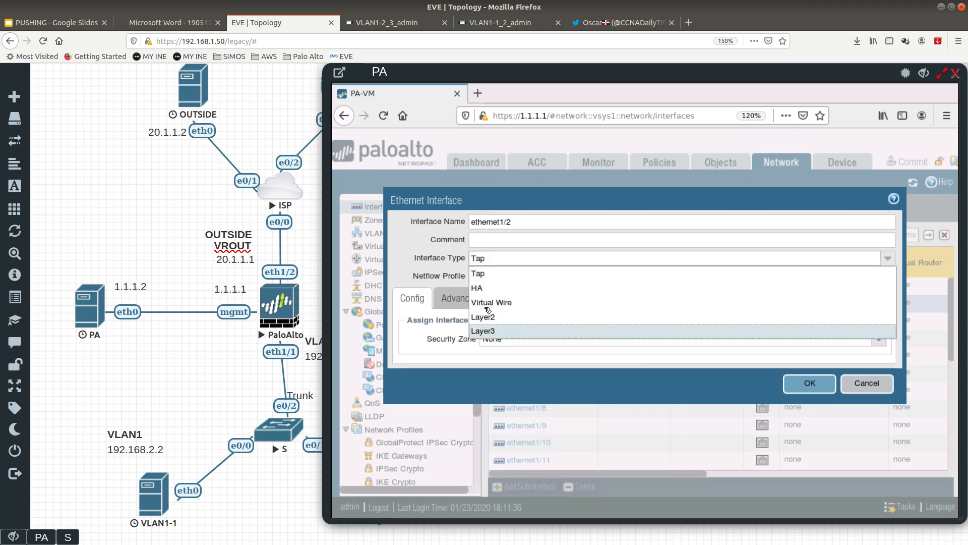
pyautogui.click(504, 331)
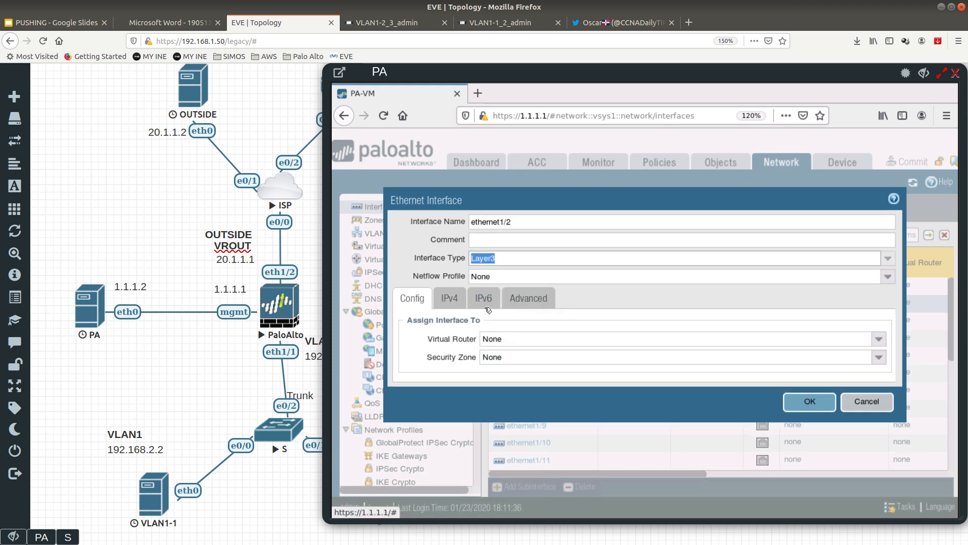
pyautogui.click(880, 337)
pyautogui.click(499, 384)
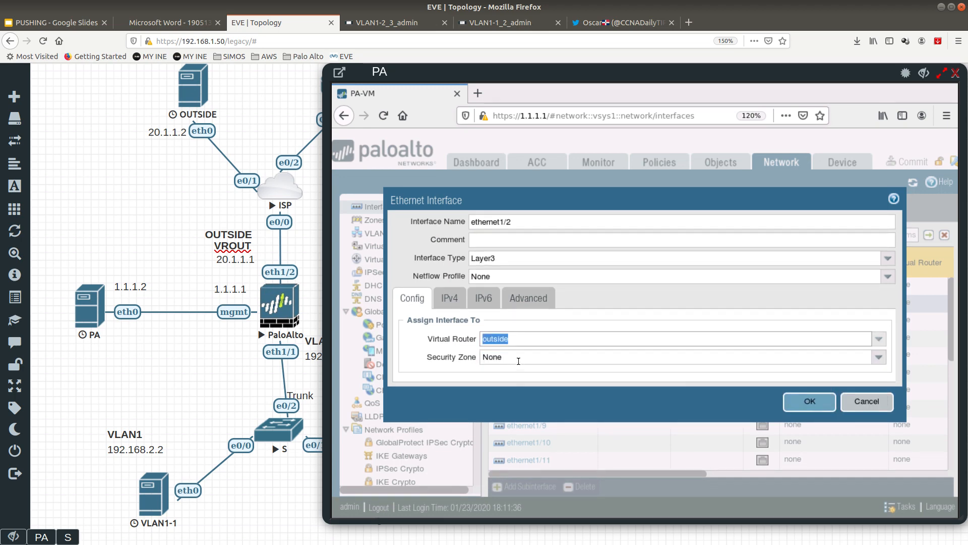
pyautogui.click(722, 357)
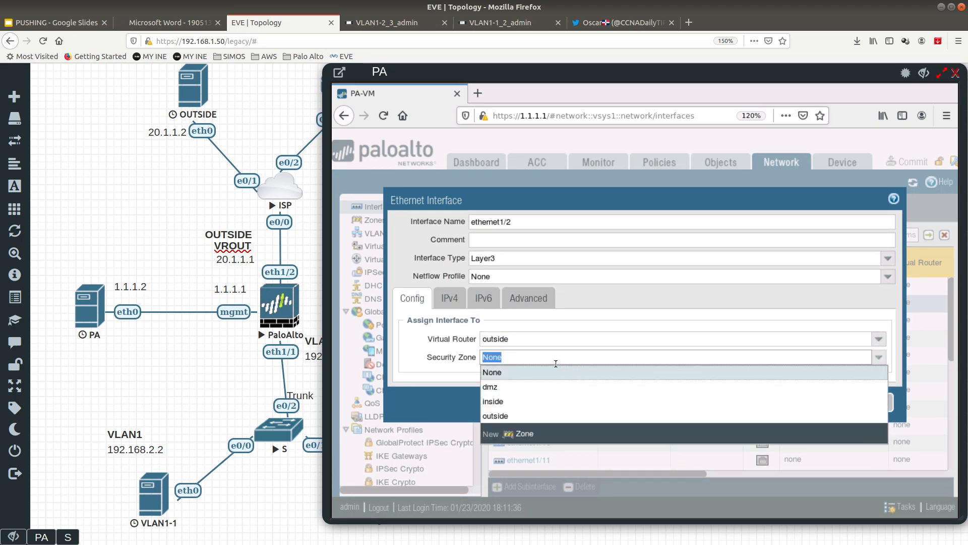
pyautogui.click(503, 418)
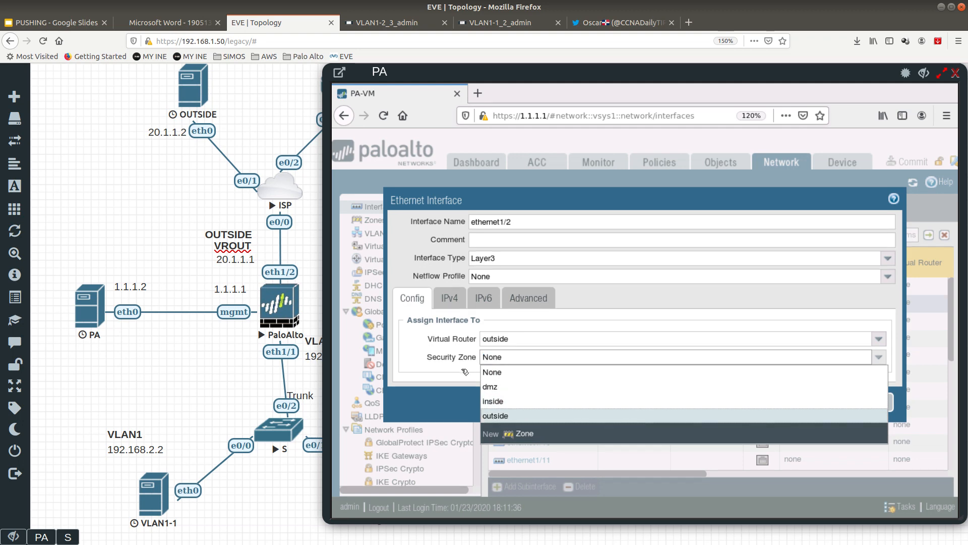
# - Add the static IPv4 address 20.1.1.1/24 to ethernet1/2
pyautogui.click(448, 299)
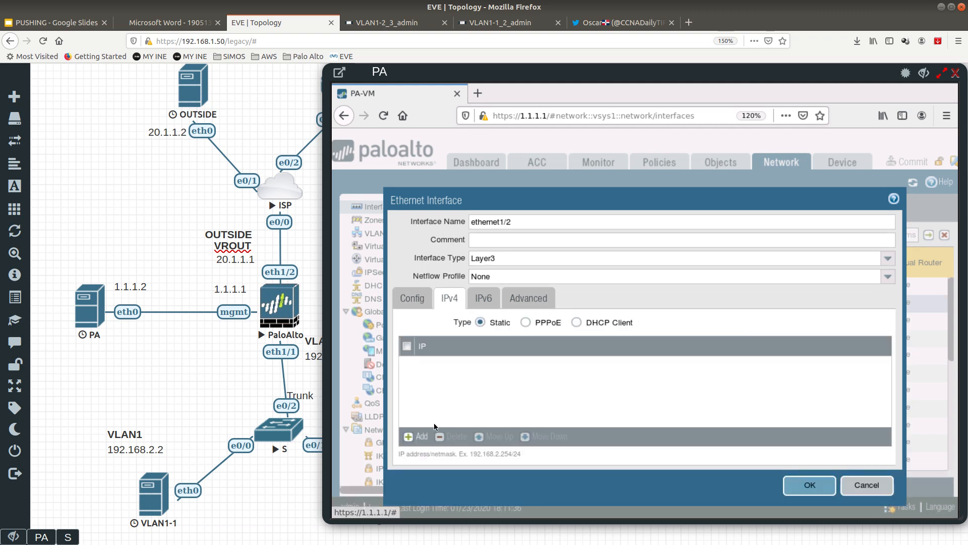
pyautogui.click(421, 437)
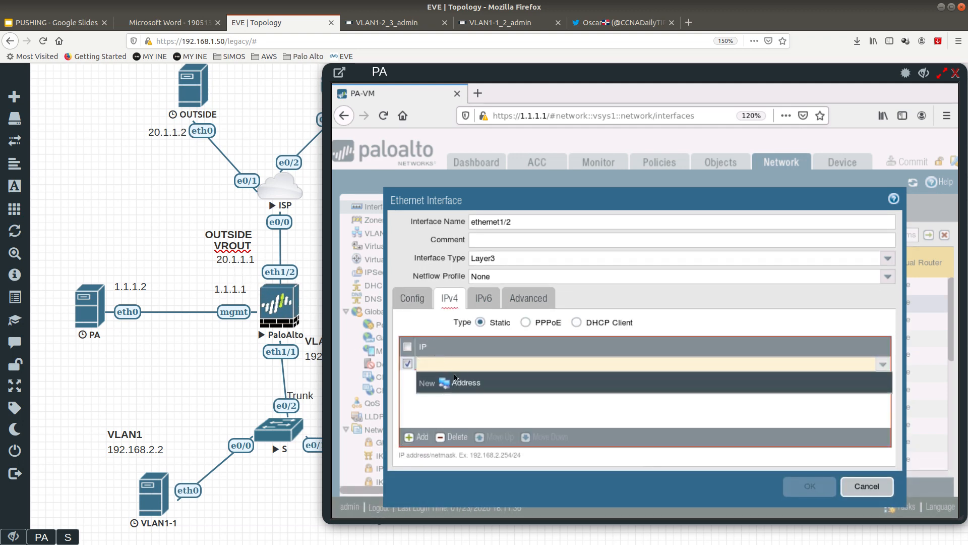
pyautogui.write('20.1.1.1')
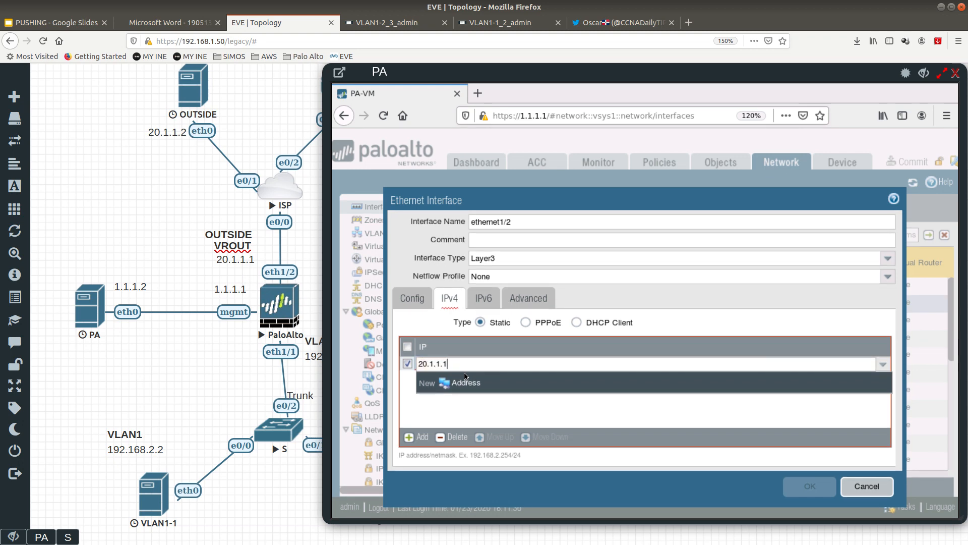
pyautogui.write('/24')
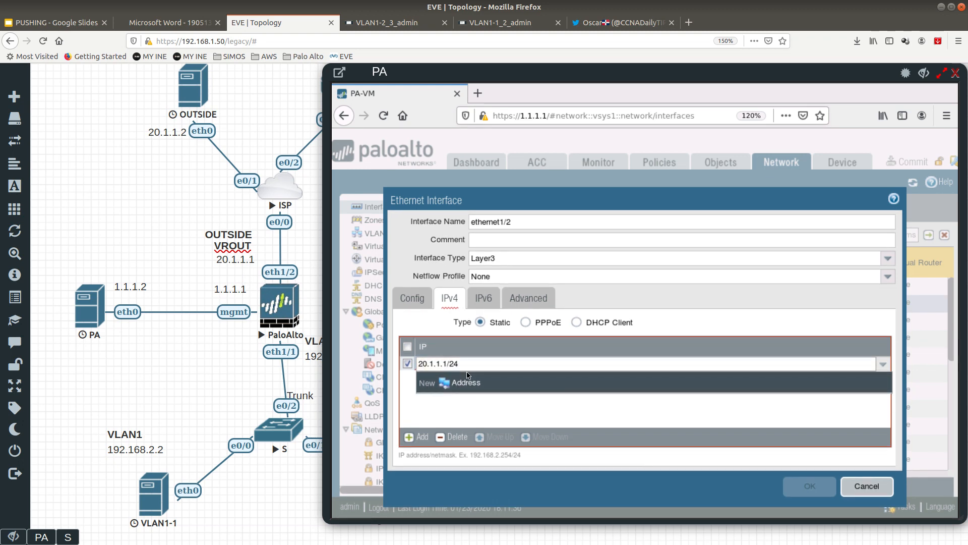
# - Assign the allow ping management profile to ethernet1/2 and save the interface settings
pyautogui.click(524, 305)
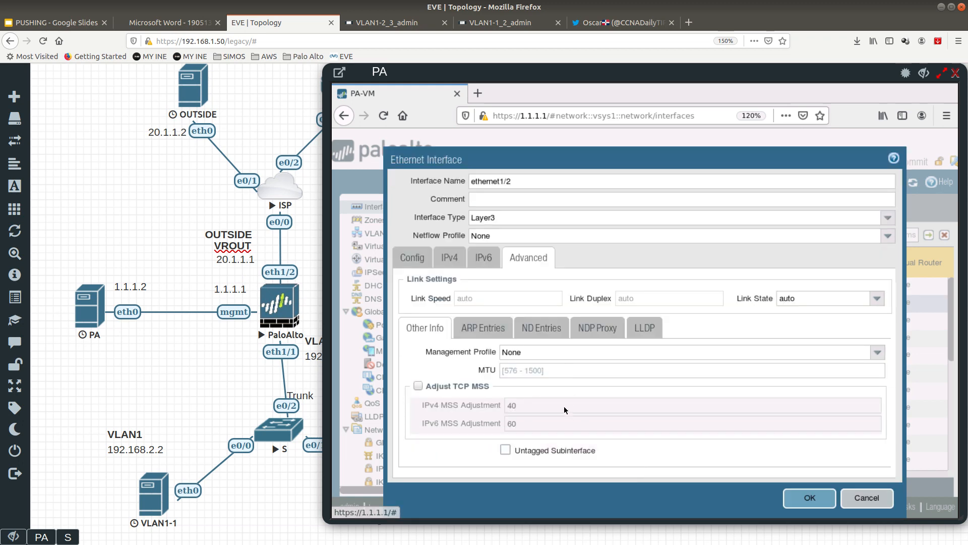
pyautogui.click(877, 352)
pyautogui.click(517, 382)
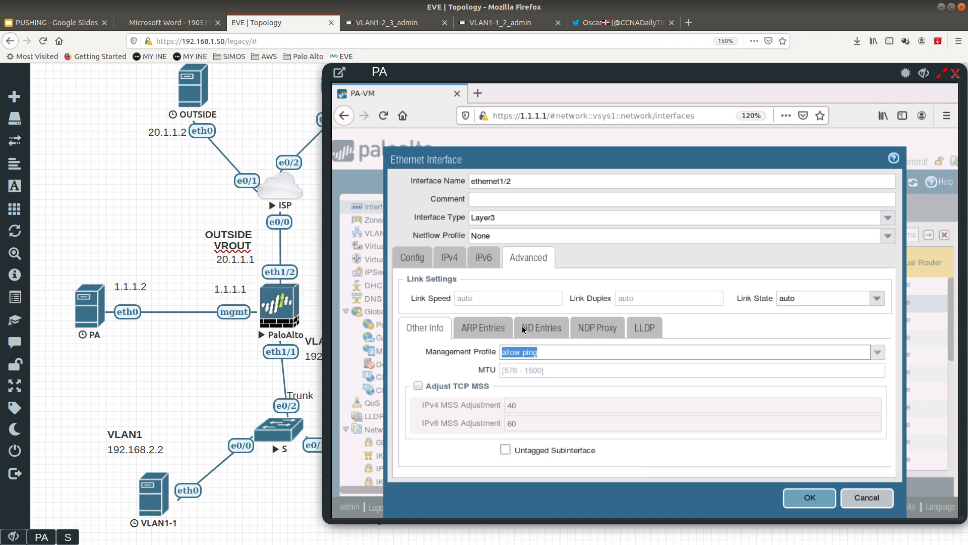
pyautogui.click(539, 351)
pyautogui.click(811, 499)
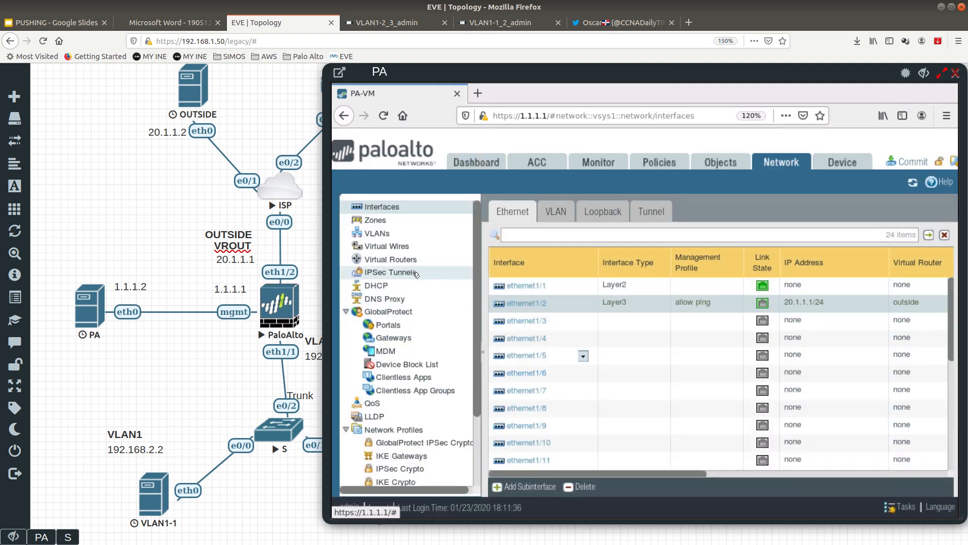
# - Start a new IPv4 static route in the inside virtual router with destination 0.0.0.0/0
pyautogui.click(401, 261)
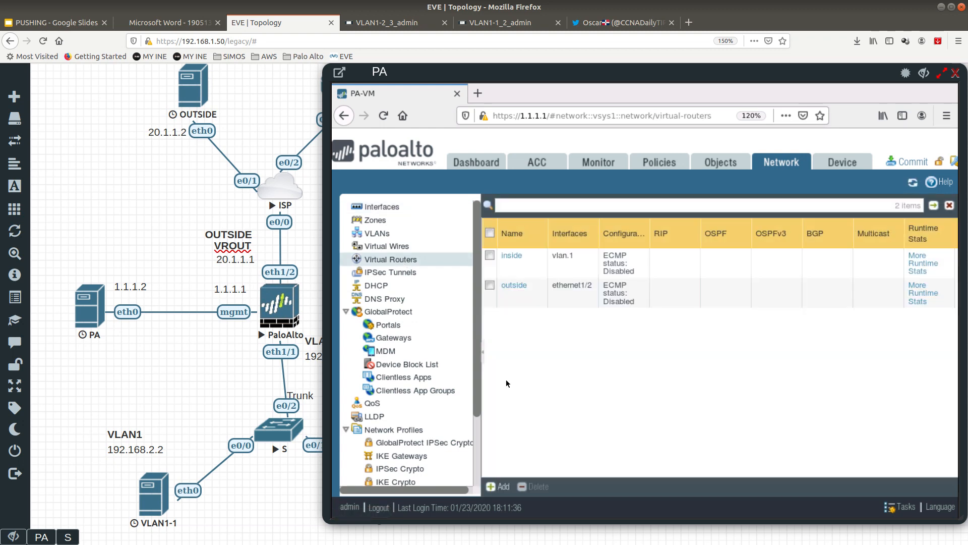
pyautogui.click(514, 256)
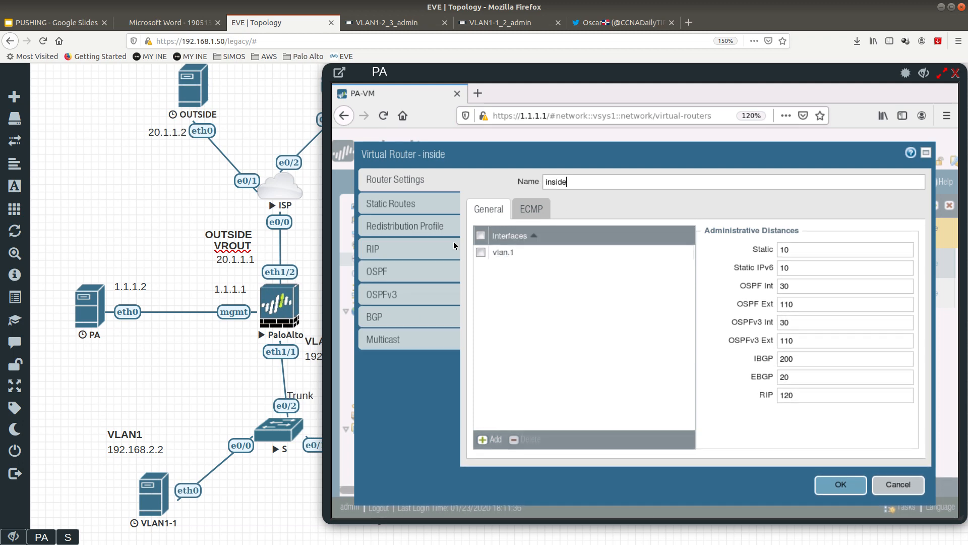
pyautogui.click(415, 211)
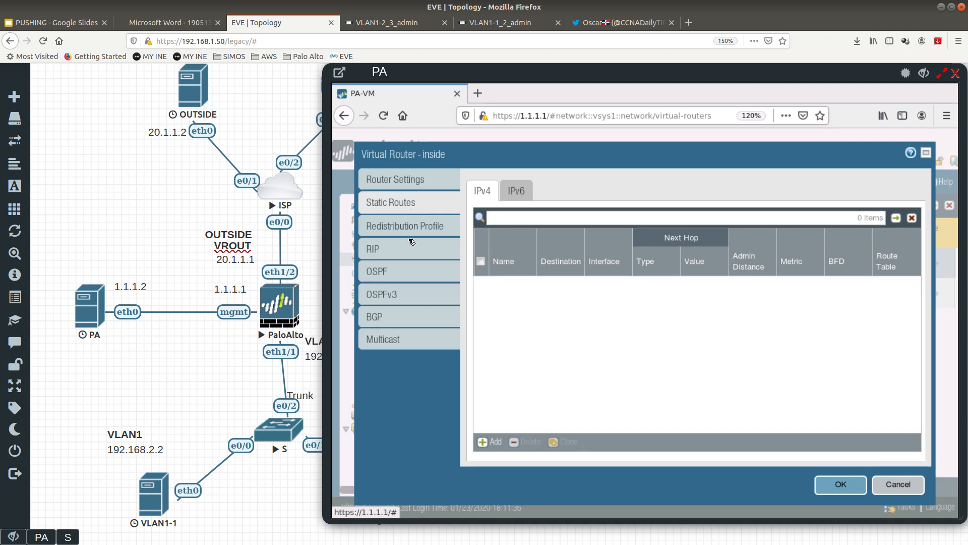
pyautogui.click(494, 443)
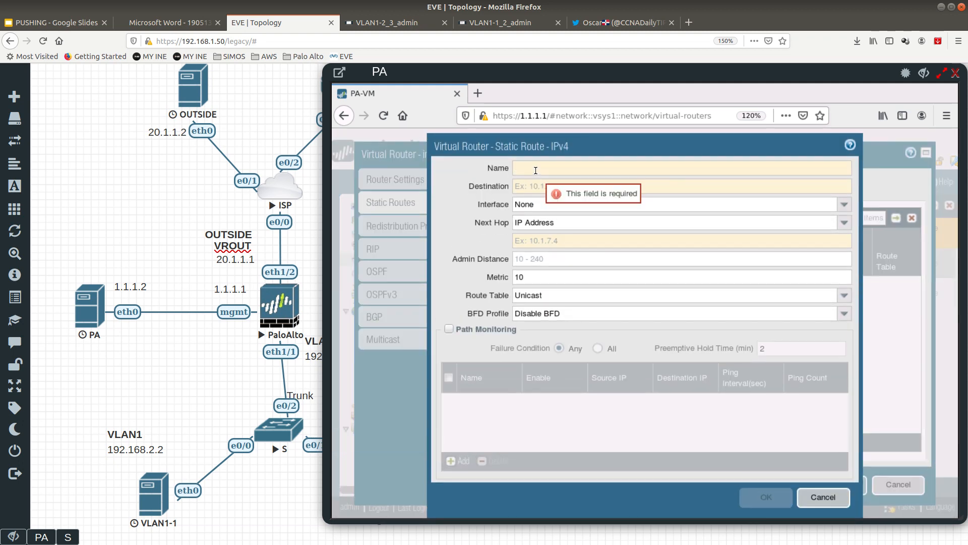
pyautogui.write('0.0.0.0/0')
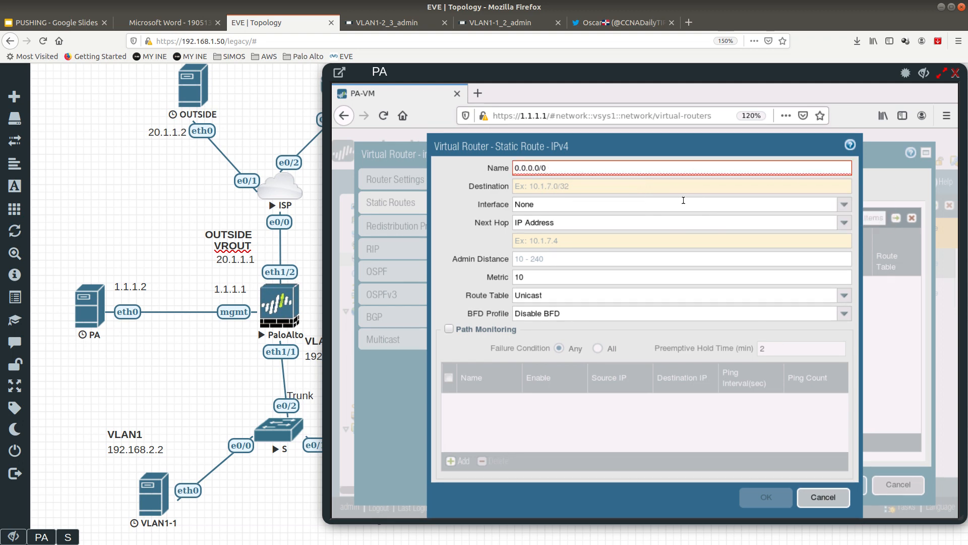
pyautogui.hotkey('ctrl', 'a')
pyautogui.hotkey('ctrl', 'c')
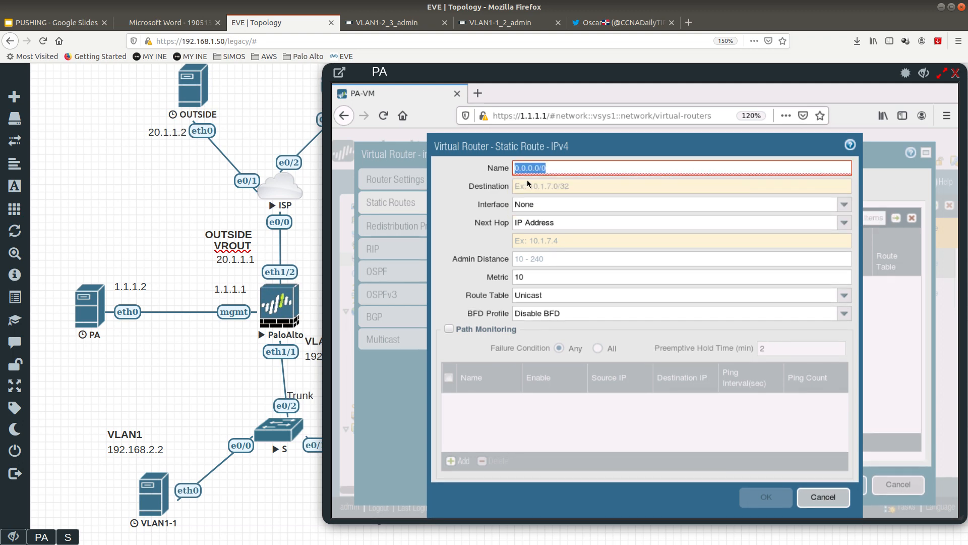
pyautogui.press('BackSpace')
pyautogui.click(547, 185)
pyautogui.hotkey('ctrl', 'v')
# - Name the inside virtual router's new static route GoToOutside, keeping 0.0.0.0/0 as its destination
pyautogui.click(539, 165)
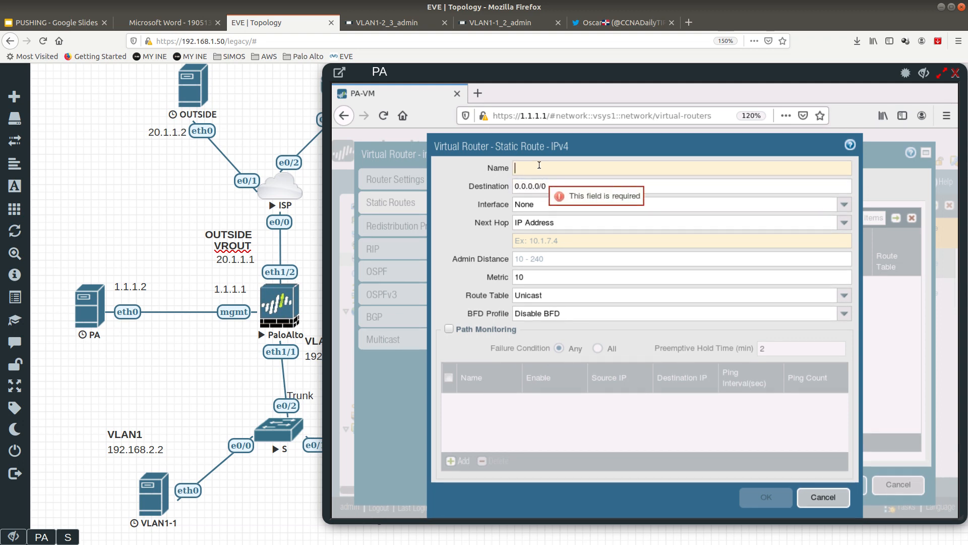
pyautogui.write('go')
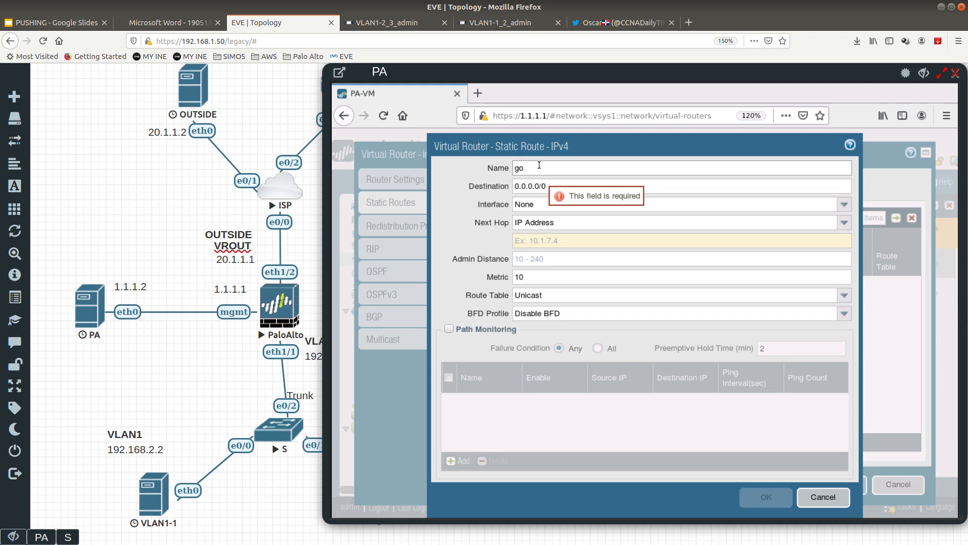
pyautogui.press('BackSpace')
pyautogui.press('BackSpace')
pyautogui.write('GoTo')
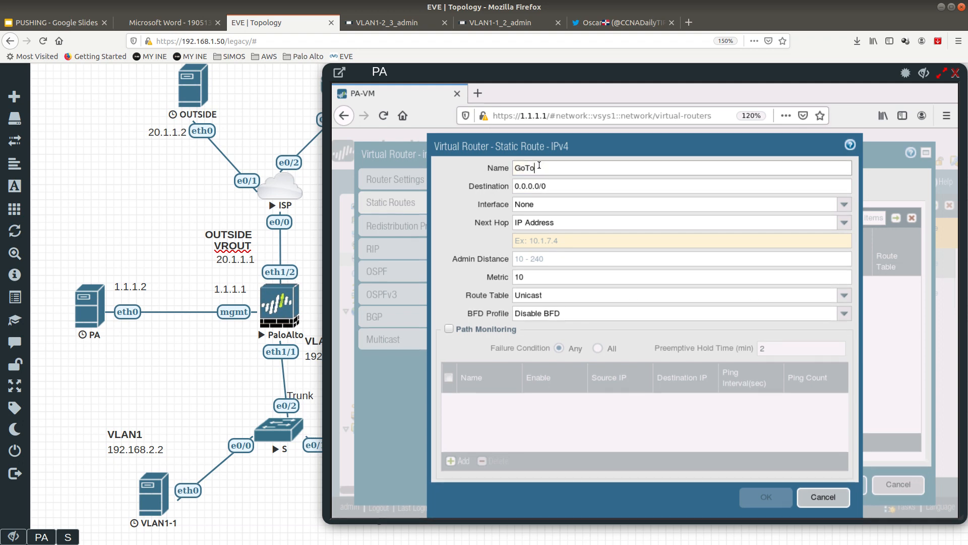
pyautogui.write('Outside')
pyautogui.moveTo(520, 157); pyautogui.dragTo(534, 153)
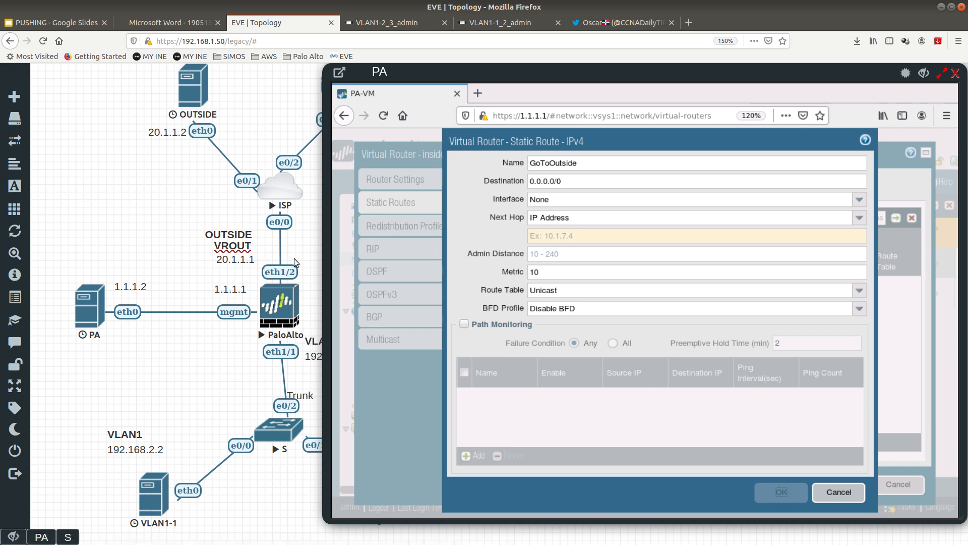
# - Route GoToOutside through interface vlan.1 with Next VR outside as next hop, and save the inside virtual router
pyautogui.click(860, 199)
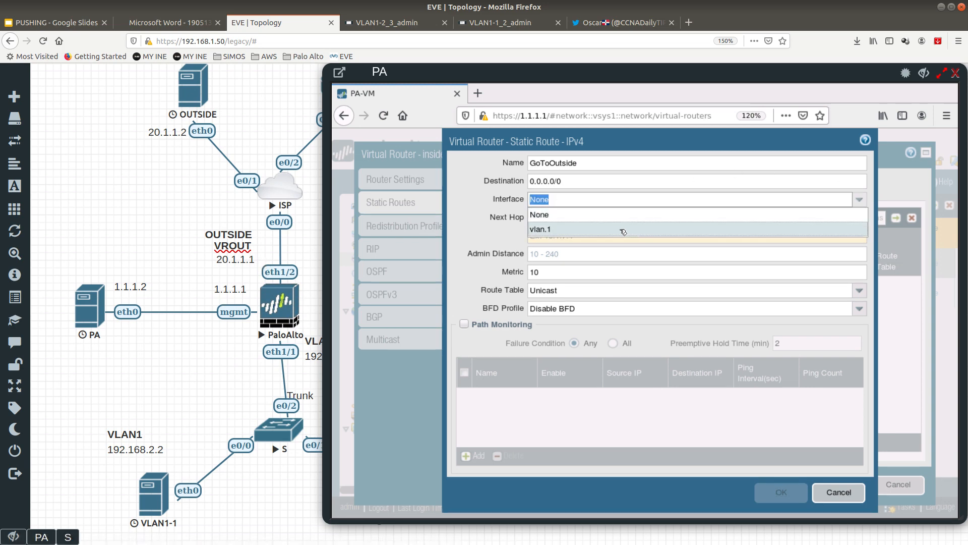
pyautogui.click(565, 230)
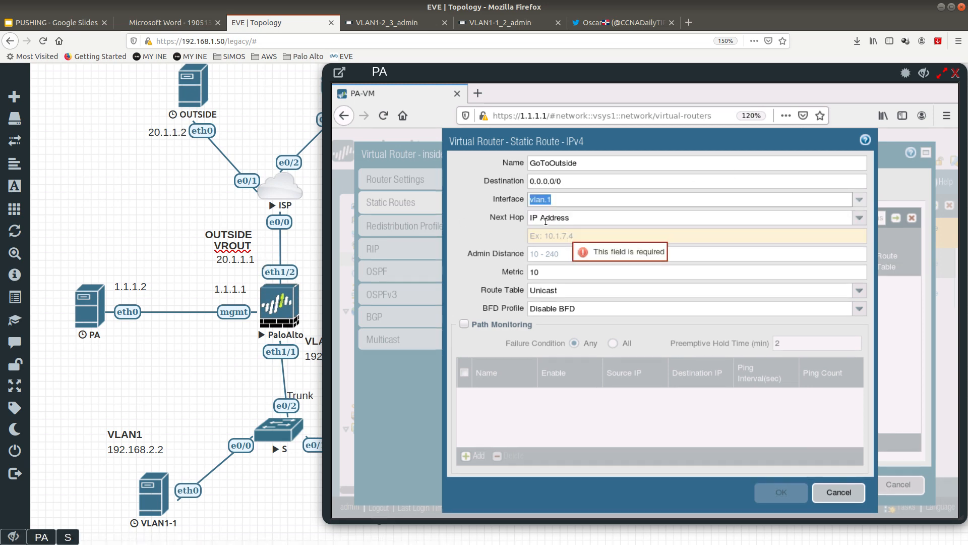
pyautogui.click(860, 218)
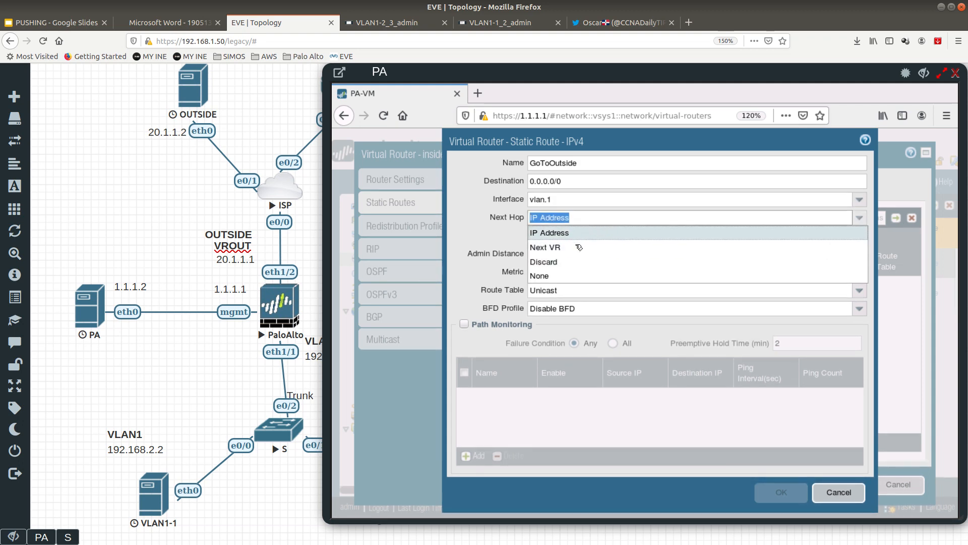
pyautogui.click(570, 247)
pyautogui.click(860, 236)
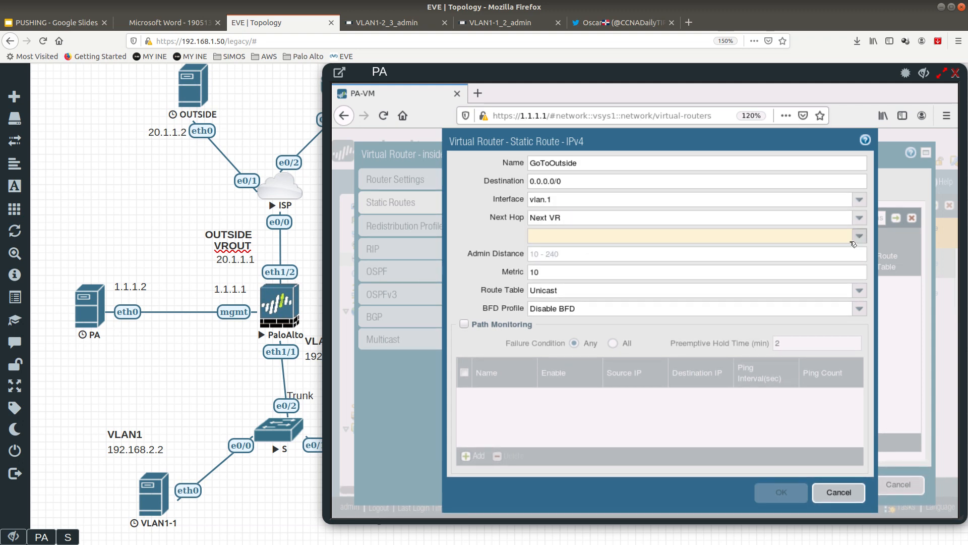
pyautogui.click(551, 251)
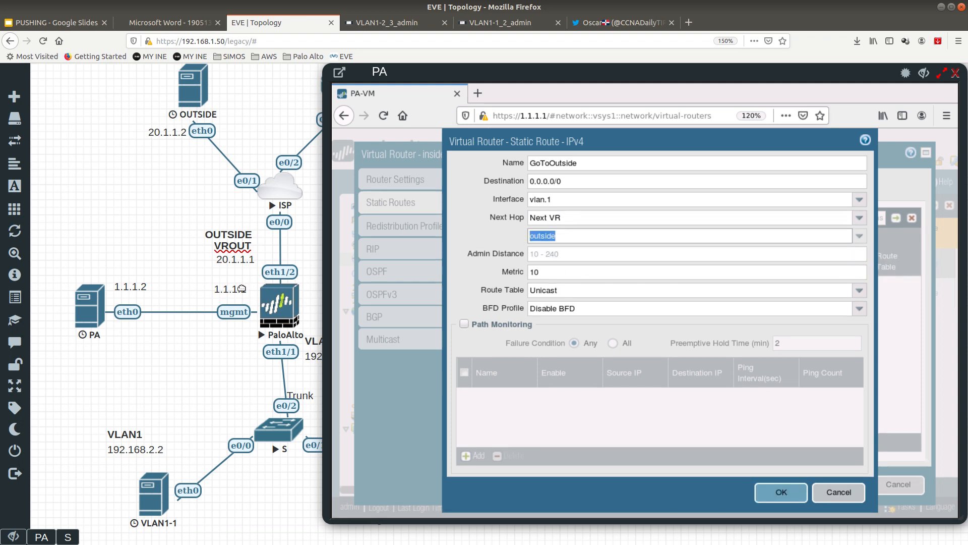
pyautogui.click(585, 182)
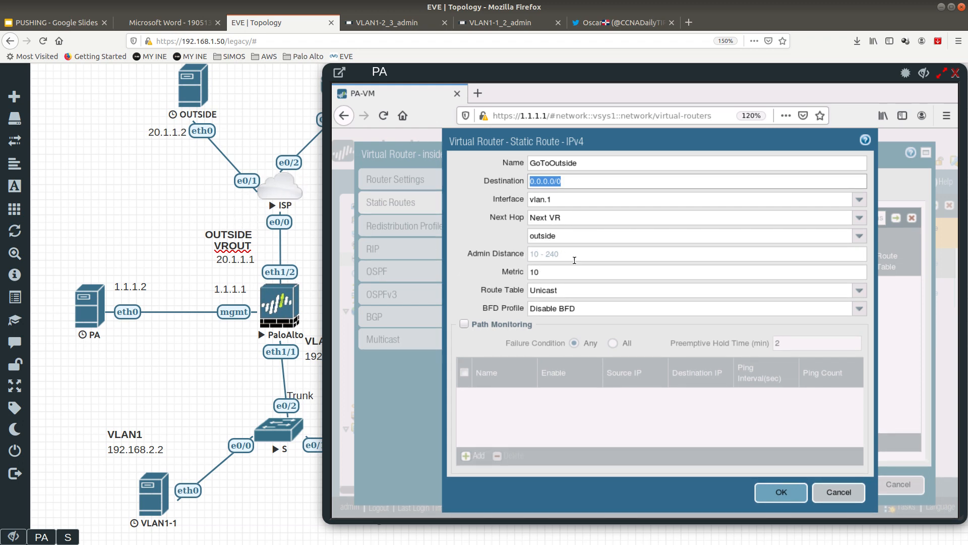
pyautogui.click(779, 492)
pyautogui.click(854, 489)
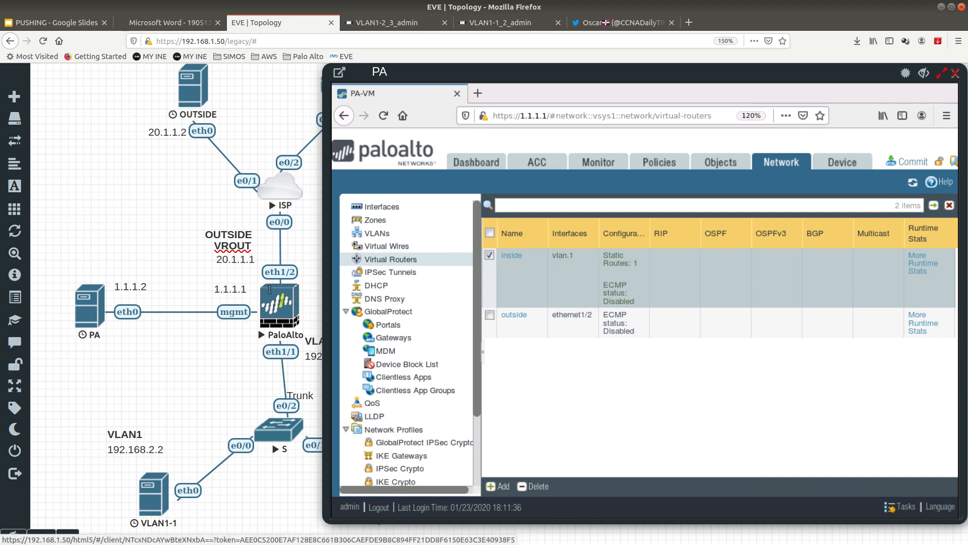
# - Start an IPv4 static route named SendItToInside in the outside virtual router with destination 192.168.2.0/24
pyautogui.click(515, 316)
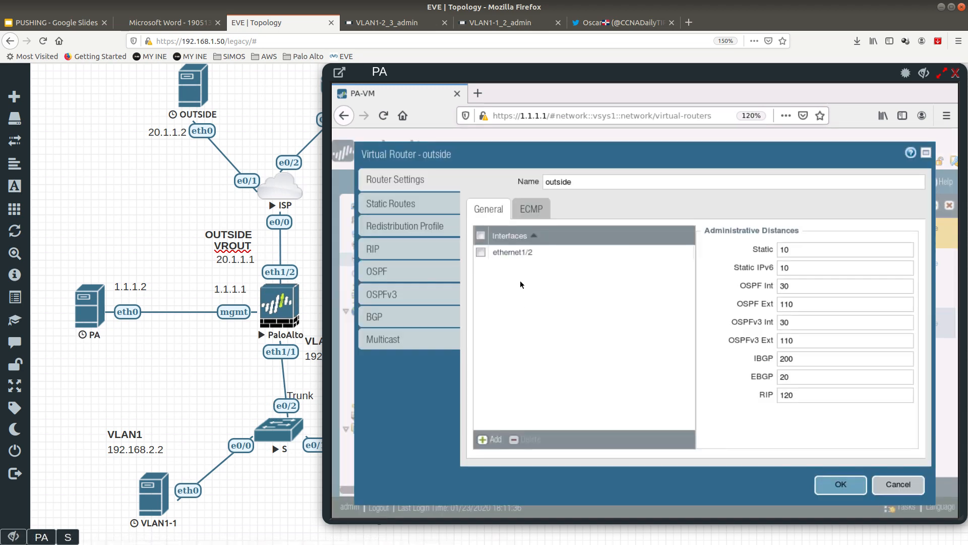
pyautogui.click(415, 205)
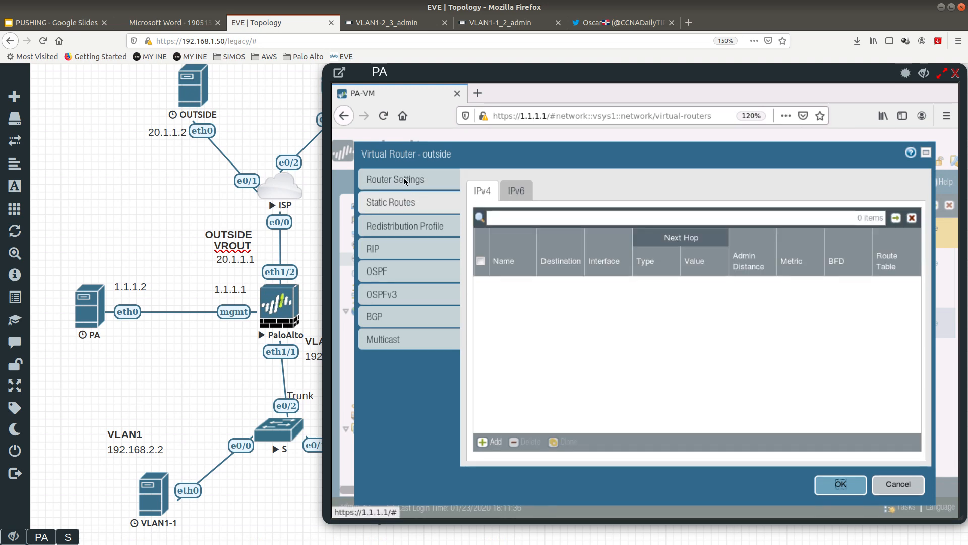
pyautogui.click(410, 185)
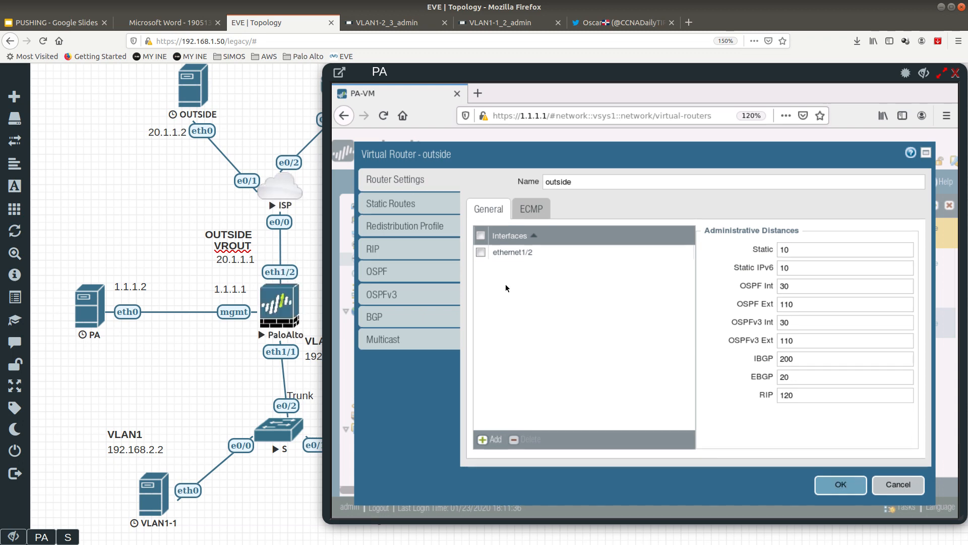
pyautogui.click(392, 212)
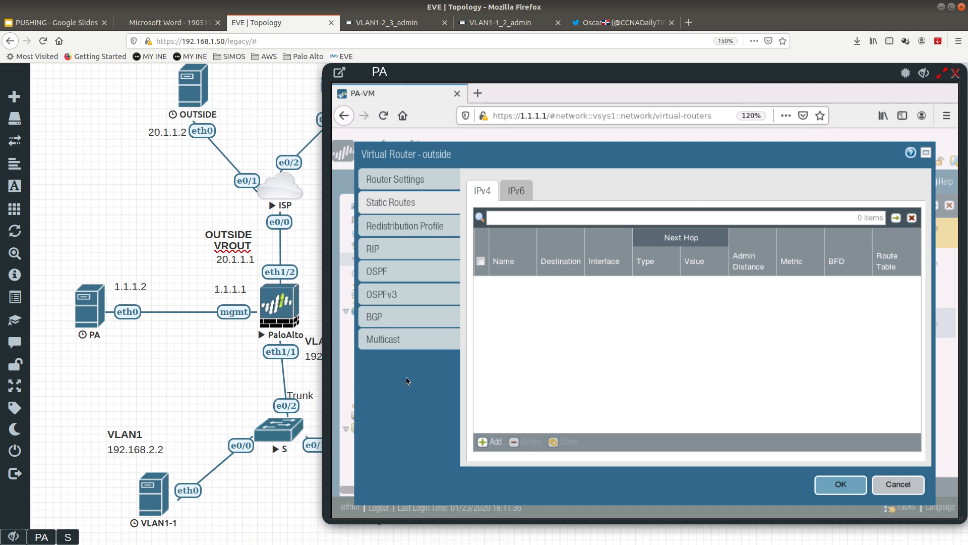
pyautogui.click(490, 442)
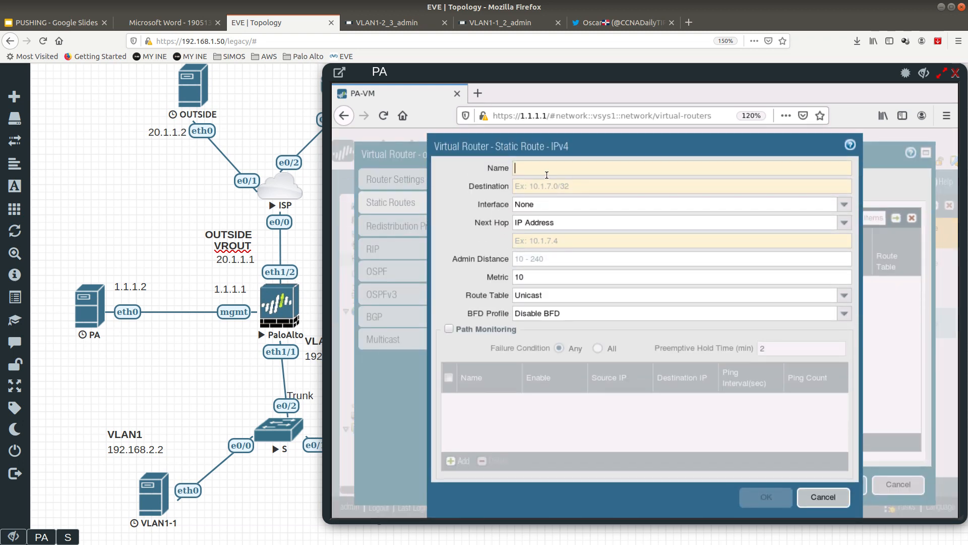
pyautogui.write('Send')
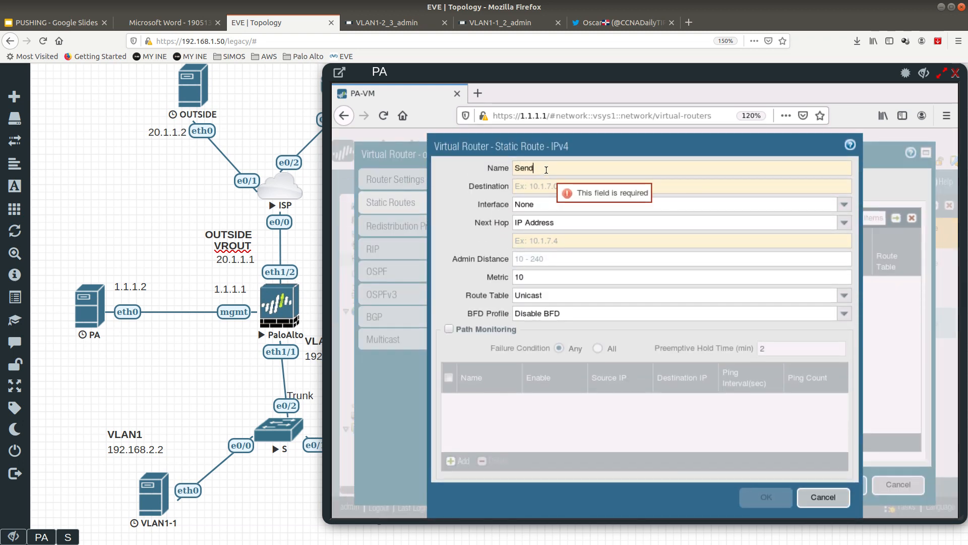
pyautogui.write('ItToInside')
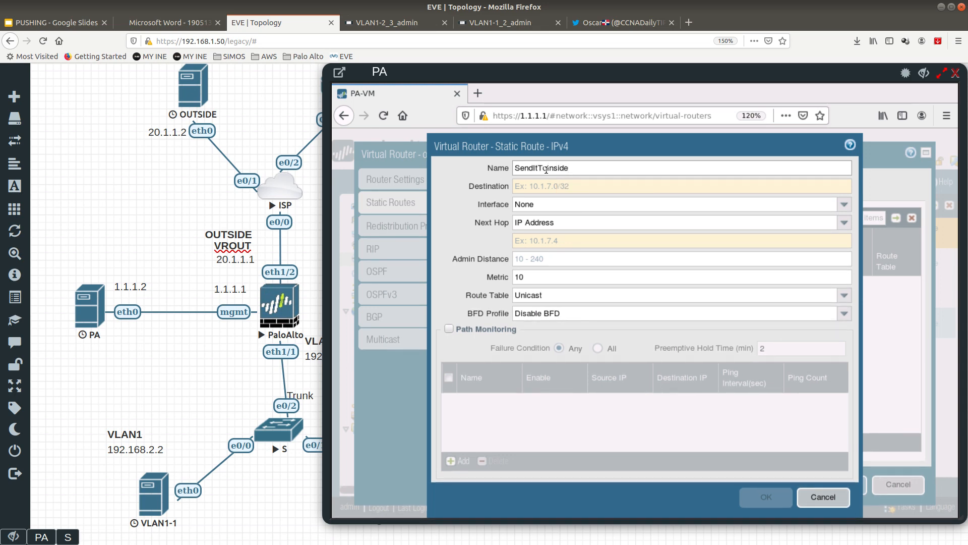
pyautogui.click(558, 187)
pyautogui.write('19')
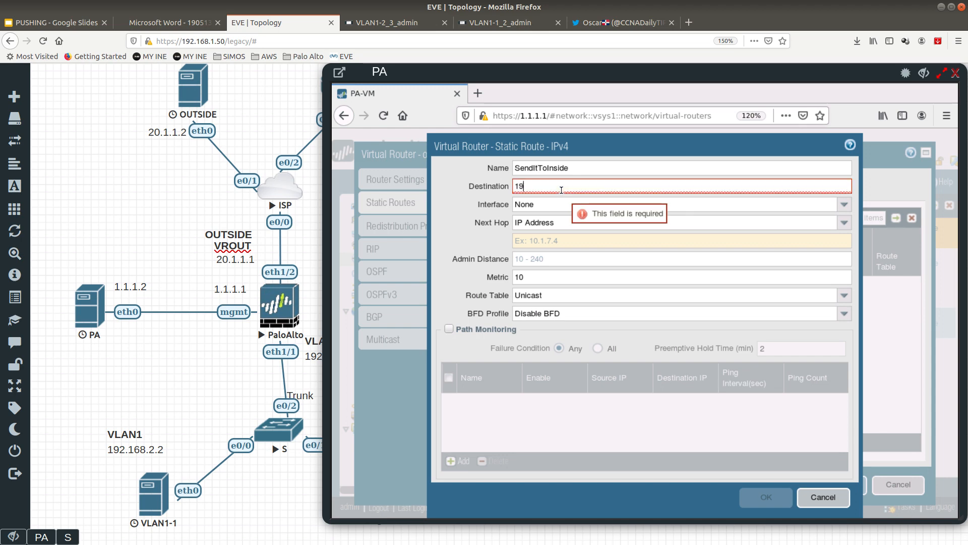
pyautogui.write('2.168.2.0/24')
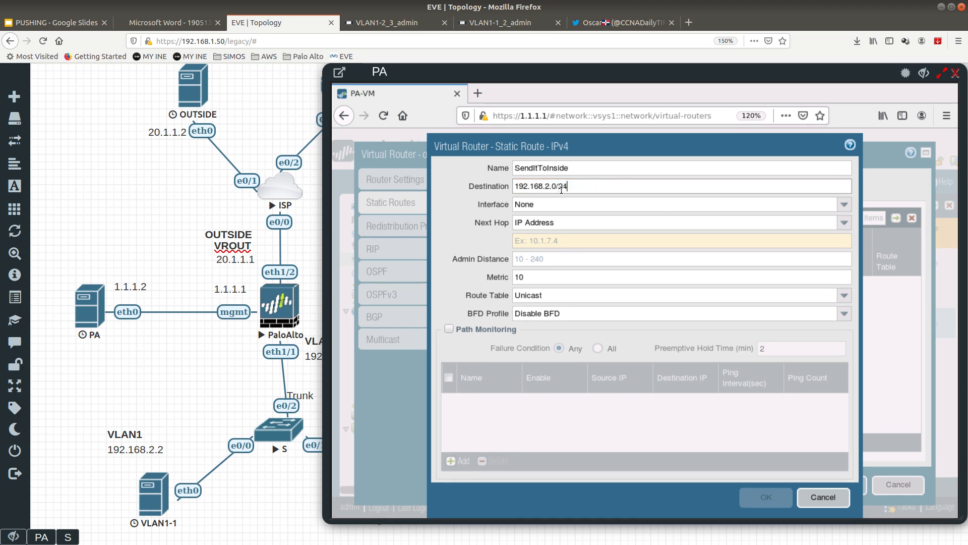
# - Route SendItToInside through ethernet1/2 with Next VR inside as next hop, and save the outside virtual router
pyautogui.click(810, 207)
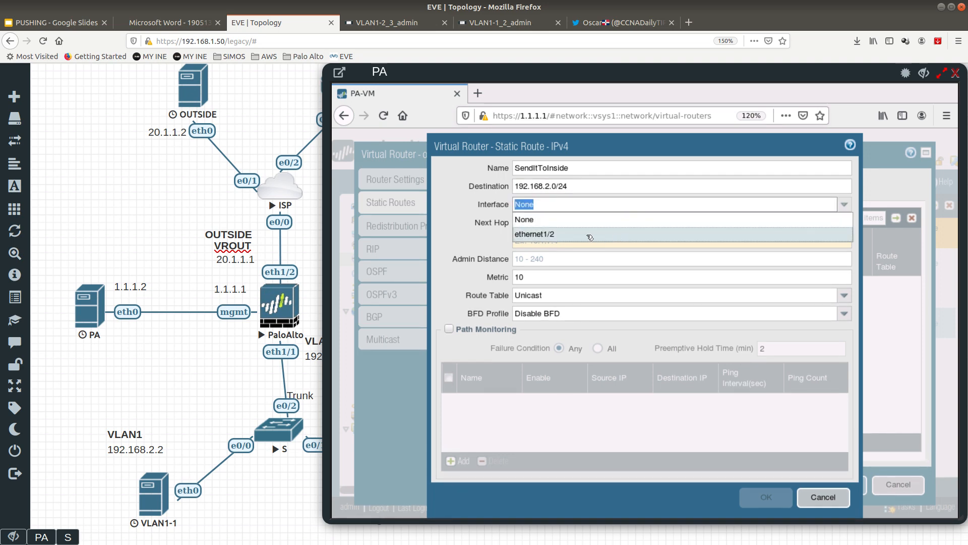
pyautogui.click(570, 234)
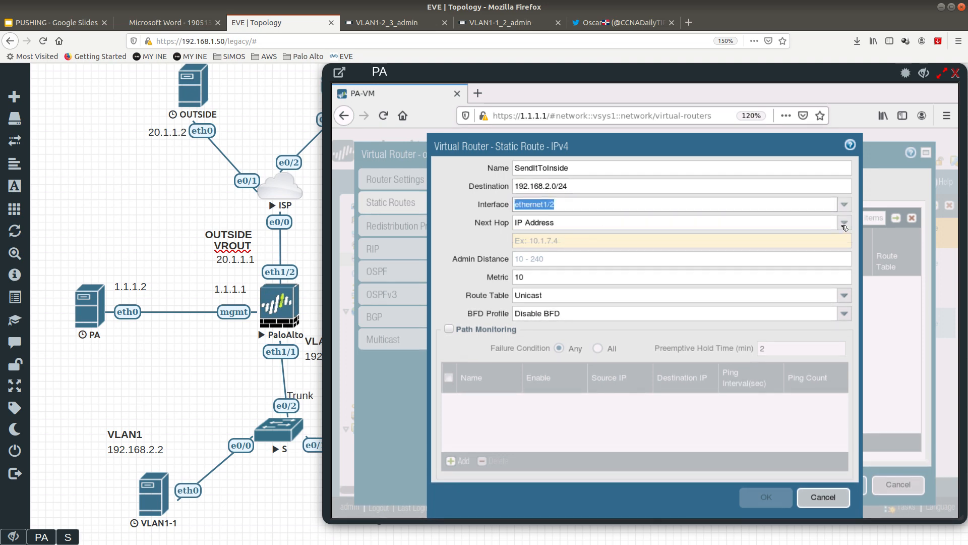
pyautogui.click(824, 224)
pyautogui.click(622, 254)
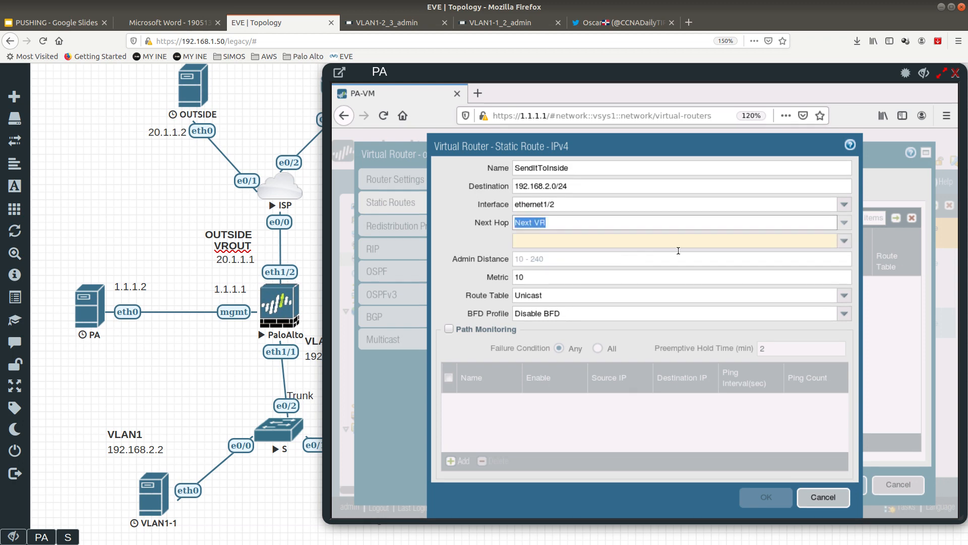
pyautogui.click(676, 241)
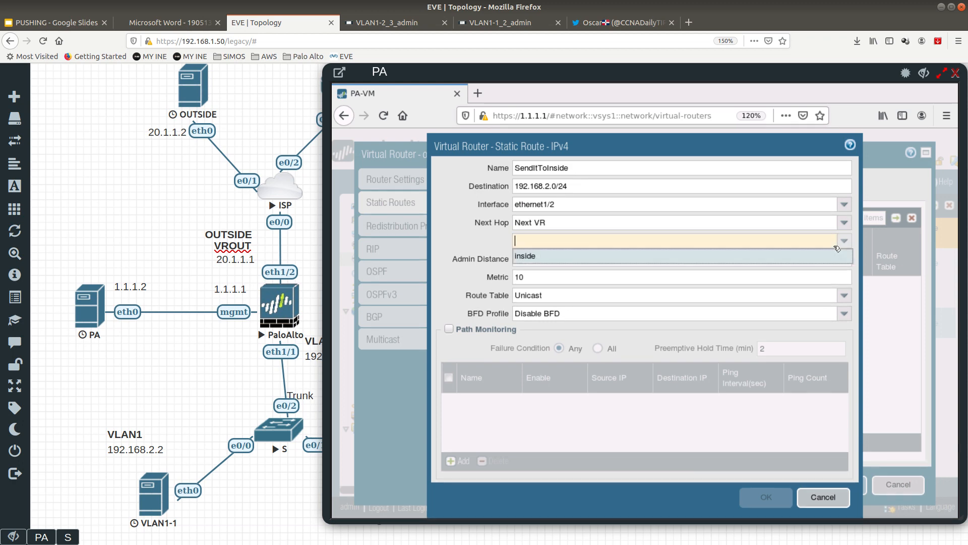
pyautogui.click(543, 257)
pyautogui.click(542, 238)
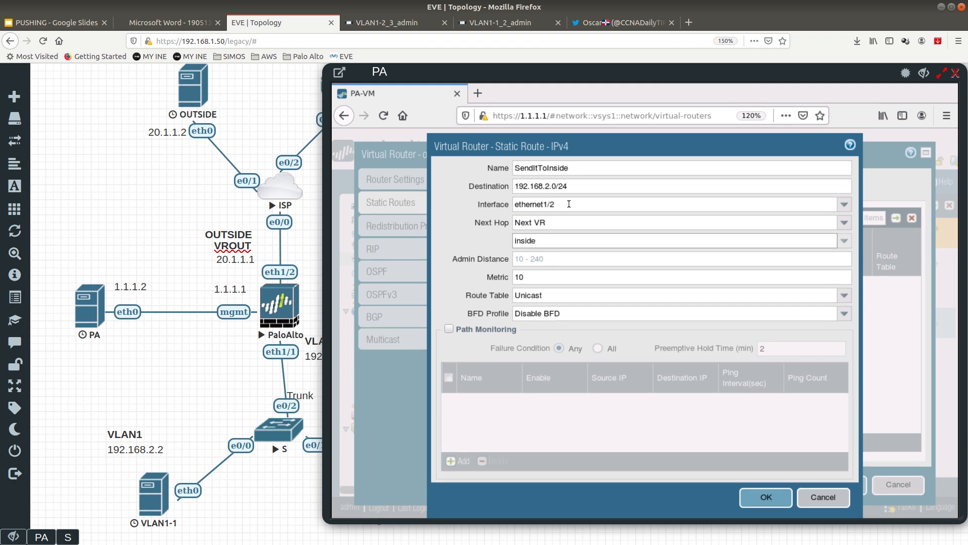
pyautogui.moveTo(568, 186); pyautogui.dragTo(512, 185)
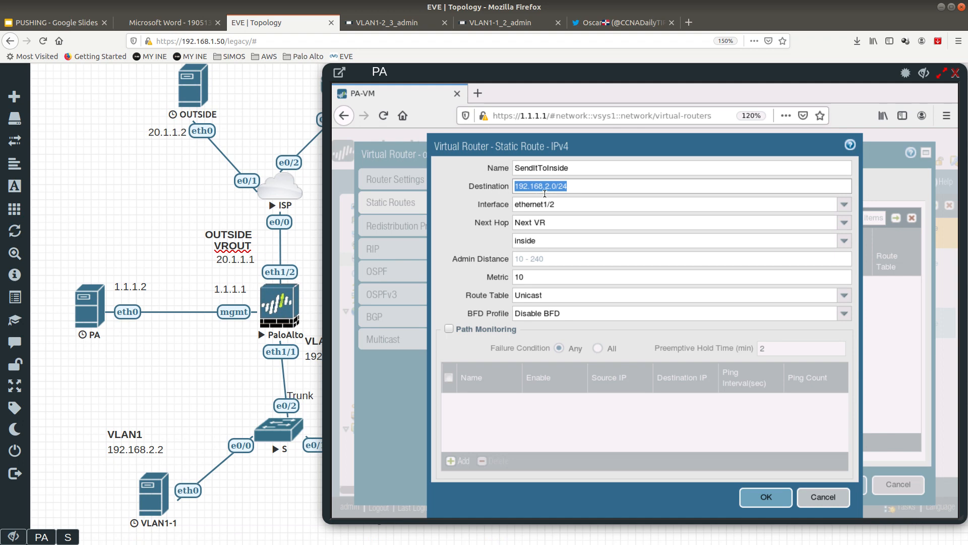
pyautogui.click(766, 498)
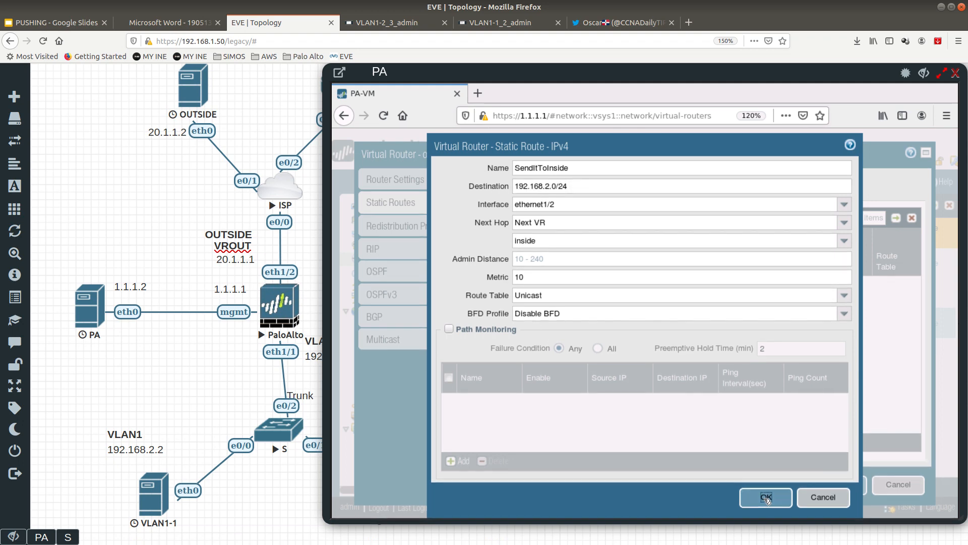
pyautogui.click(837, 488)
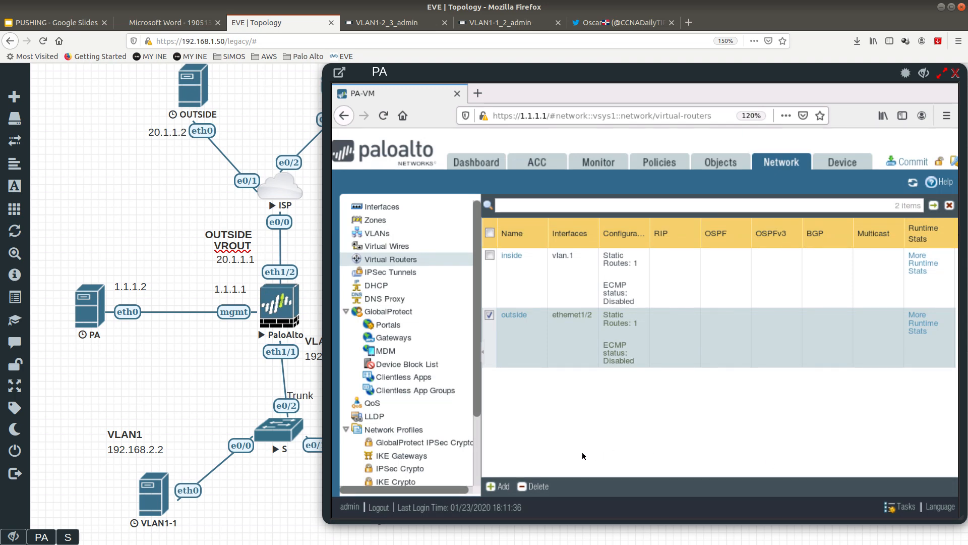
pyautogui.click(490, 317)
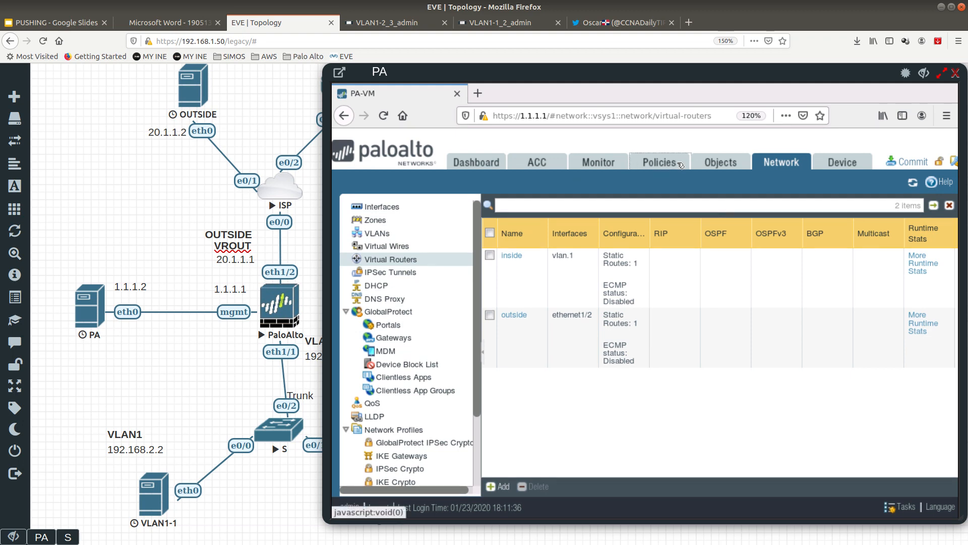
# - Examine the zones and actions of the default intrazone and interzone security policy rules, and select the interzone-default rule
pyautogui.click(637, 177)
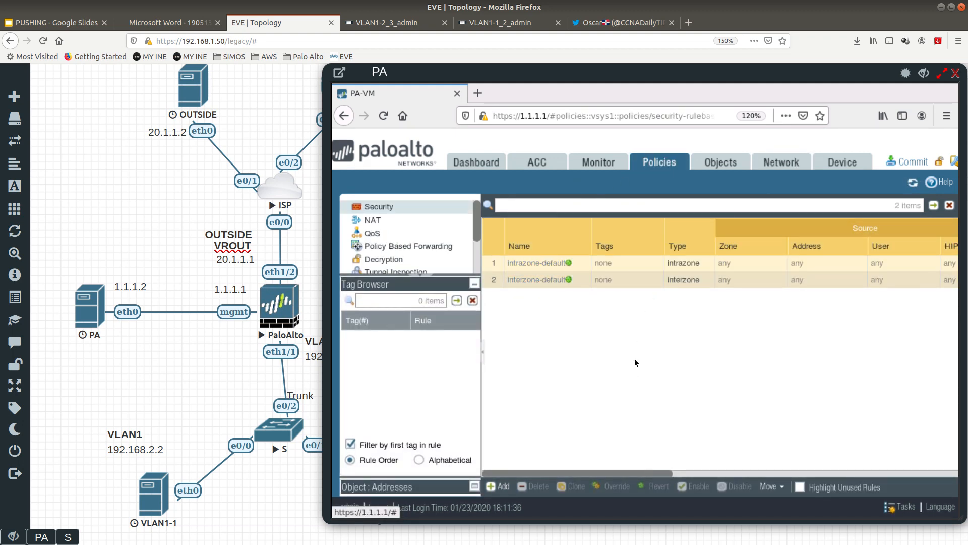
pyautogui.moveTo(612, 73); pyautogui.dragTo(526, 82)
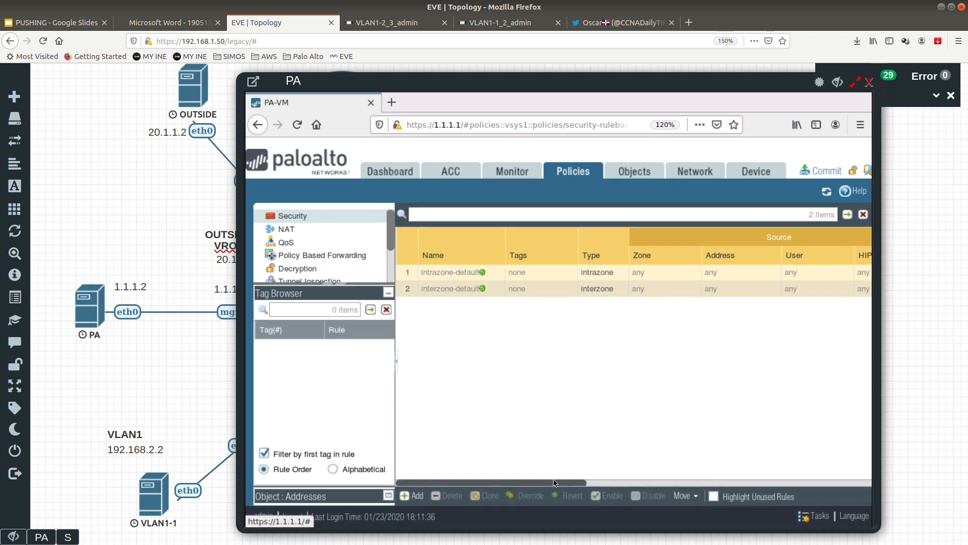
pyautogui.hscroll(10, 743, 470)
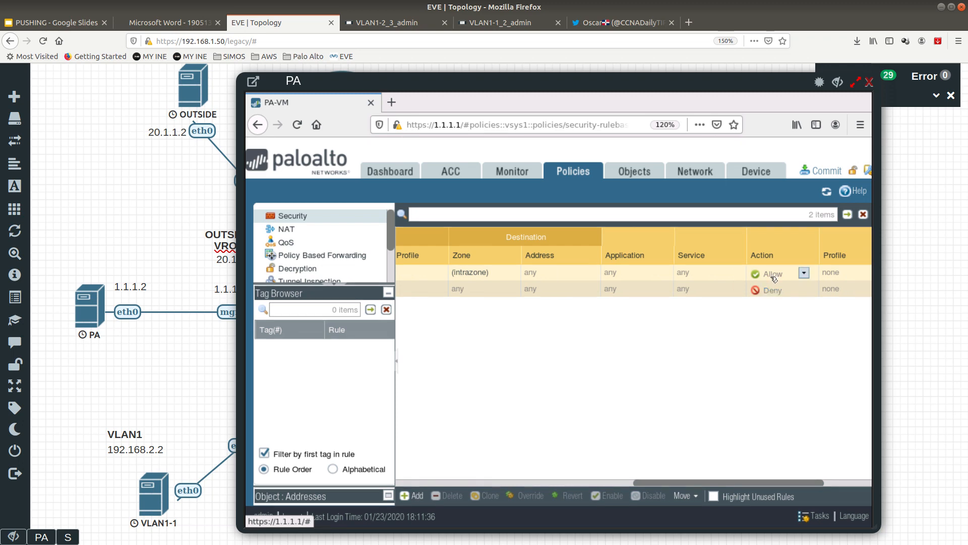
pyautogui.hscroll(-3, 512, 485)
pyautogui.hscroll(-5, 512, 490)
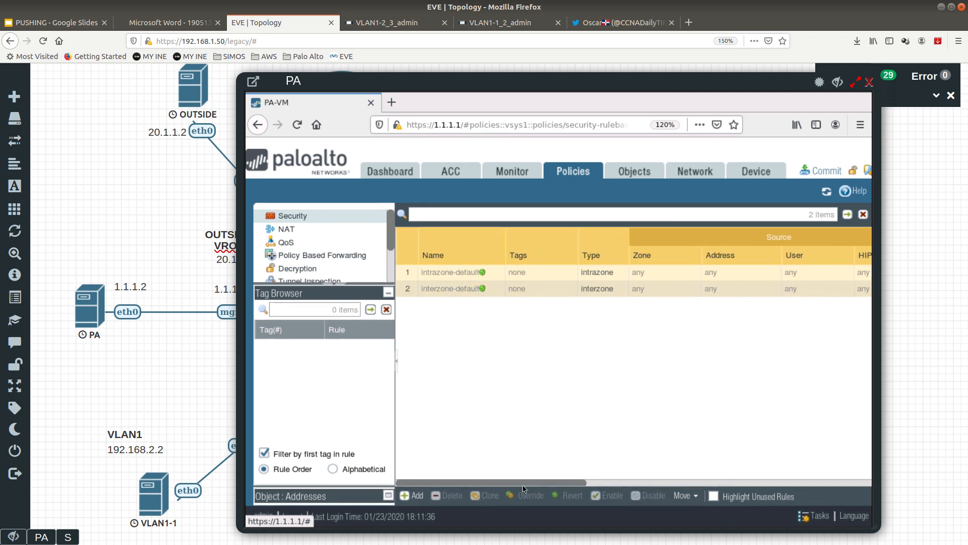
pyautogui.hscroll(5, 725, 486)
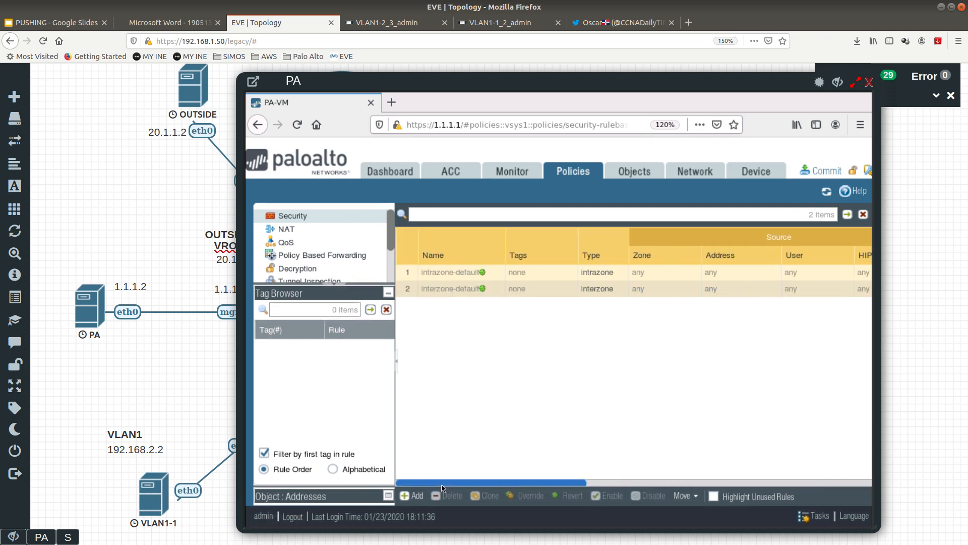
pyautogui.hscroll(-5, 418, 272)
pyautogui.click(413, 288)
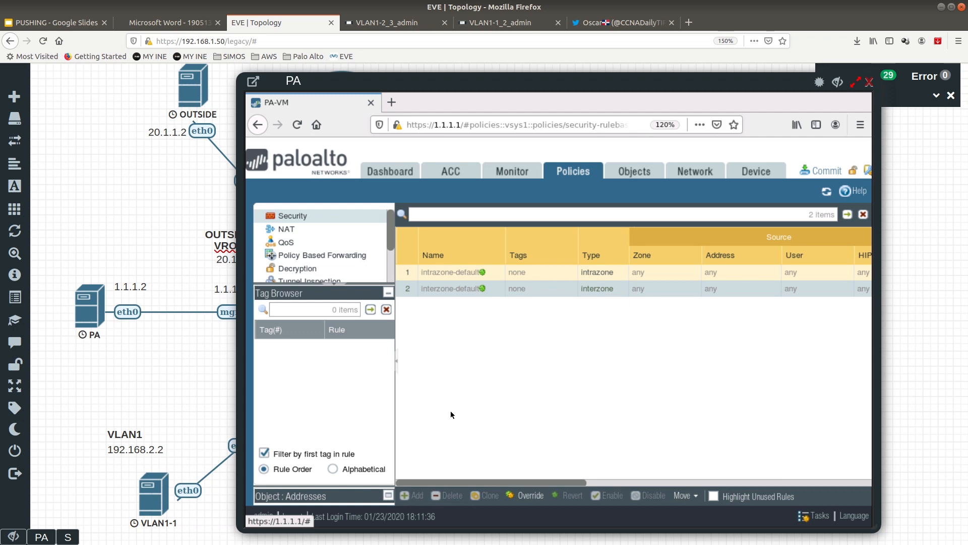
# - Add a new security policy rule named in-to-out
pyautogui.click(411, 278)
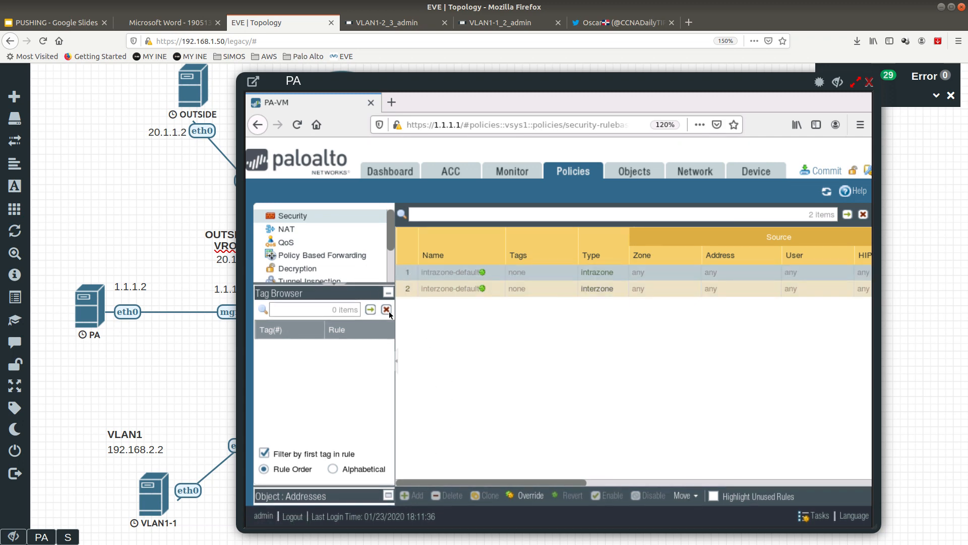
pyautogui.click(287, 241)
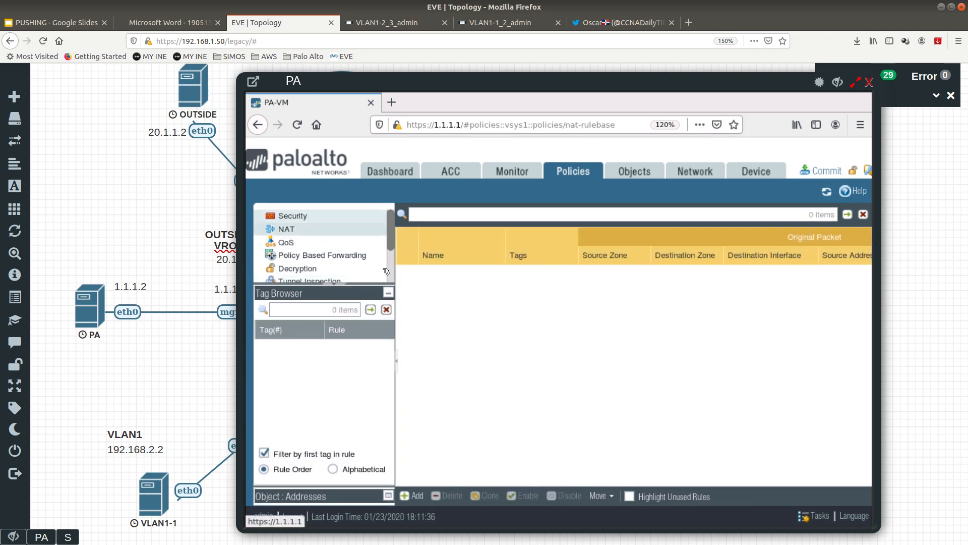
pyautogui.click(293, 218)
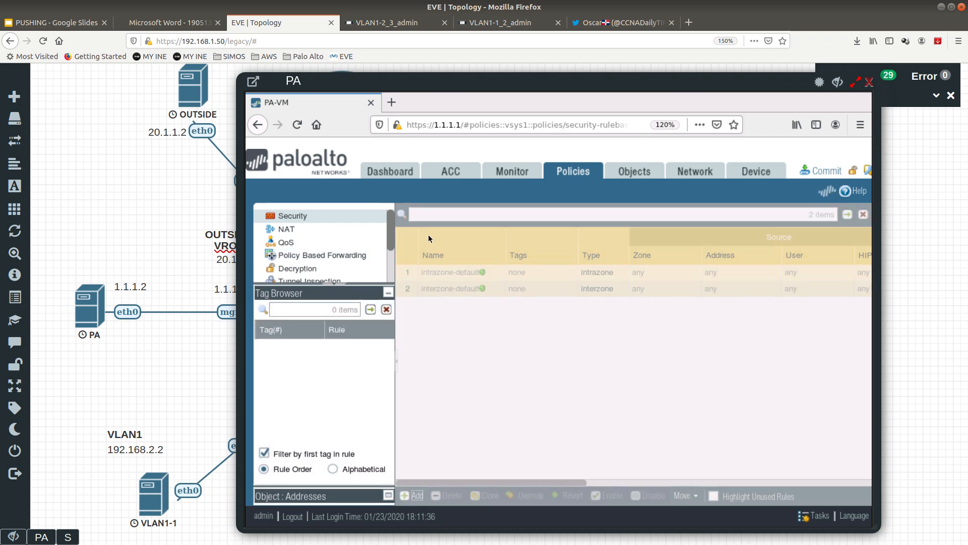
pyautogui.write('in')
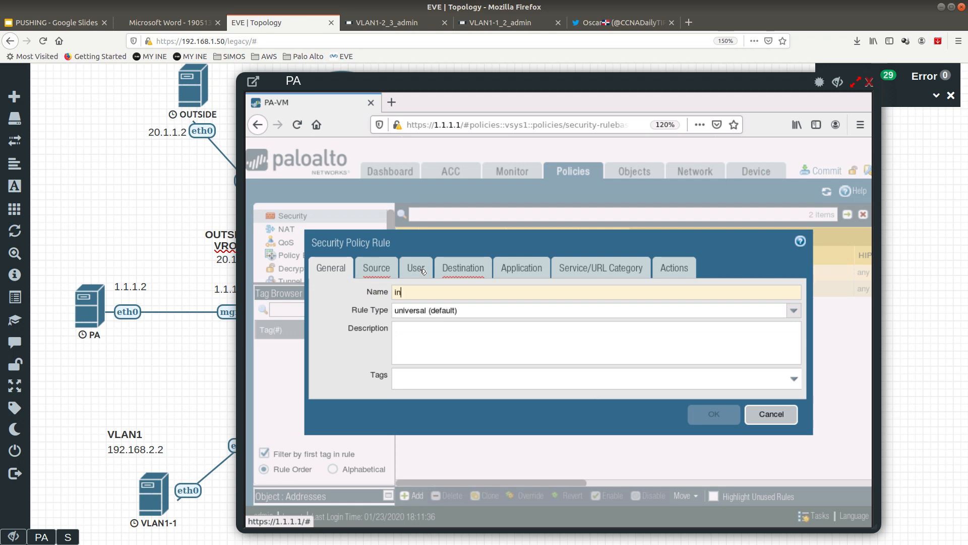
pyautogui.write('0')
pyautogui.press('BackSpace')
pyautogui.write('-')
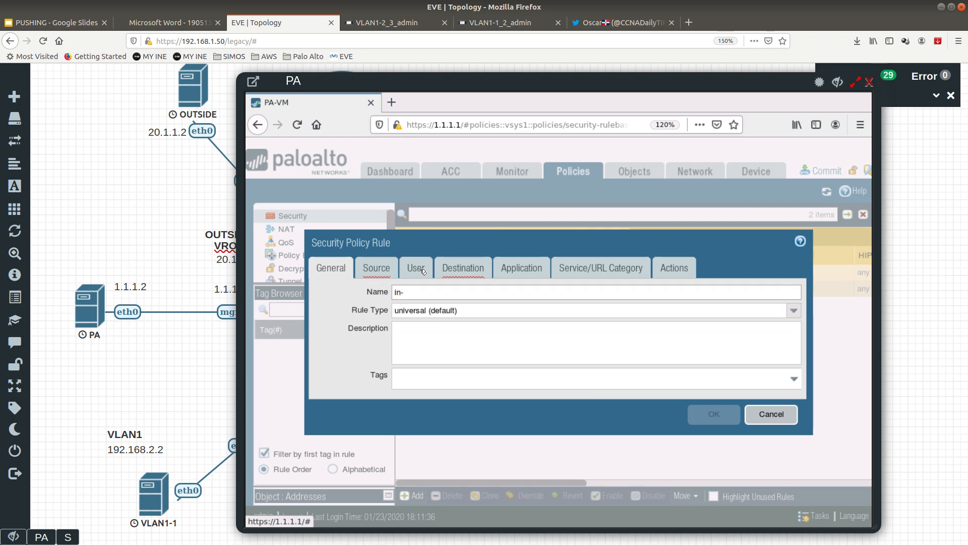
pyautogui.write('to-out')
# - Set the rule's source zone to inside and its destination zone to outside
pyautogui.click(388, 273)
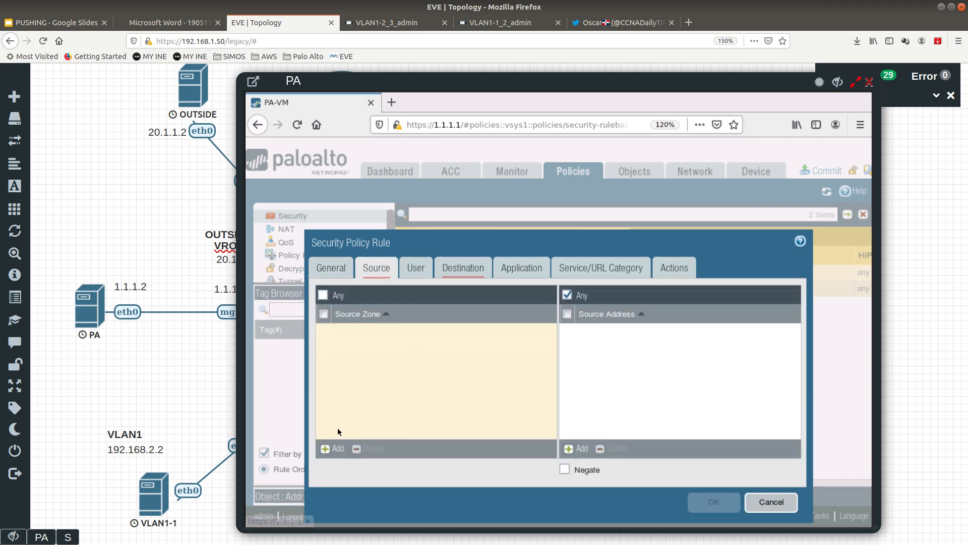
pyautogui.click(342, 448)
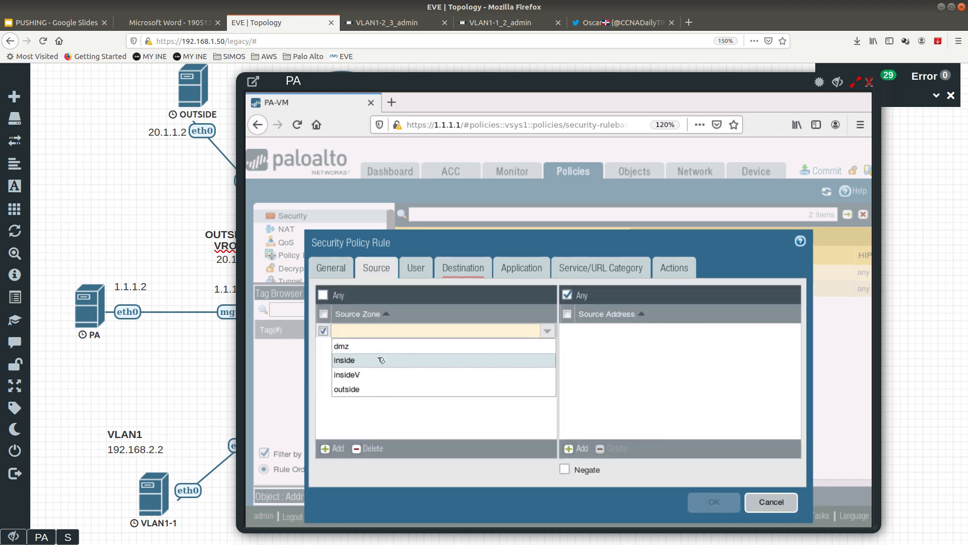
pyautogui.click(381, 359)
pyautogui.click(414, 401)
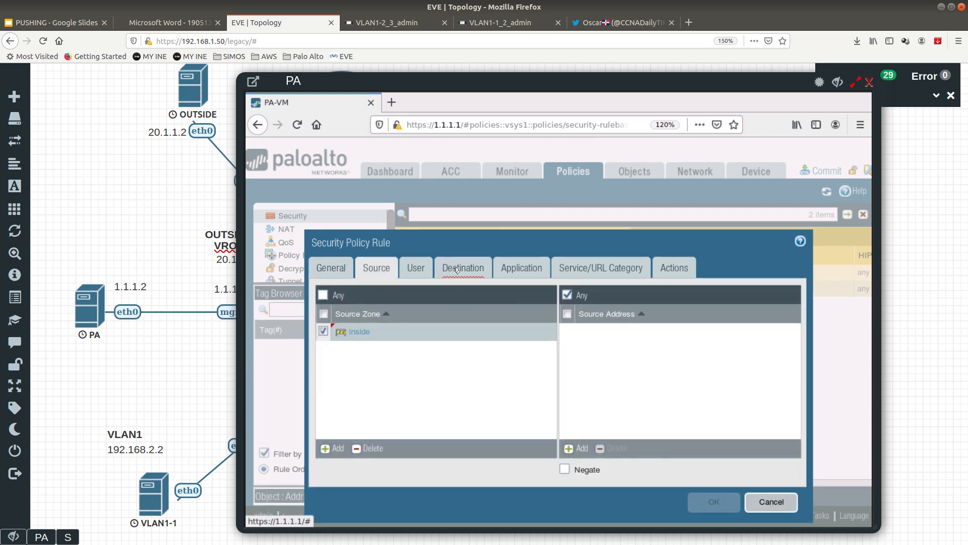
pyautogui.click(463, 268)
pyautogui.click(333, 449)
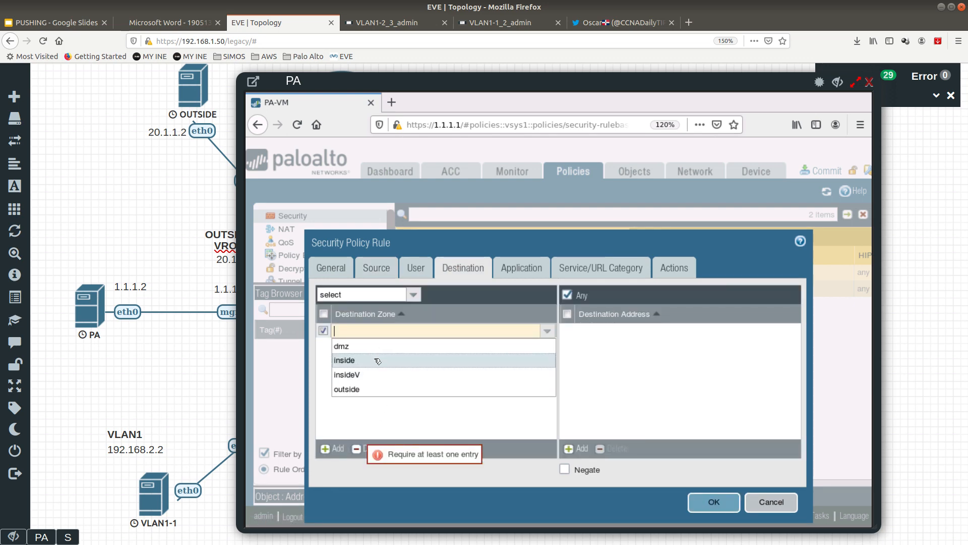
pyautogui.click(377, 388)
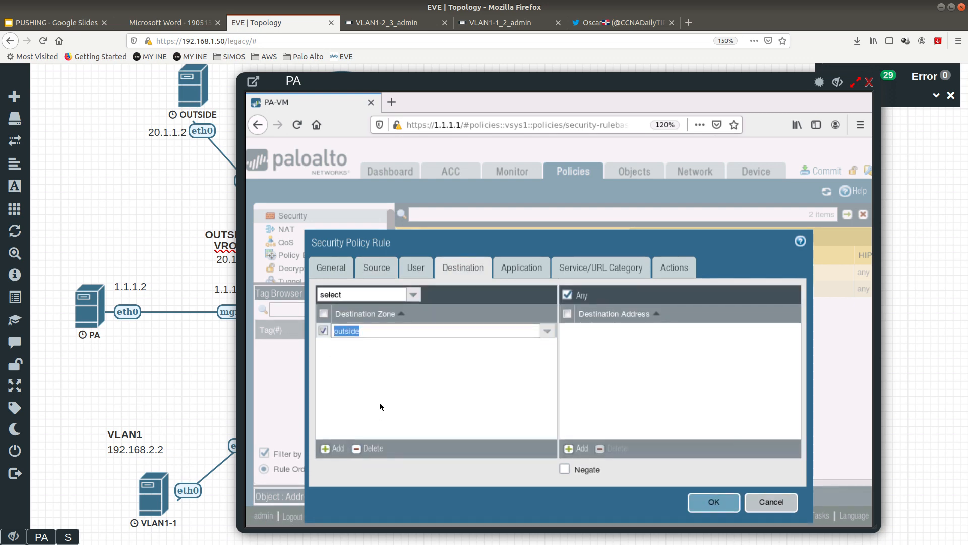
pyautogui.click(381, 406)
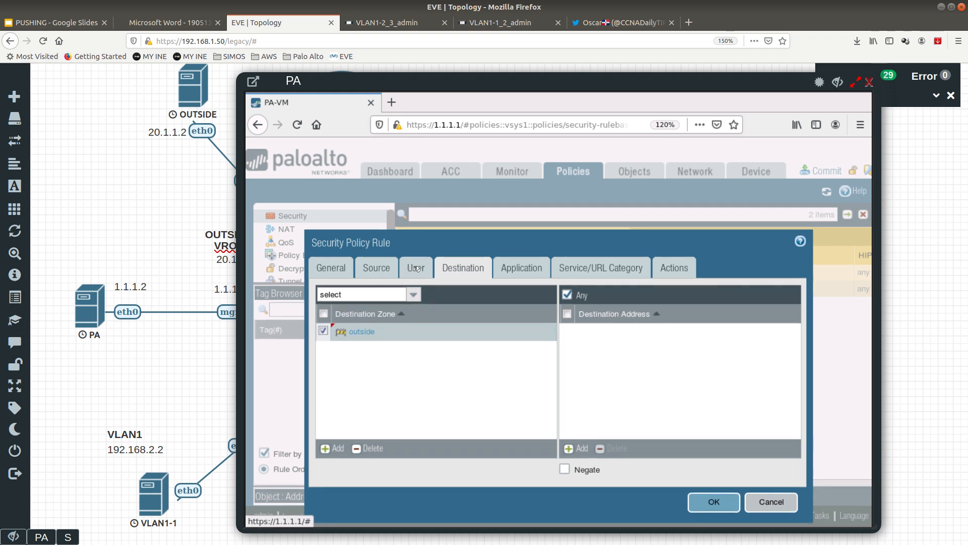
# - Review the in-to-out rule's source, destination, application, service and action settings against the network topology
pyautogui.click(373, 277)
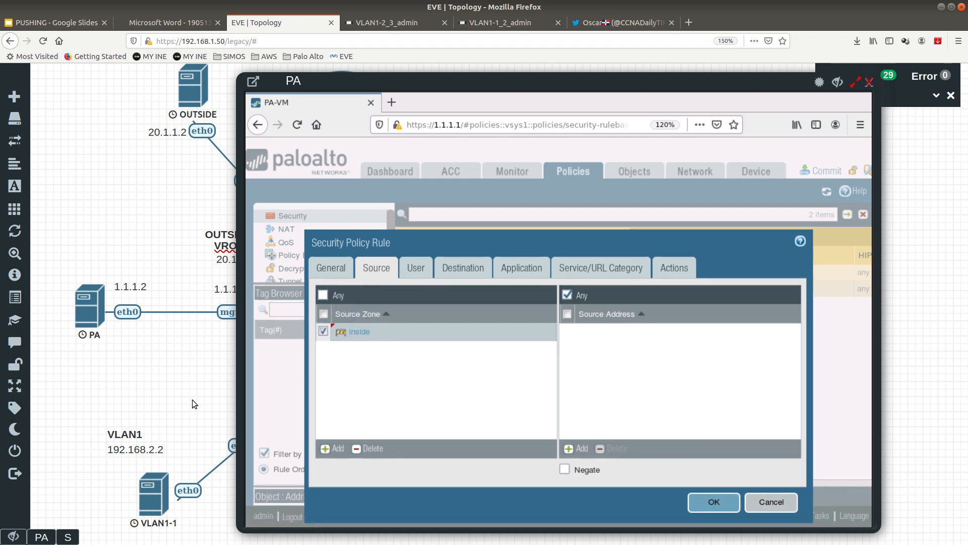
pyautogui.click(462, 270)
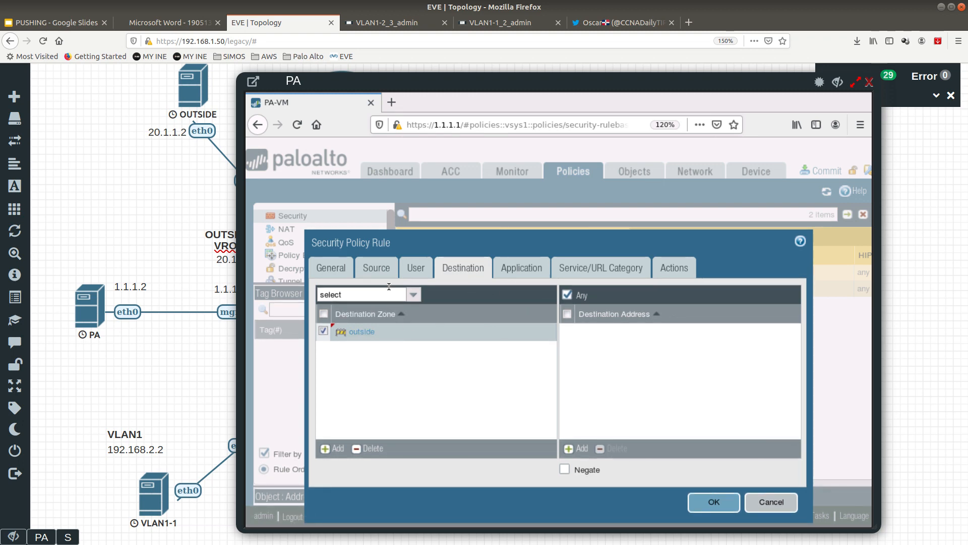
pyautogui.click(505, 269)
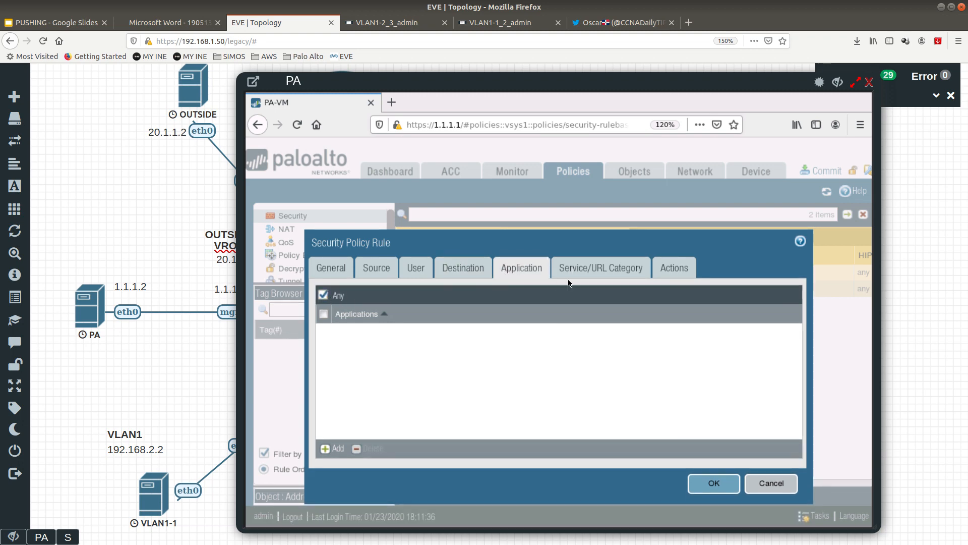
pyautogui.click(580, 268)
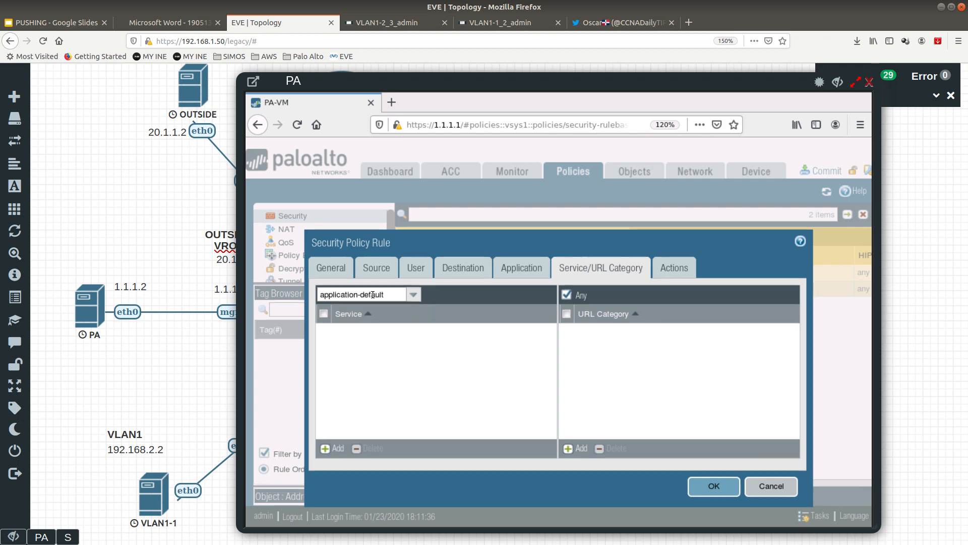
pyautogui.click(673, 268)
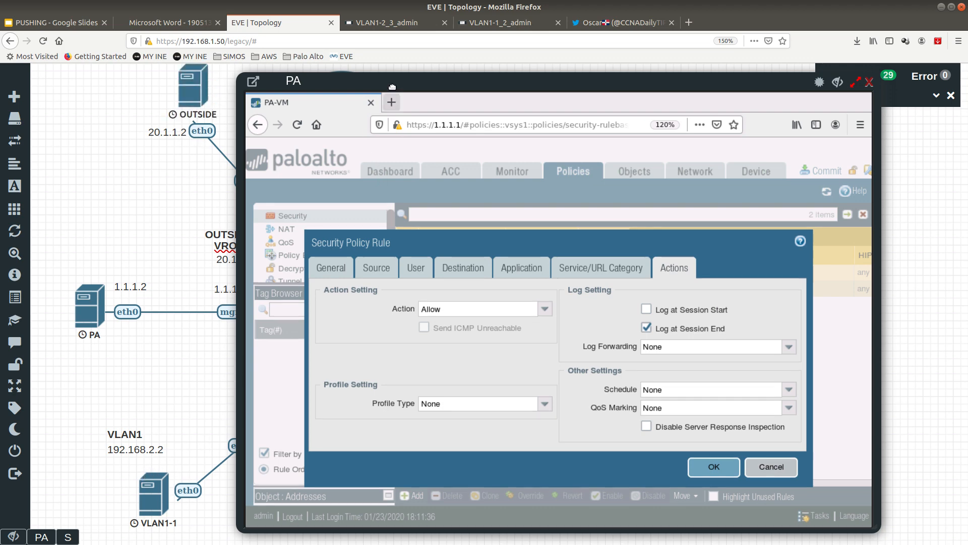
pyautogui.moveTo(413, 77); pyautogui.dragTo(501, 68)
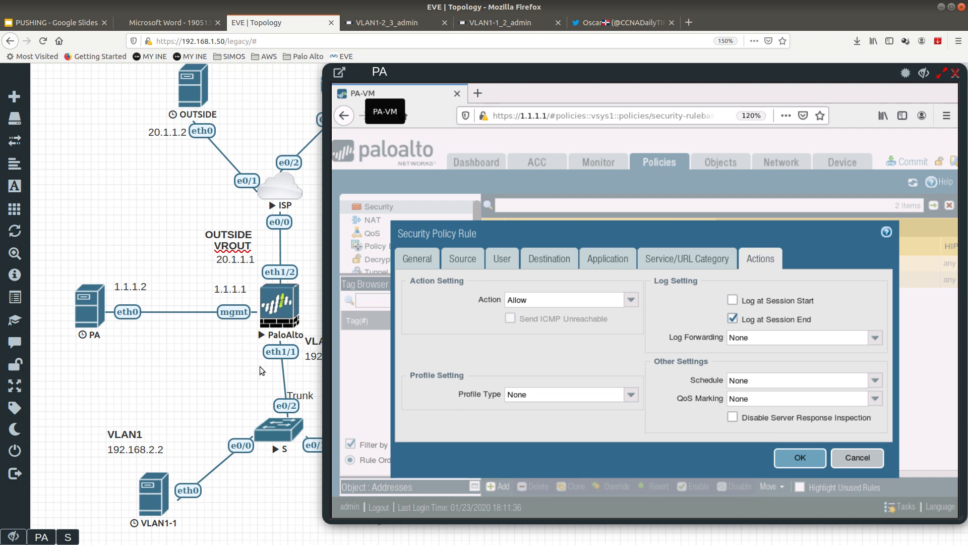
pyautogui.click(461, 258)
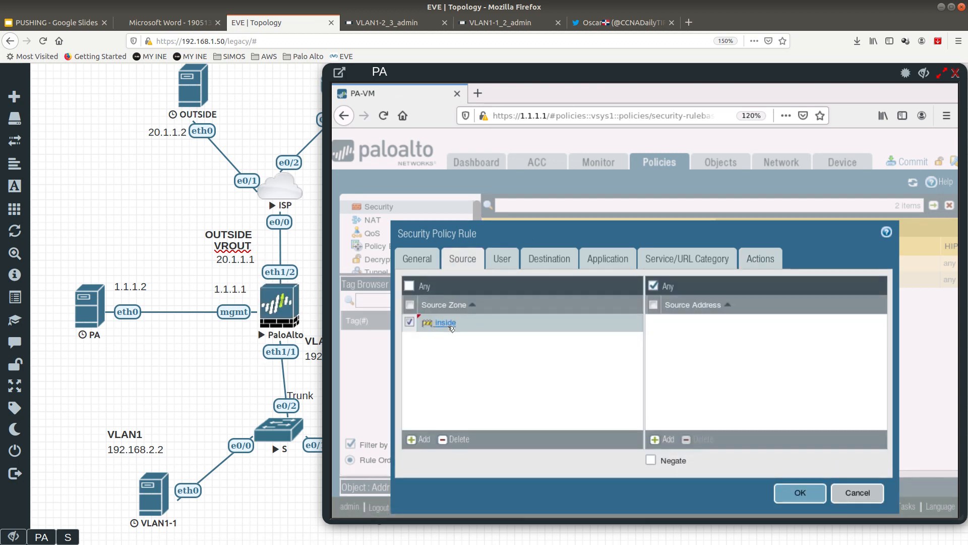
pyautogui.click(552, 258)
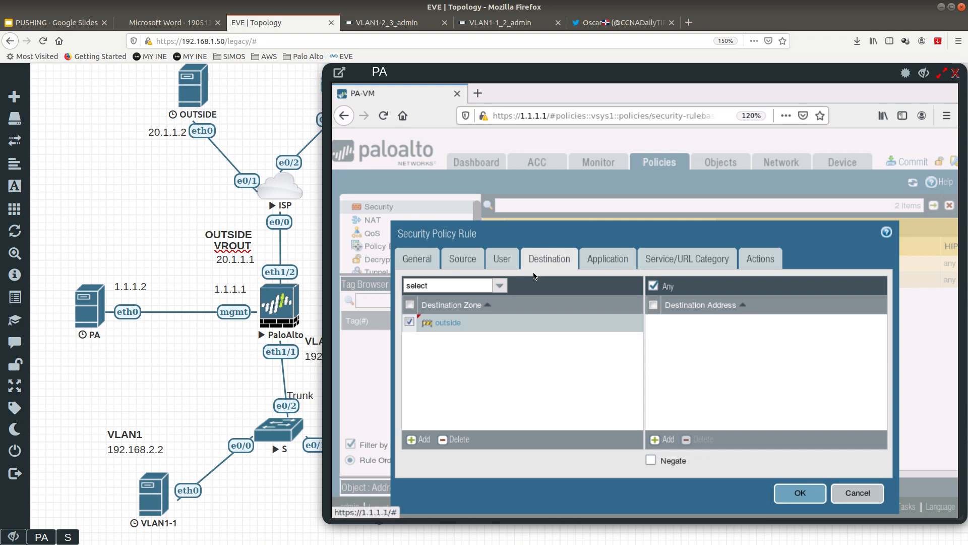
pyautogui.click(476, 259)
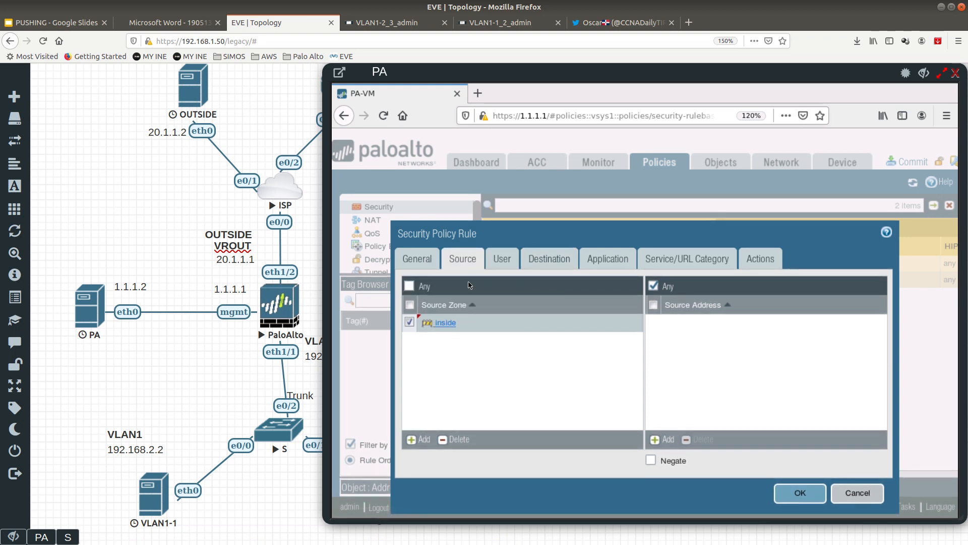
pyautogui.click(534, 263)
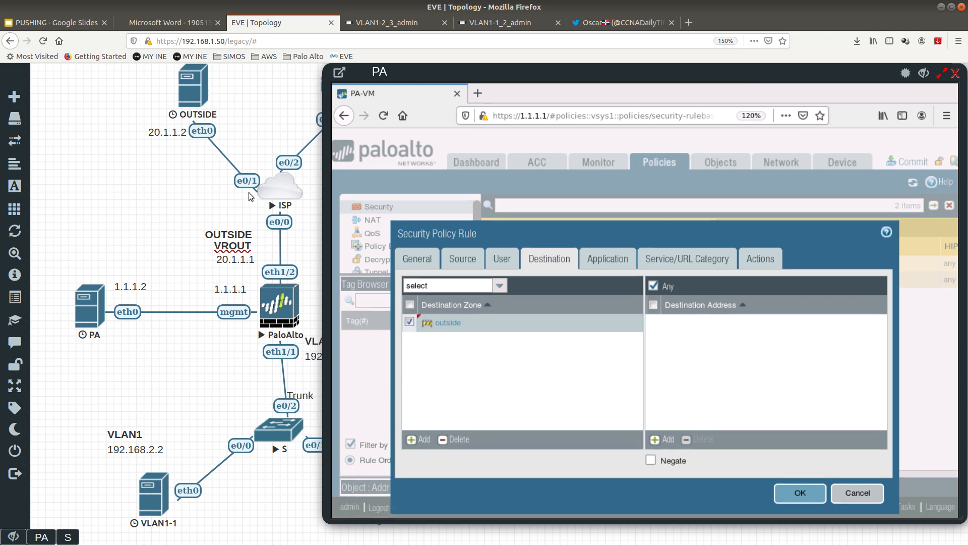
pyautogui.click(771, 261)
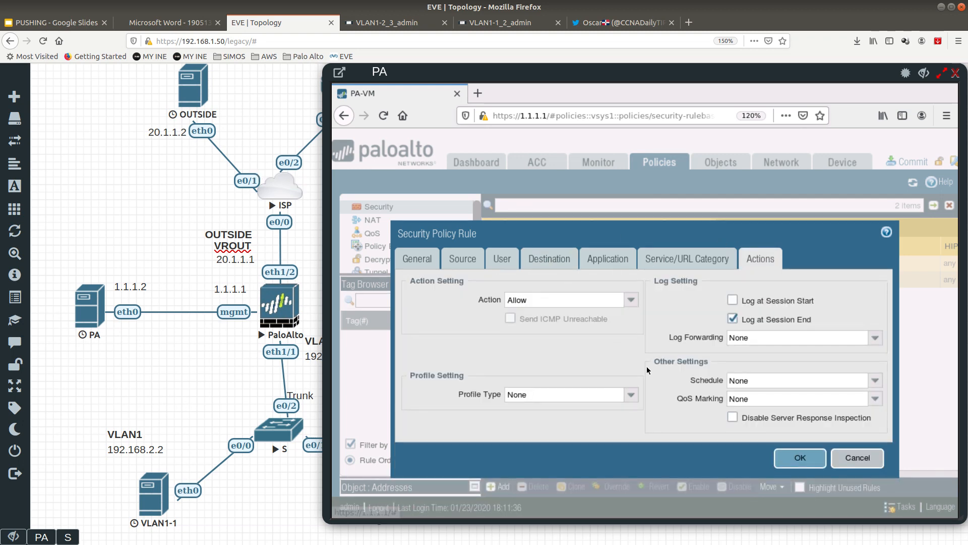
# - Save the in-to-out rule, commit the firewall configuration, and close the commit status
pyautogui.click(809, 460)
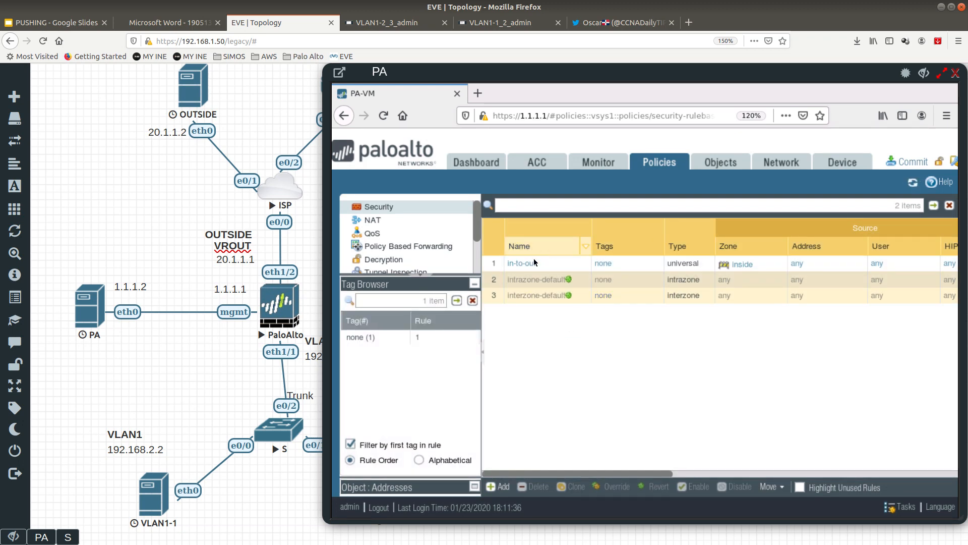
pyautogui.click(908, 161)
pyautogui.click(773, 488)
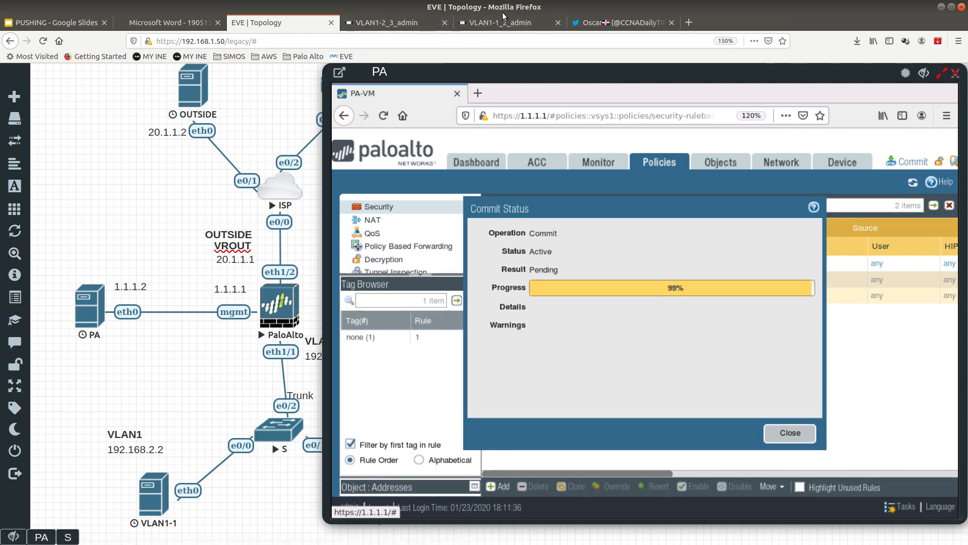
pyautogui.click(508, 24)
pyautogui.moveTo(508, 24); pyautogui.dragTo(395, 23)
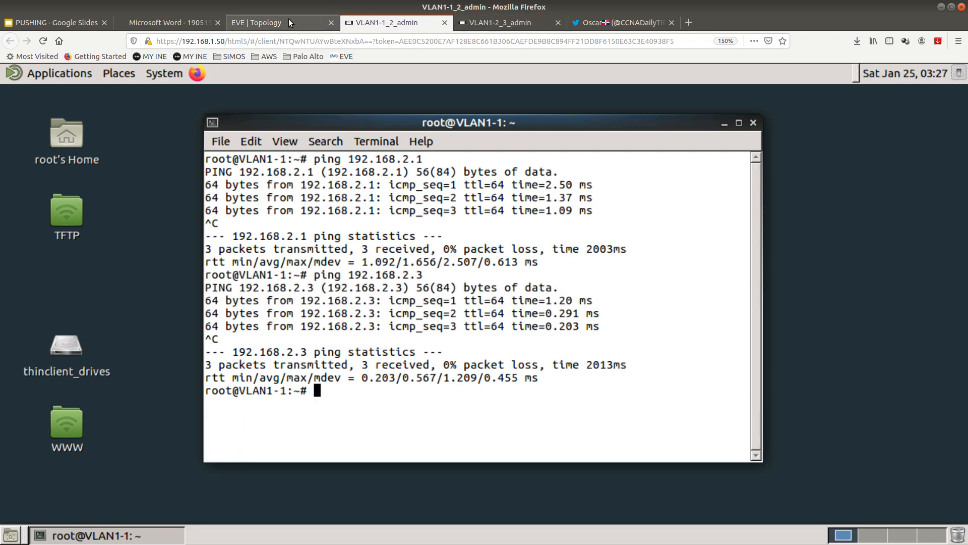
pyautogui.click(288, 20)
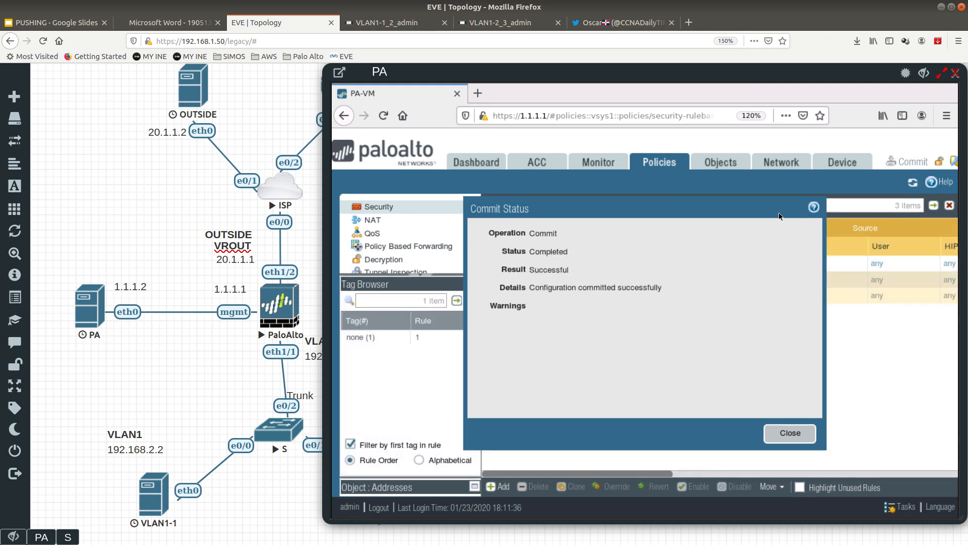
pyautogui.click(790, 433)
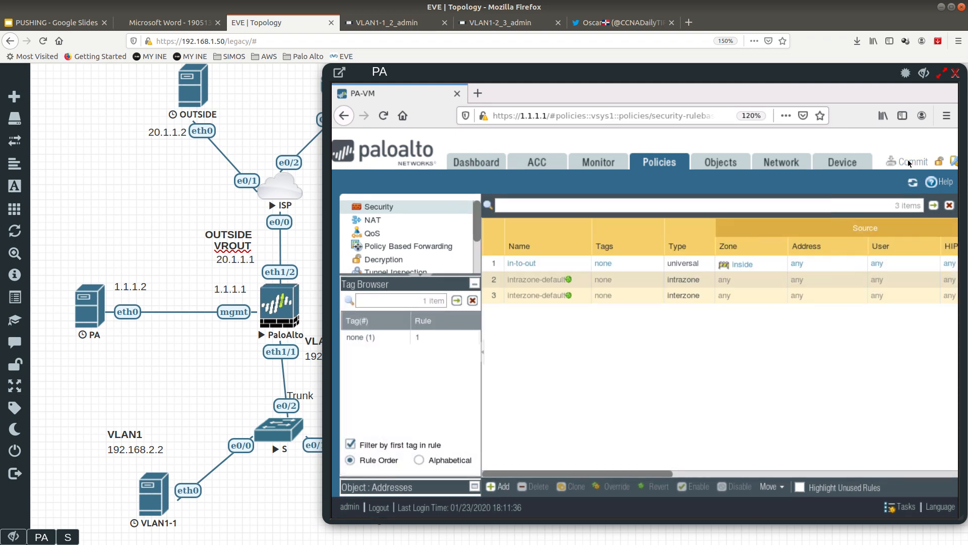
# - Ping R9 at 20.1.1.3 from the VLAN1-1 host's terminal, stop the ping, and highlight the reply lines
pyautogui.click(925, 75)
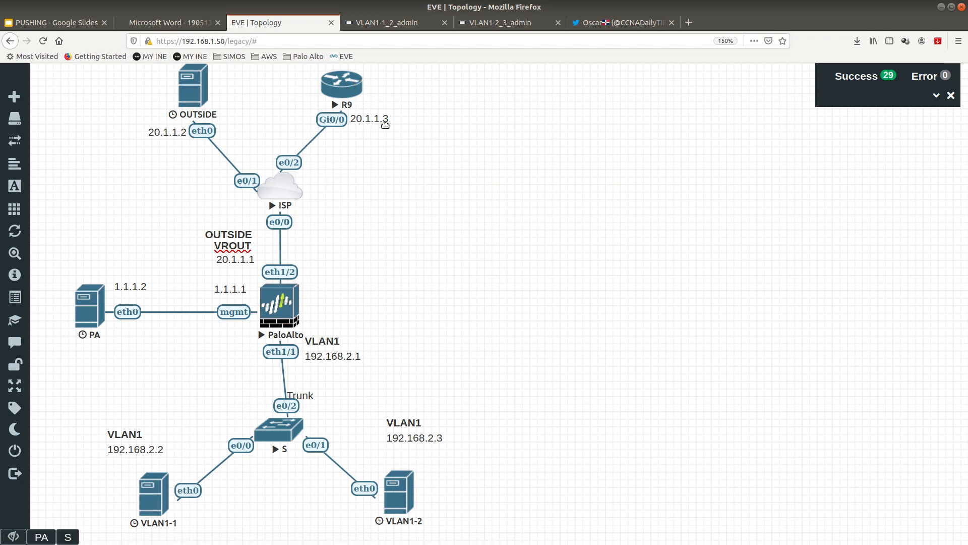
pyautogui.click(387, 23)
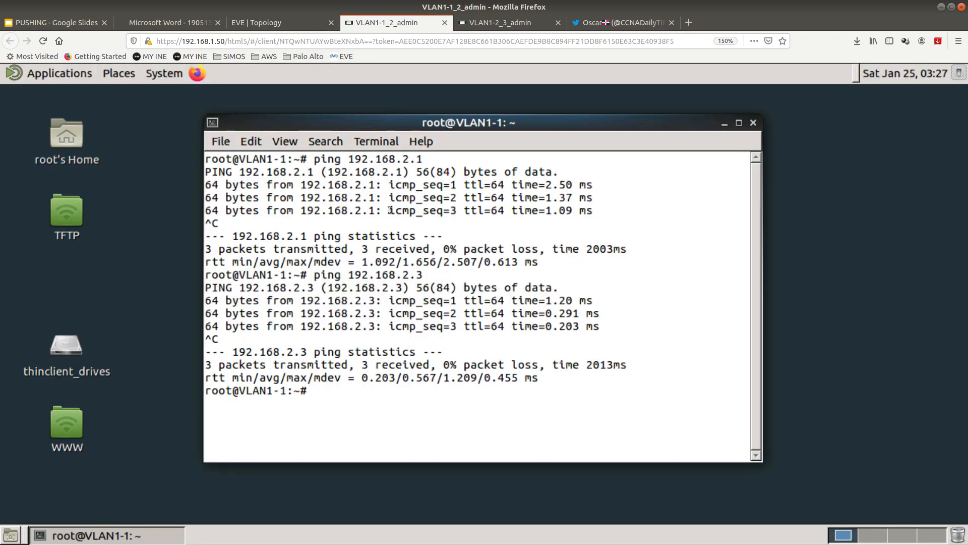
pyautogui.write('ping 20.1.1.3')
pyautogui.press('Return')
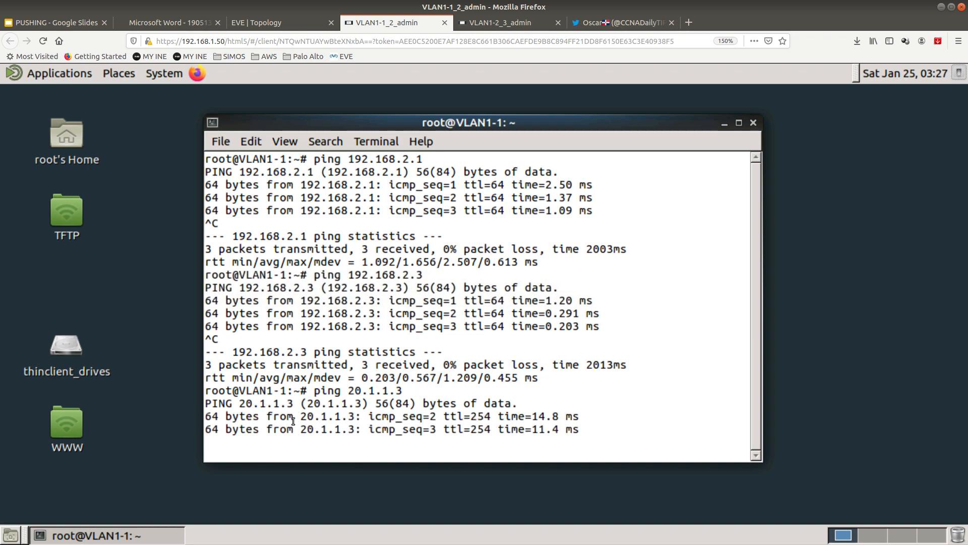
pyautogui.moveTo(206, 415); pyautogui.dragTo(592, 447)
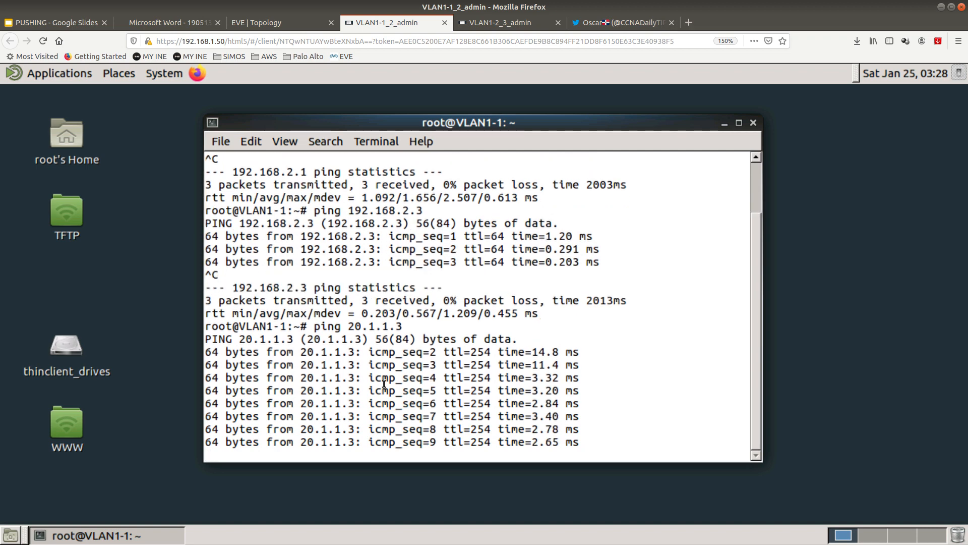
pyautogui.hotkey('ctrl', 'c')
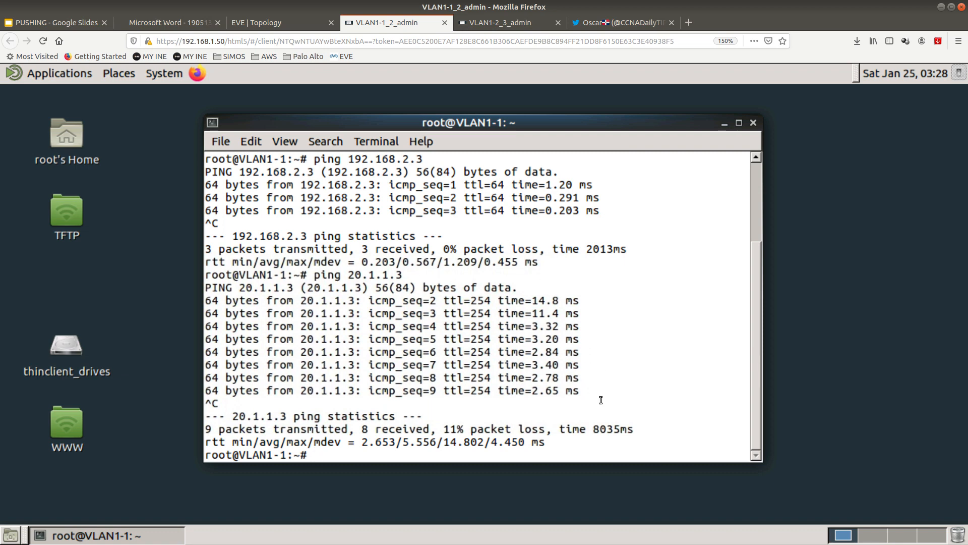
pyautogui.moveTo(601, 406); pyautogui.dragTo(175, 296)
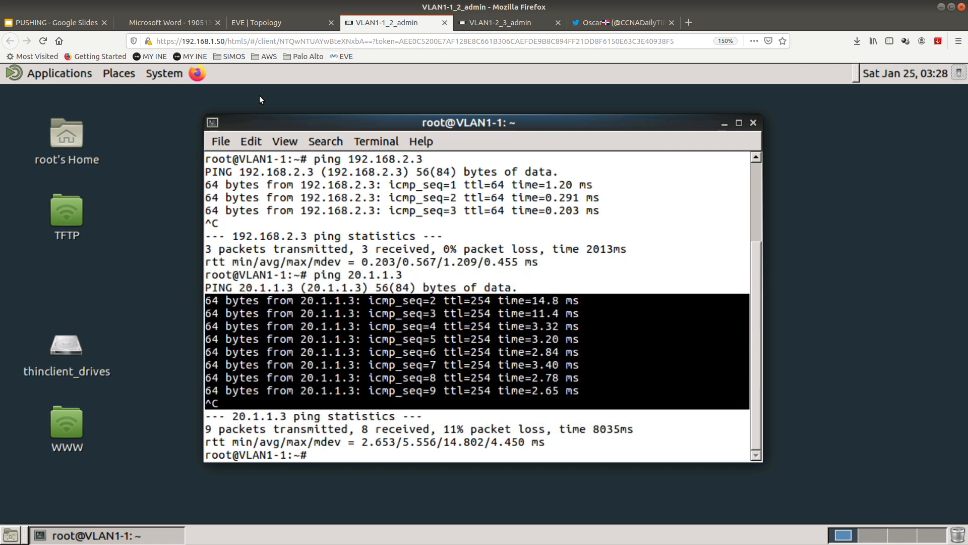
# - Return to the EVE topology, open the R9 router's console, and wake it to its command prompt
pyautogui.click(285, 25)
pyautogui.click(352, 91)
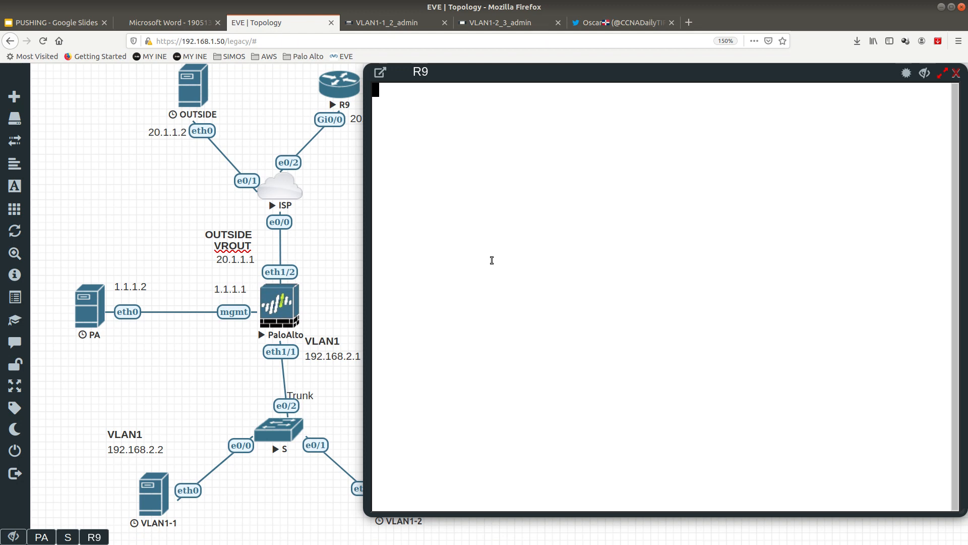
pyautogui.press('Return')
pyautogui.press('Return')
pyautogui.press('Return')
pyautogui.press('Return')
pyautogui.press('Return')
pyautogui.press('Return')
pyautogui.press('Return')
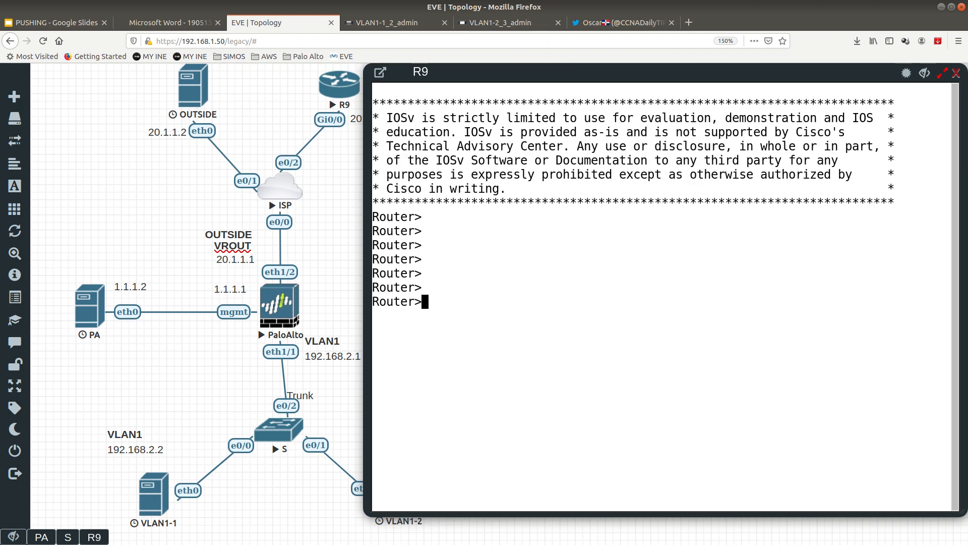
# - Enter privileged mode on R9 and try to find an ICMP option directly under the debug command
pyautogui.write('en')
pyautogui.press('Return')
pyautogui.write('debu')
pyautogui.press('Tab')
pyautogui.write('ic')
pyautogui.press('Tab')
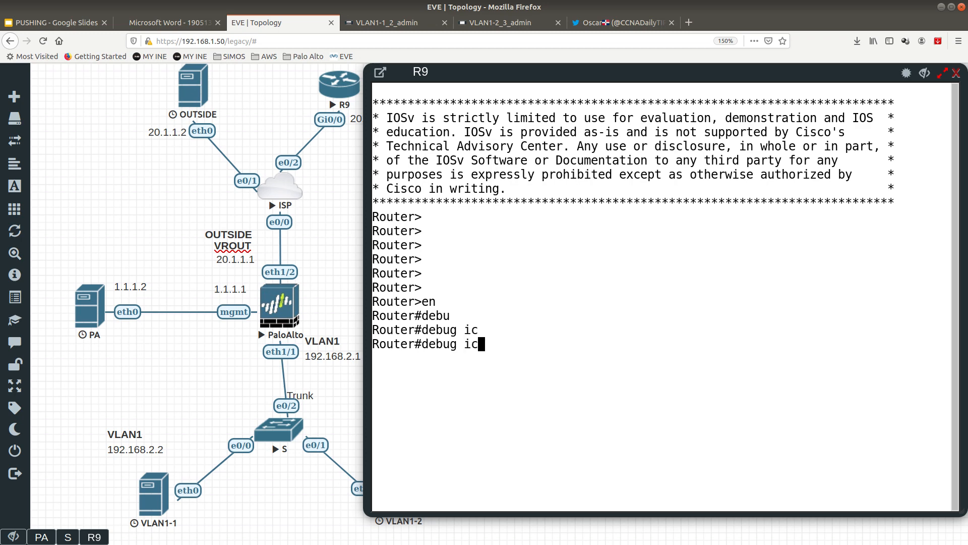
pyautogui.write('m')
pyautogui.press('Tab')
pyautogui.write('?')
pyautogui.press('BackSpace')
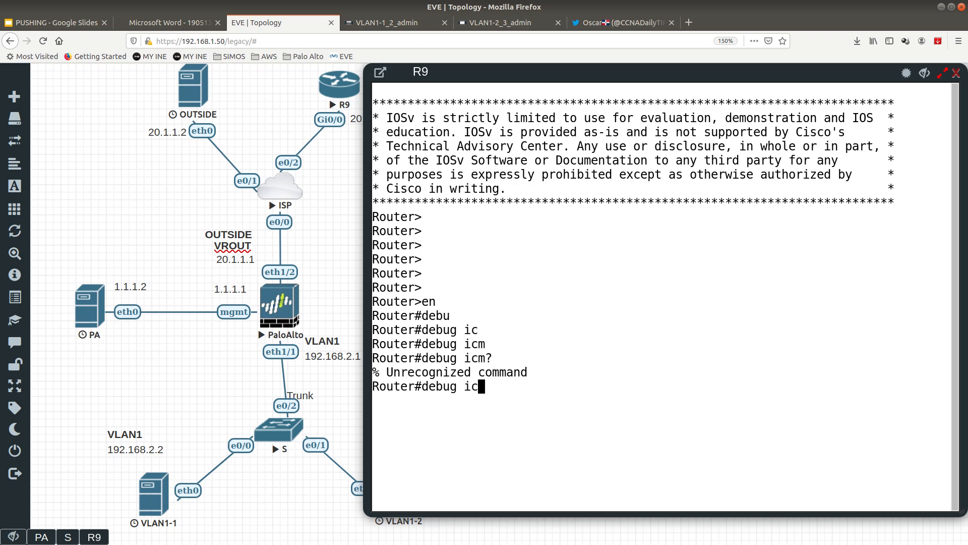
# - Turn on ICMP packet debugging on R9 with debug ip icmp
pyautogui.press('BackSpace')
pyautogui.write('p ic')
pyautogui.press('BackSpace')
pyautogui.press('BackSpace')
pyautogui.press('Tab')
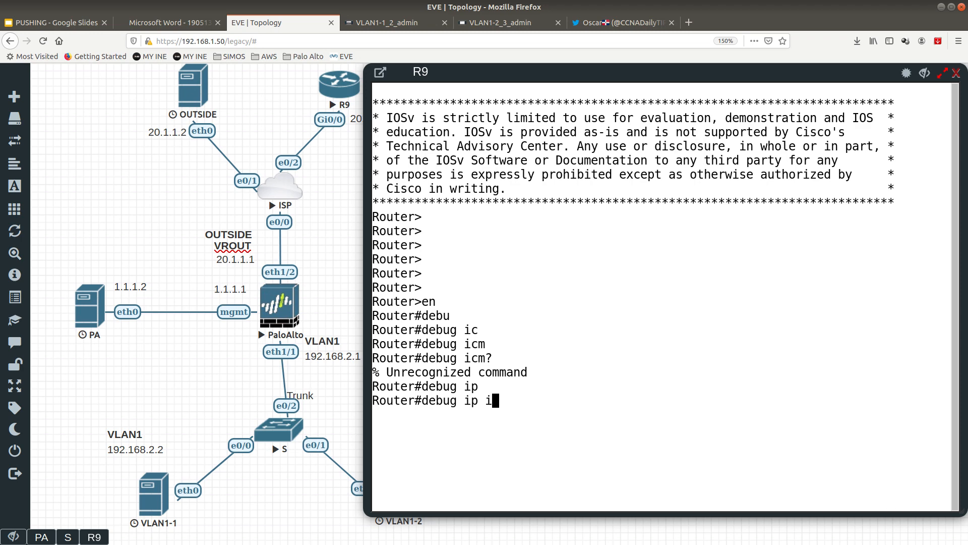
pyautogui.write('ic')
pyautogui.press('Tab')
pyautogui.press('Return')
pyautogui.press('Return')
pyautogui.press('Return')
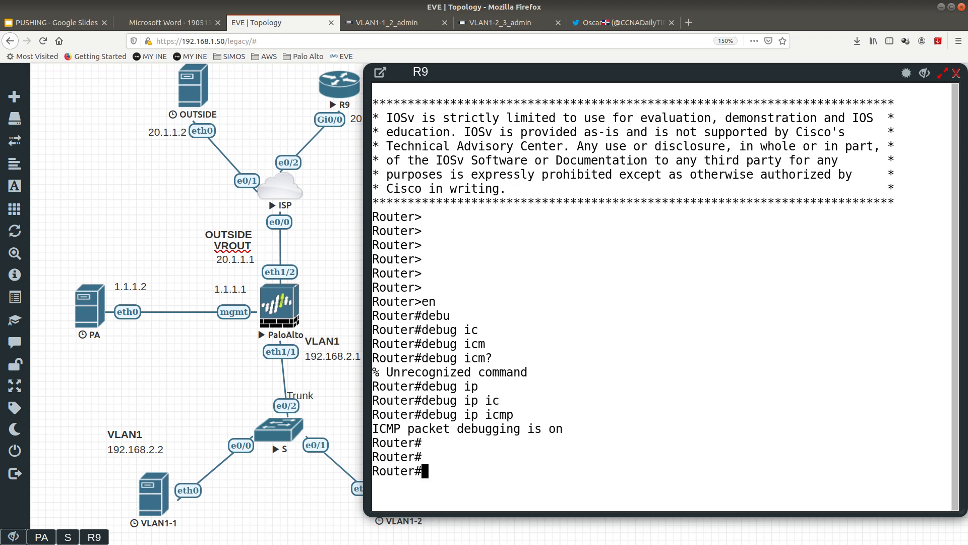
# - Start another ping to 20.1.1.3 from the VLAN1-1 host's terminal
pyautogui.click(398, 22)
pyautogui.click(392, 258)
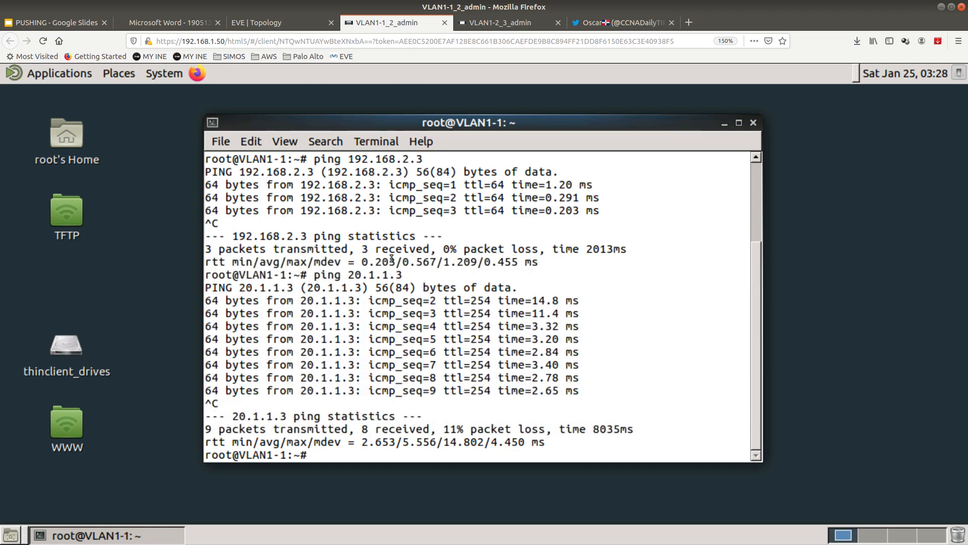
pyautogui.press('Up')
pyautogui.press('Return')
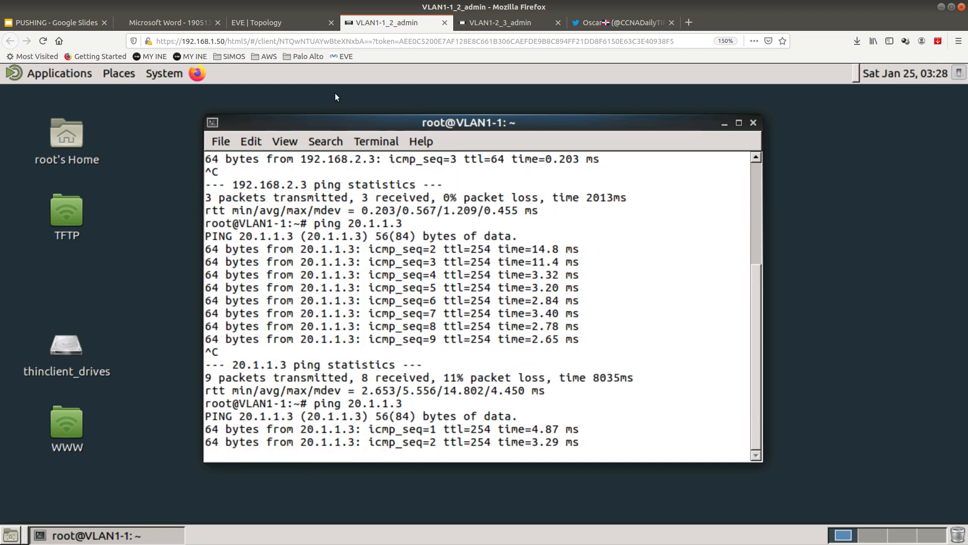
# - Return to R9's console and examine the destination address in the ICMP echo reply debug lines
pyautogui.click(303, 23)
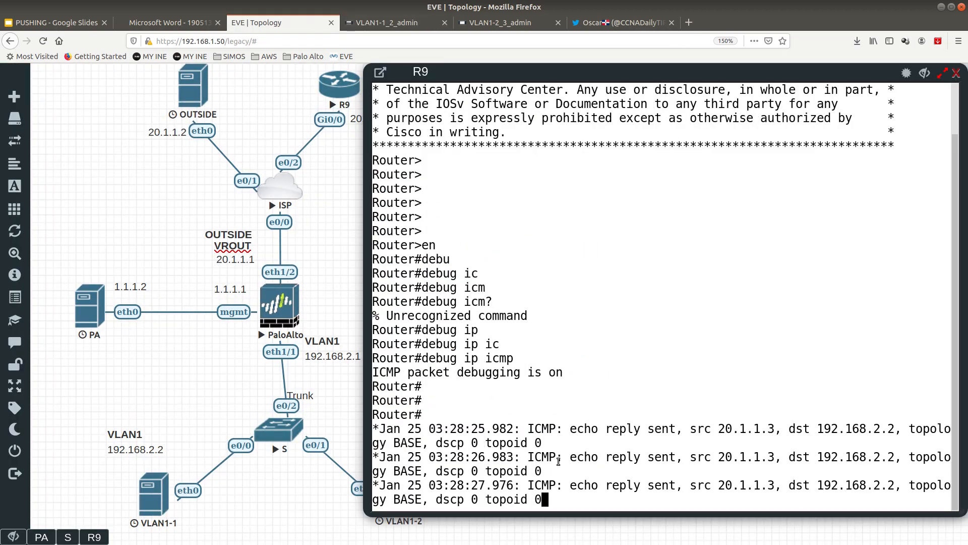
pyautogui.moveTo(580, 67); pyautogui.dragTo(460, 65)
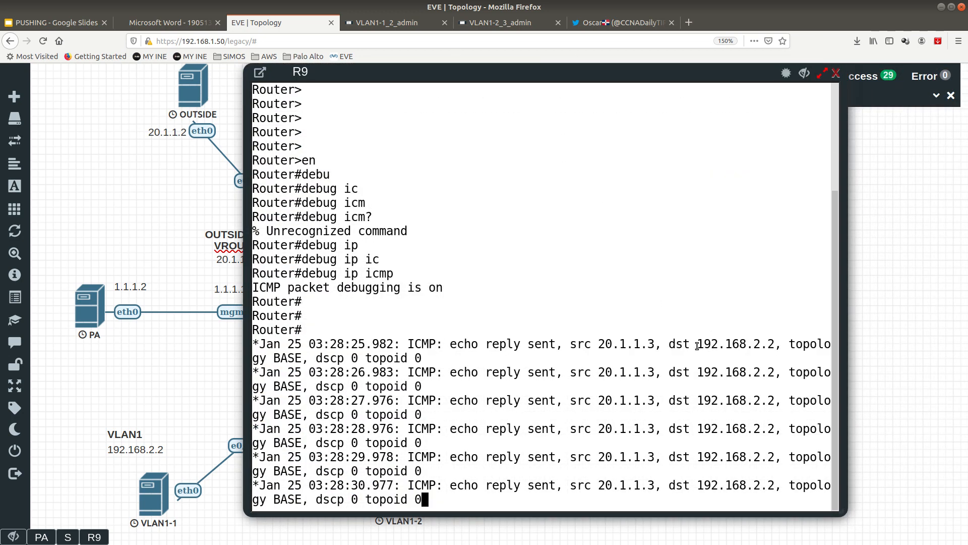
pyautogui.moveTo(700, 344); pyautogui.dragTo(770, 338)
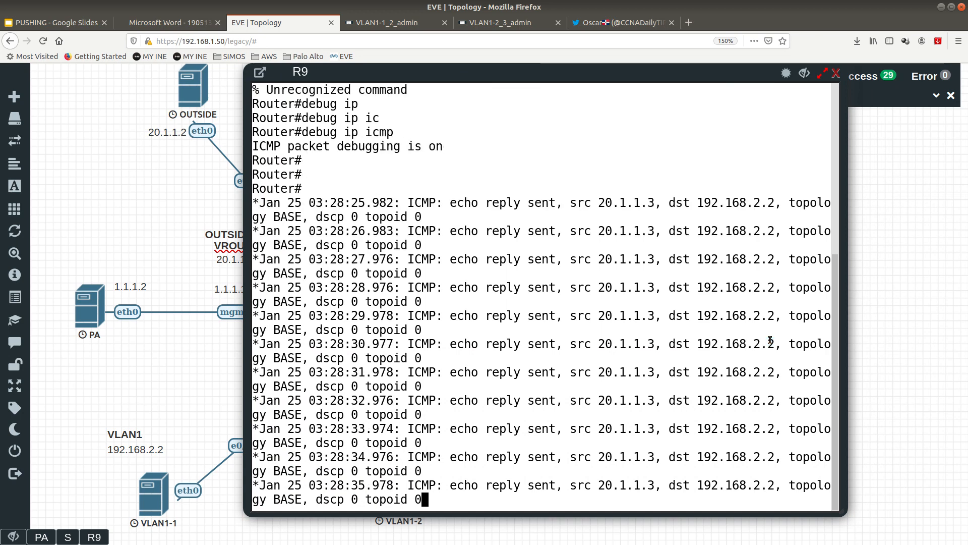
pyautogui.moveTo(698, 230); pyautogui.dragTo(772, 225)
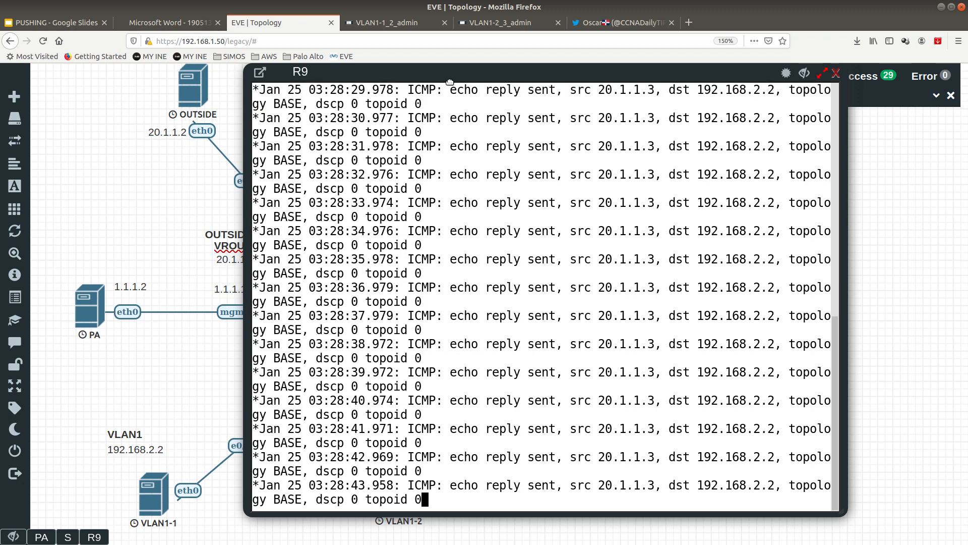
pyautogui.moveTo(456, 70); pyautogui.dragTo(578, 68)
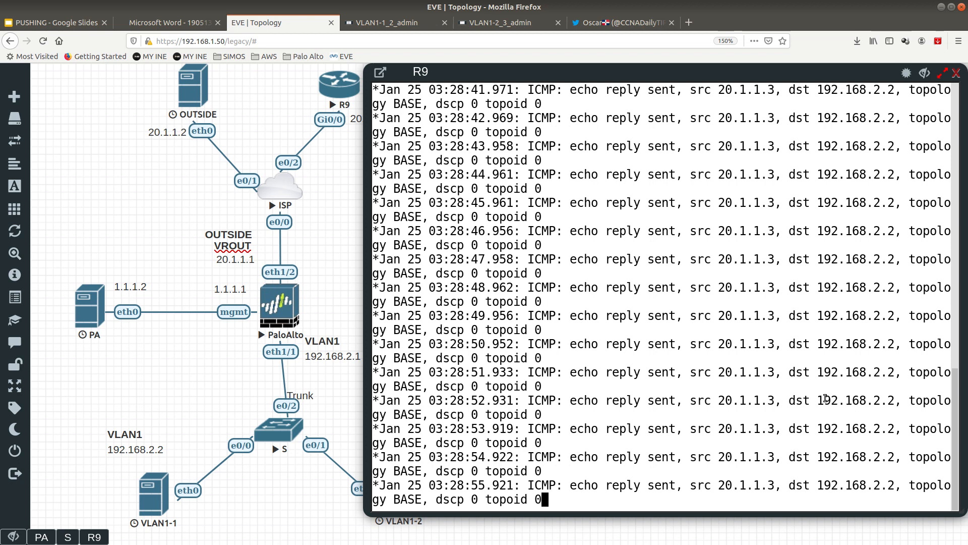
pyautogui.moveTo(818, 400); pyautogui.dragTo(891, 395)
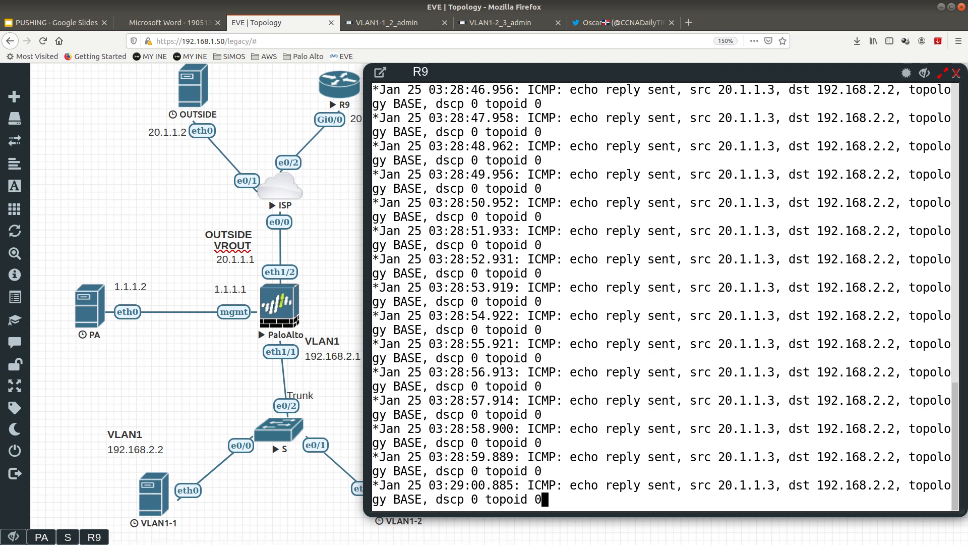
pyautogui.press('Return')
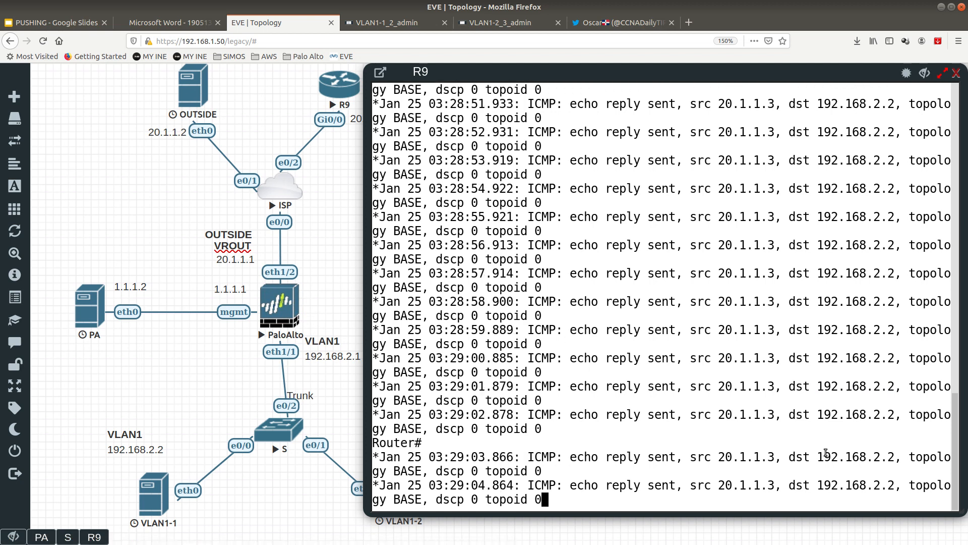
# - Stop the ping on VLAN1-1 and highlight the destination address in R9's ICMP debug output
pyautogui.click(399, 22)
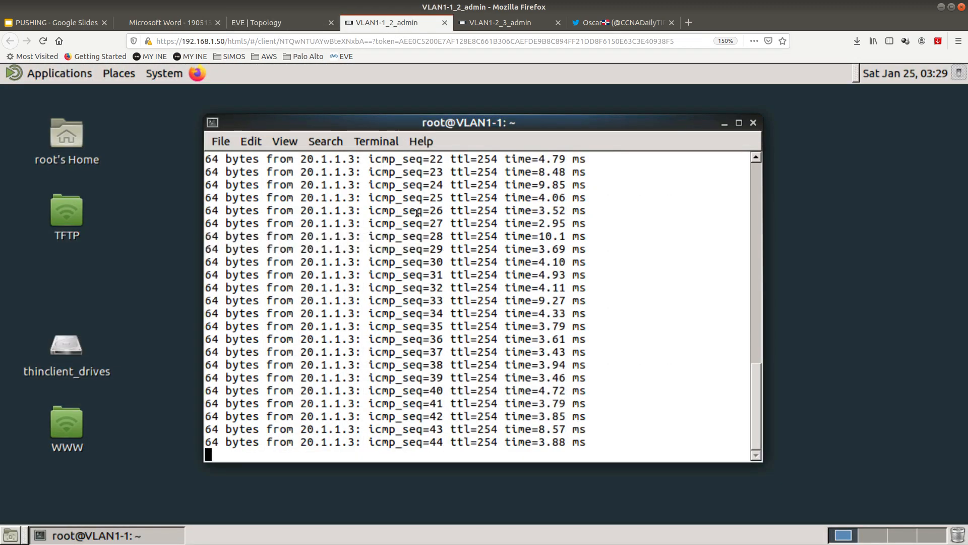
pyautogui.hotkey('ctrl', 'c')
pyautogui.click(281, 23)
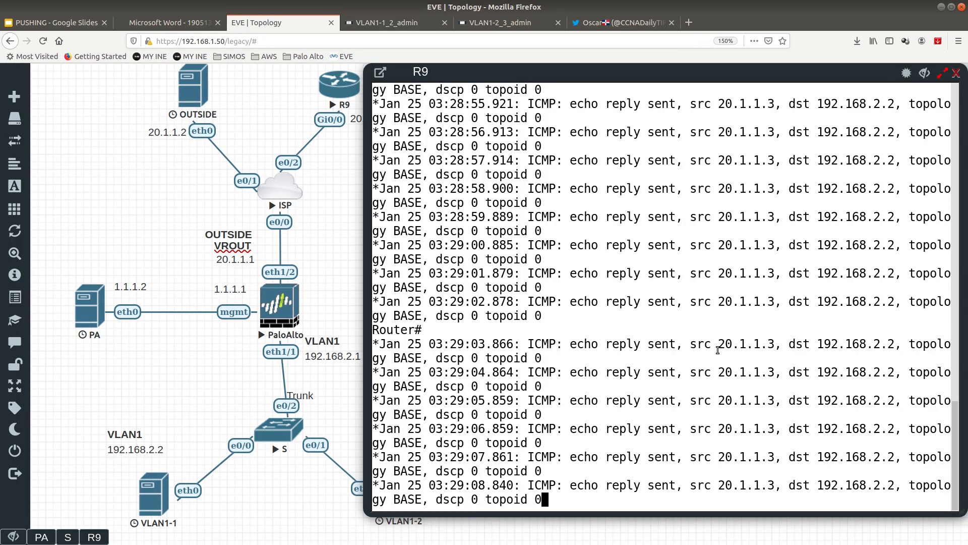
pyautogui.moveTo(817, 343); pyautogui.dragTo(892, 342)
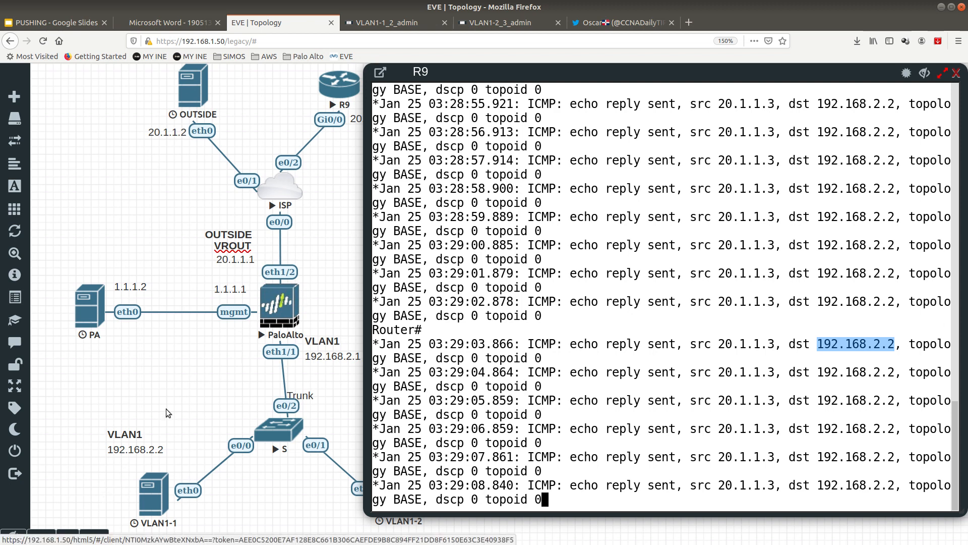
# - Add a NAT policy rule named Source-NAT on the firewall, review the NAT type choices and keep ipv4
pyautogui.click(42, 536)
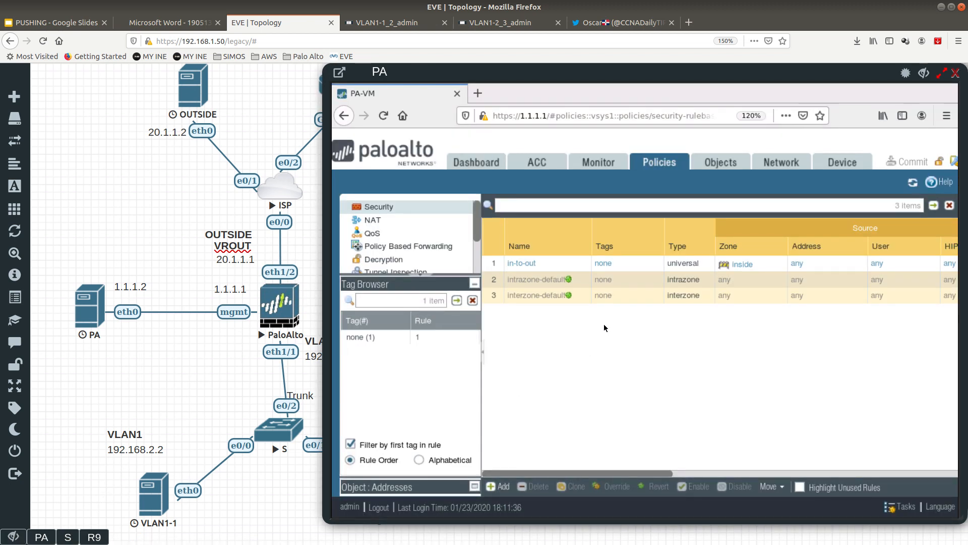
pyautogui.click(436, 220)
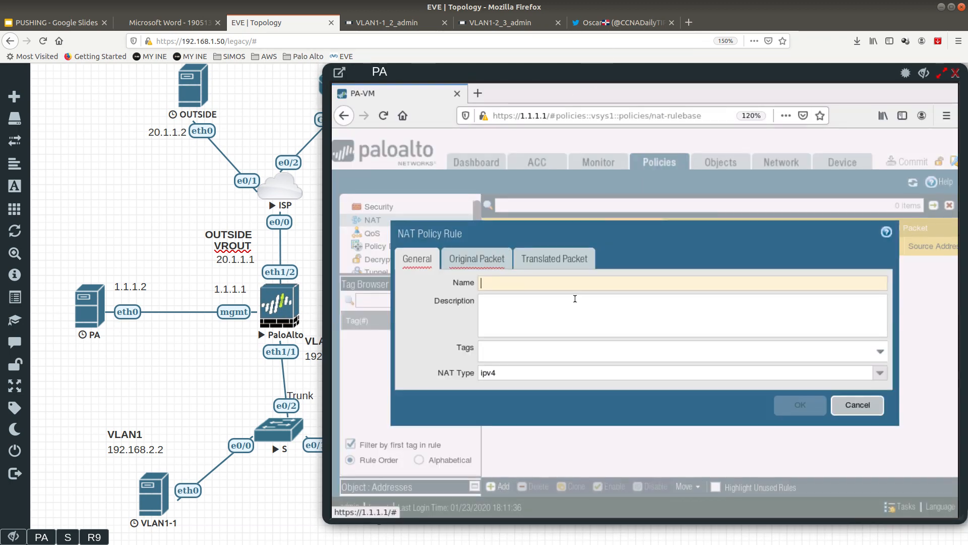
pyautogui.click(546, 280)
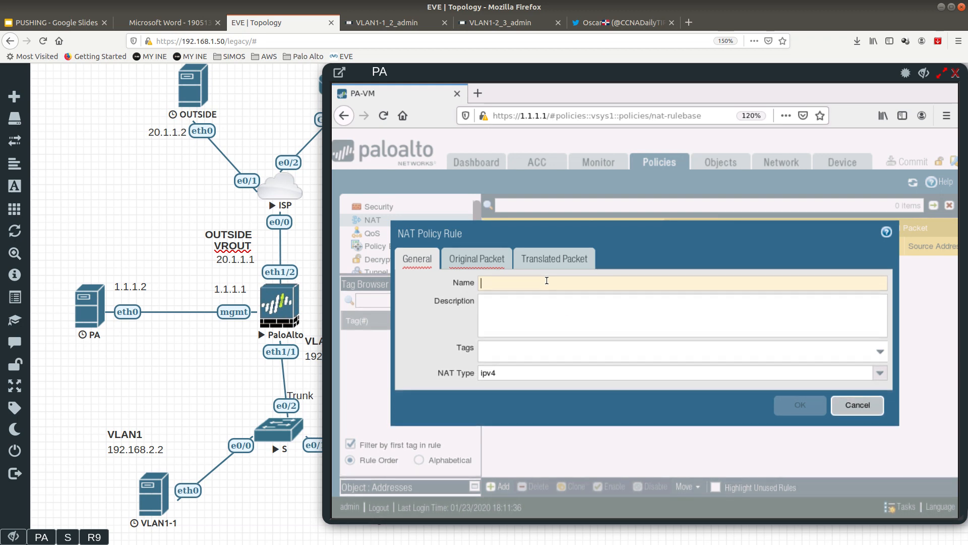
pyautogui.write('Sourc')
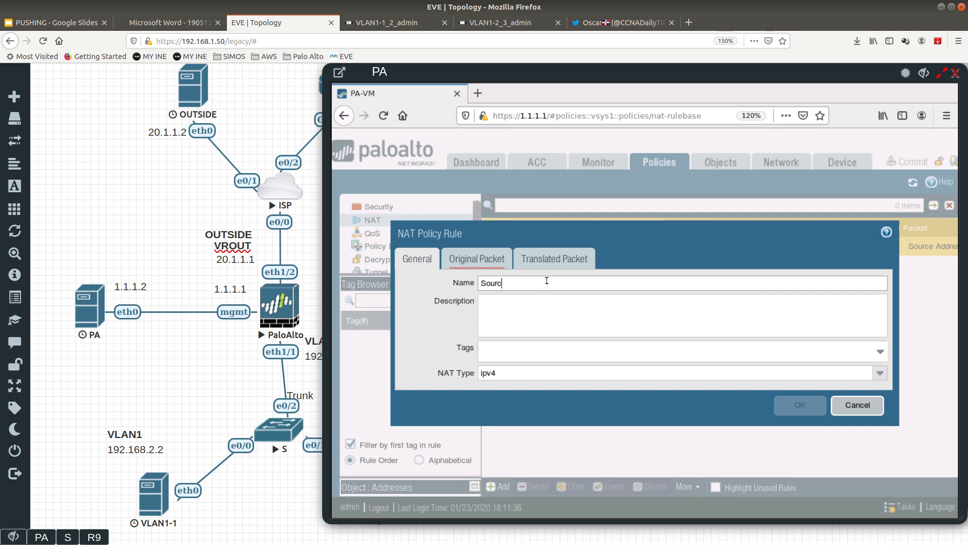
pyautogui.write('e-NAT')
pyautogui.click(521, 311)
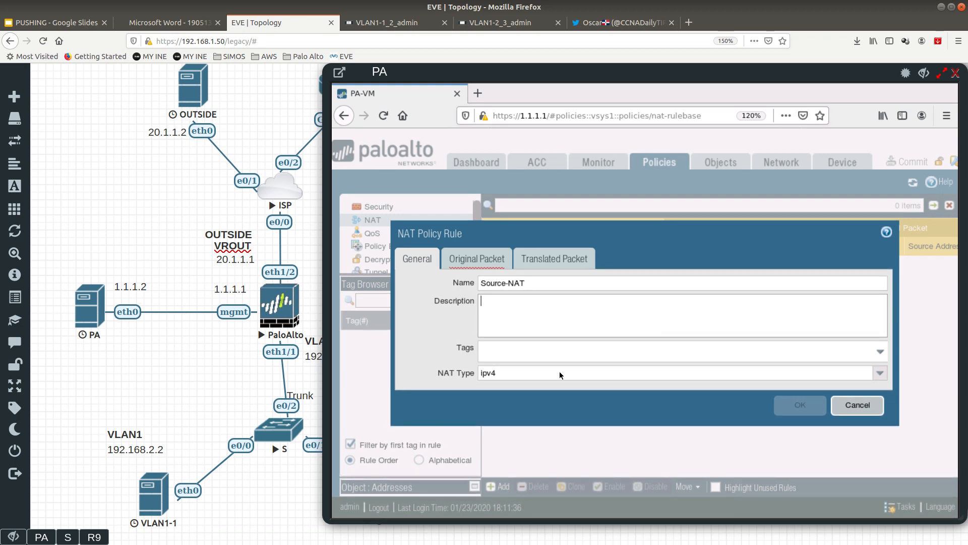
pyautogui.click(880, 373)
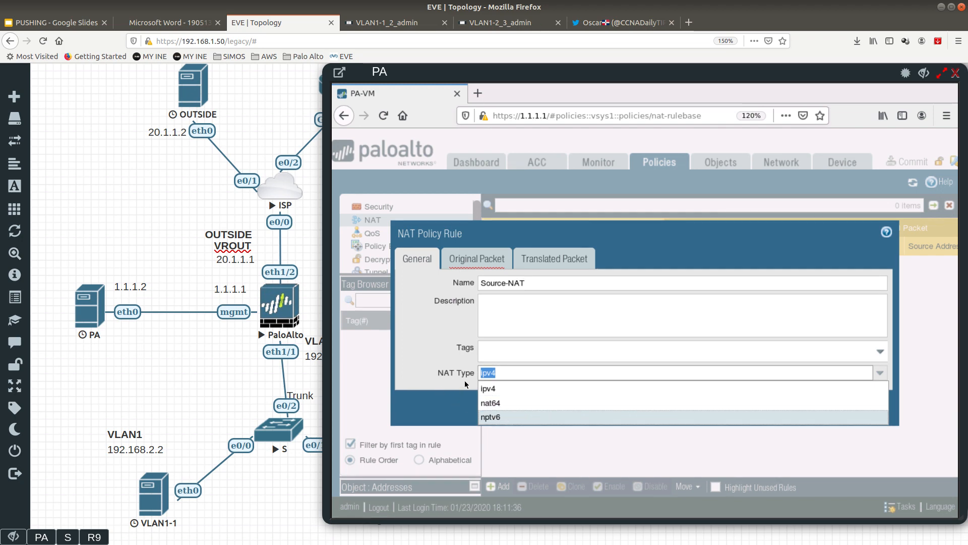
pyautogui.click(513, 331)
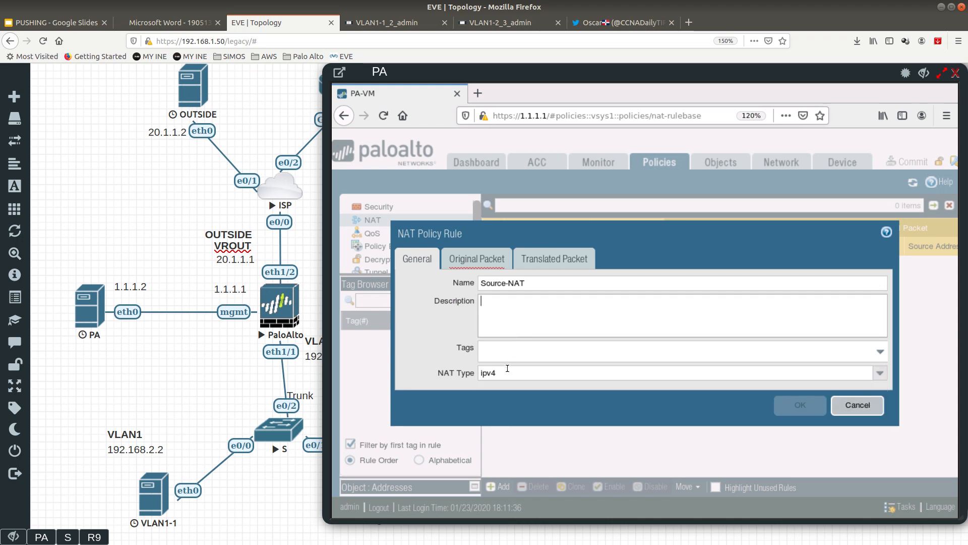
pyautogui.moveTo(501, 374); pyautogui.dragTo(452, 380)
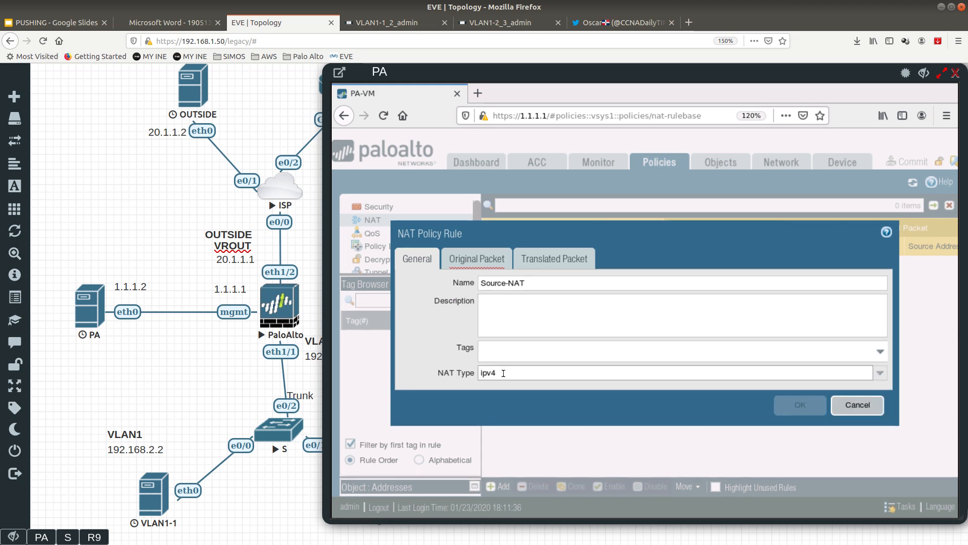
# - Set the NAT rule's original packet source zone to inside and destination zone to outside
pyautogui.click(477, 260)
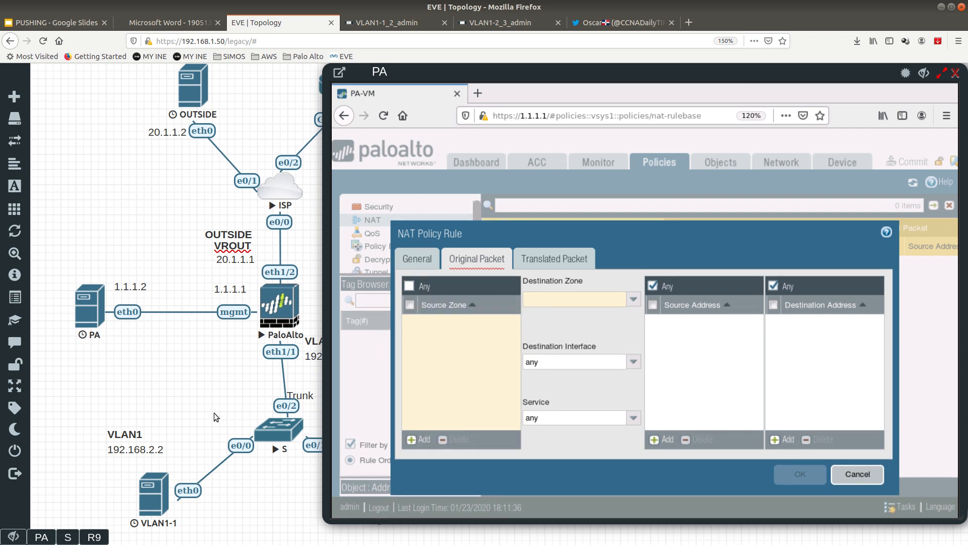
pyautogui.click(419, 438)
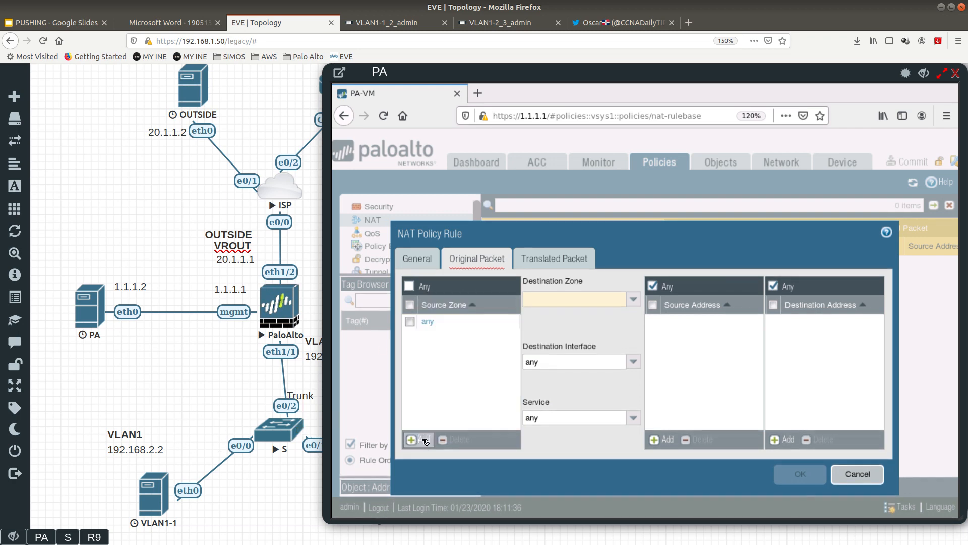
pyautogui.click(429, 352)
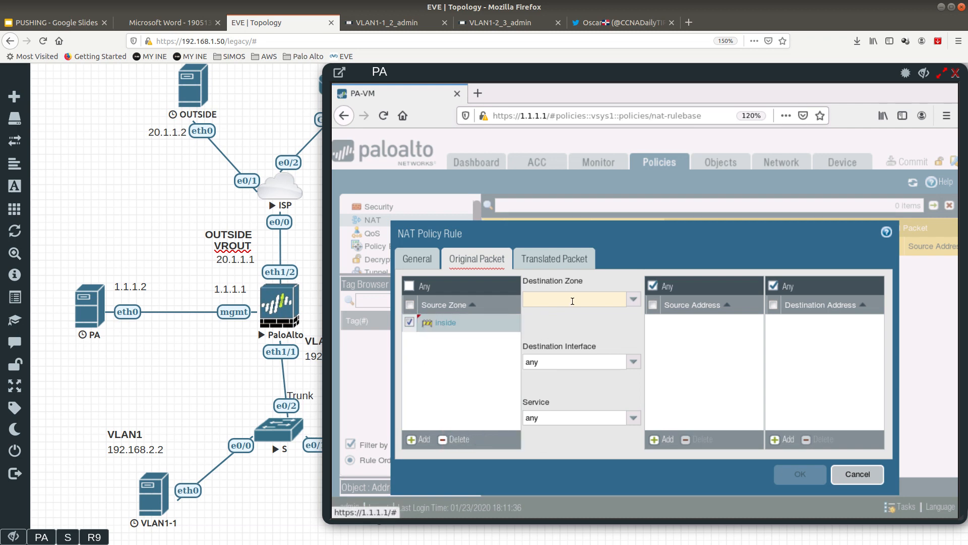
pyautogui.click(633, 300)
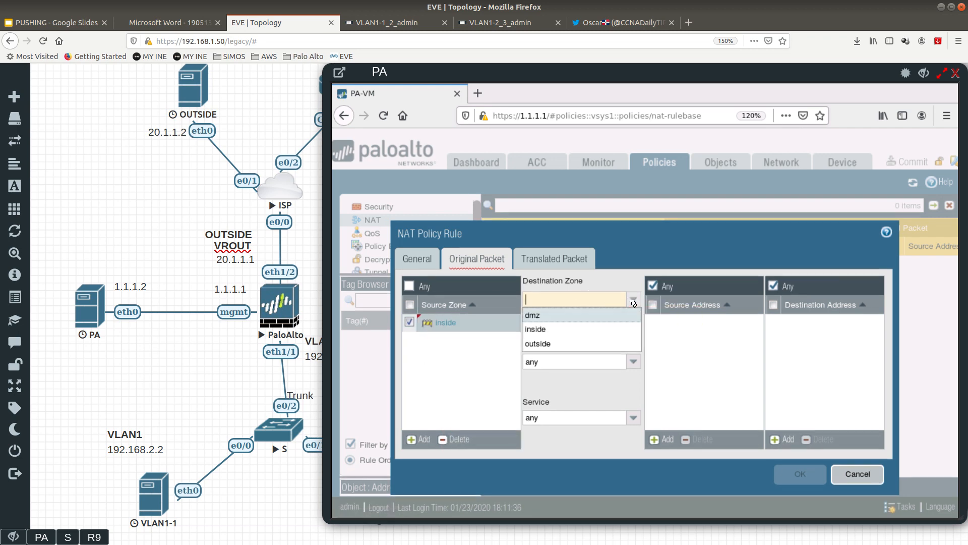
pyautogui.click(549, 344)
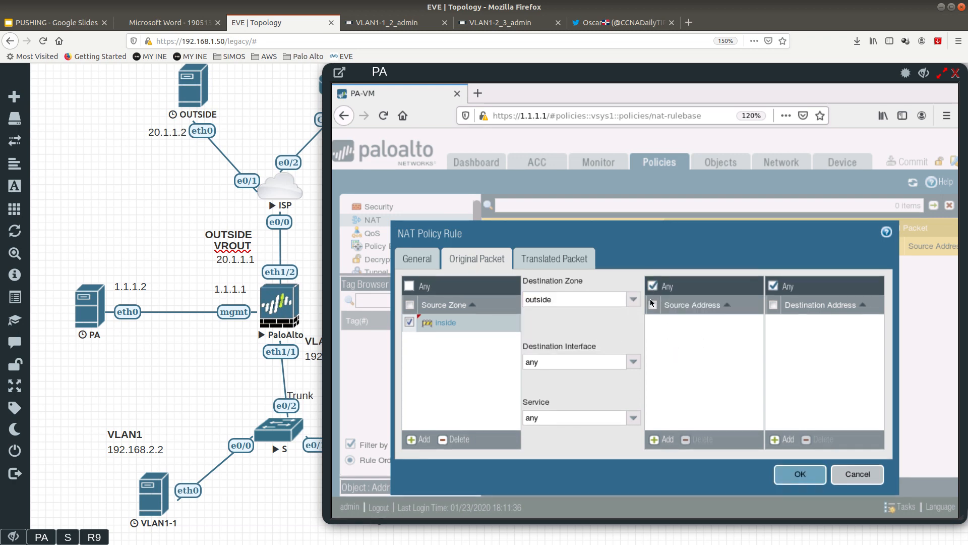
# - Restrict the NAT rule's source address to 192.168.2.0/24 and open its translated packet settings
pyautogui.click(652, 286)
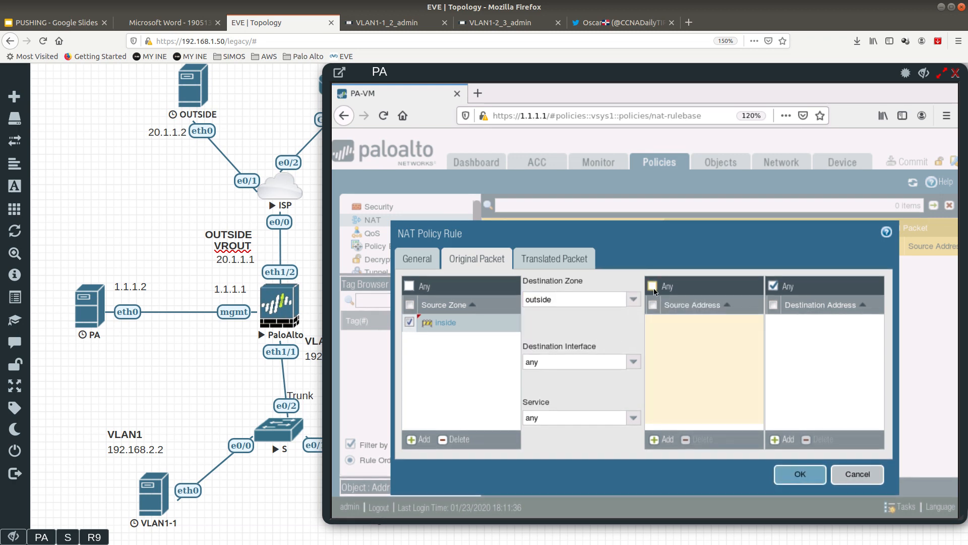
pyautogui.click(667, 439)
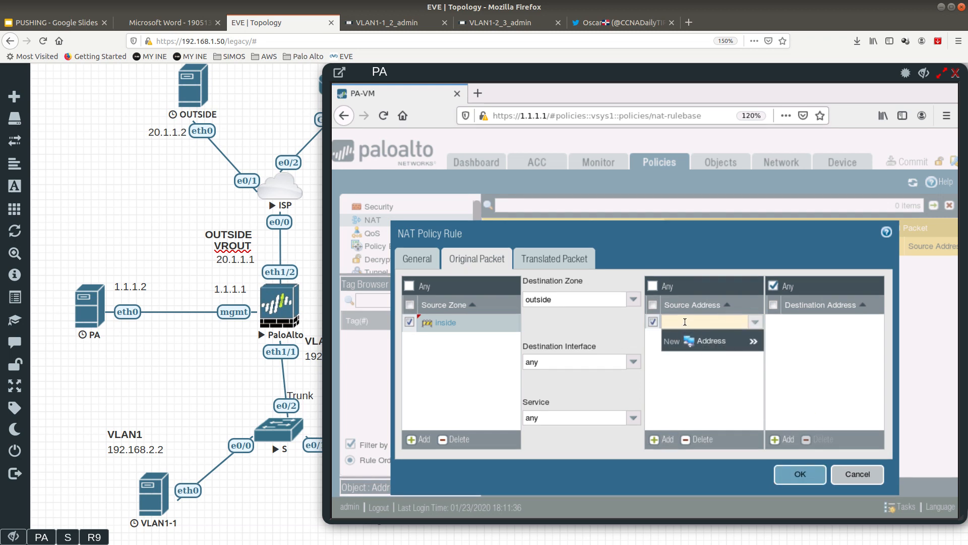
pyautogui.write('192.')
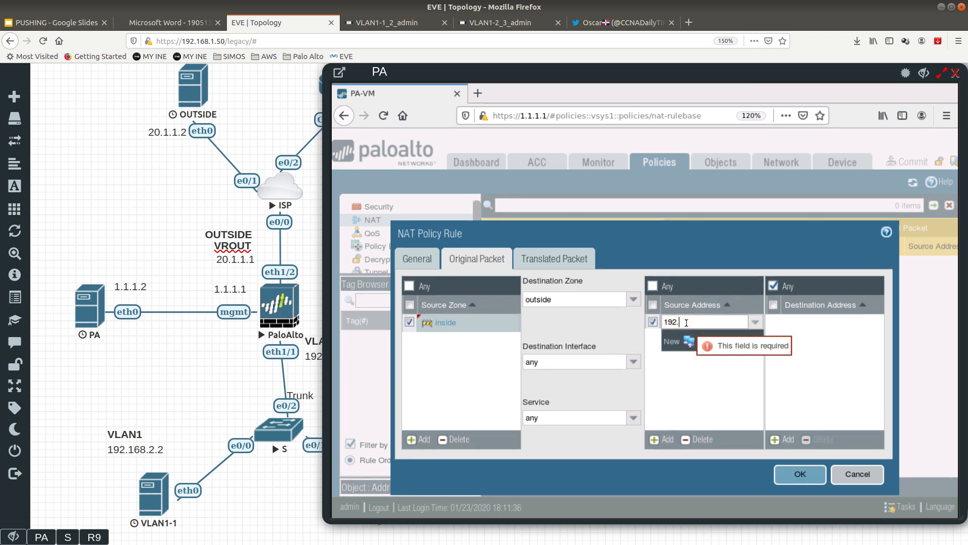
pyautogui.write('168.2.0/24')
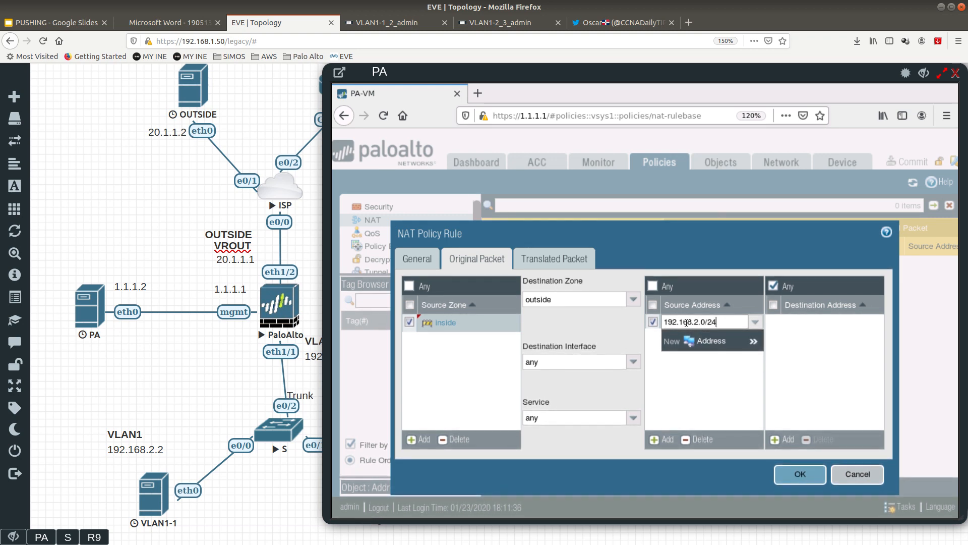
pyautogui.click(709, 385)
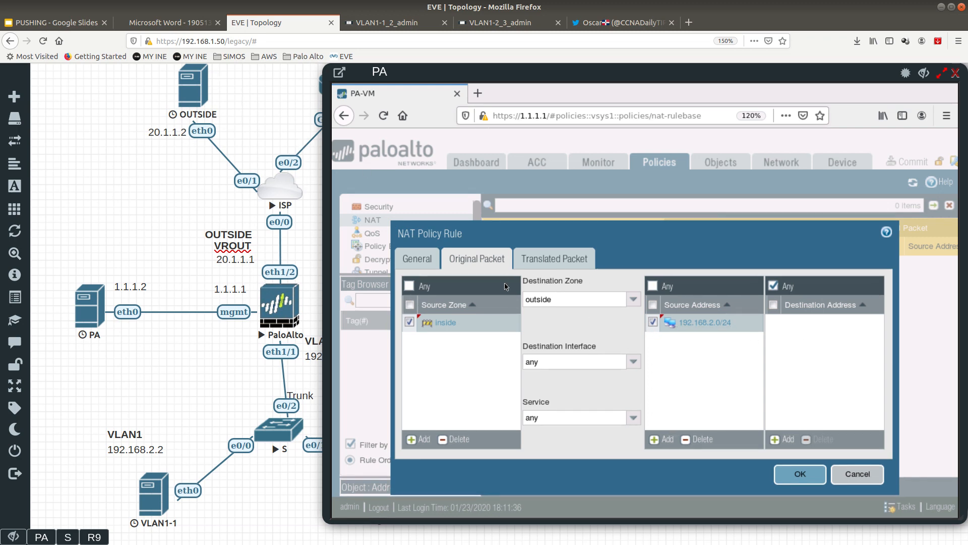
pyautogui.click(549, 258)
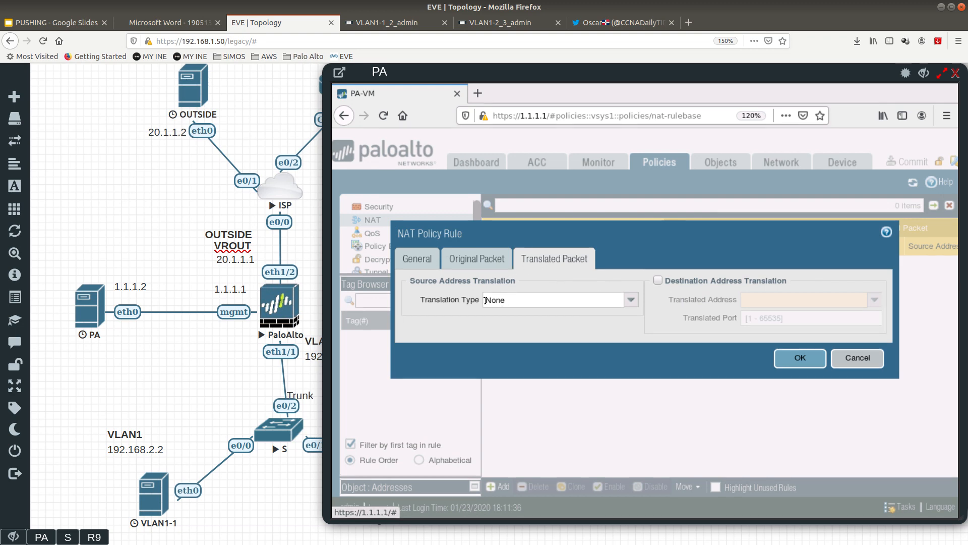
# - Set the NAT rule's source address translation type to Dynamic IP And Port
pyautogui.click(635, 301)
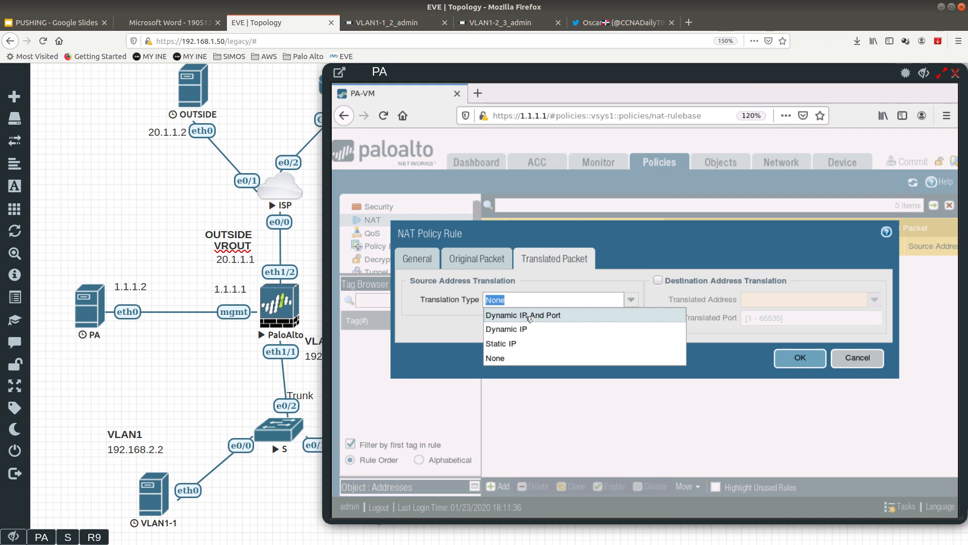
pyautogui.rightClick(563, 321)
pyautogui.click(502, 301)
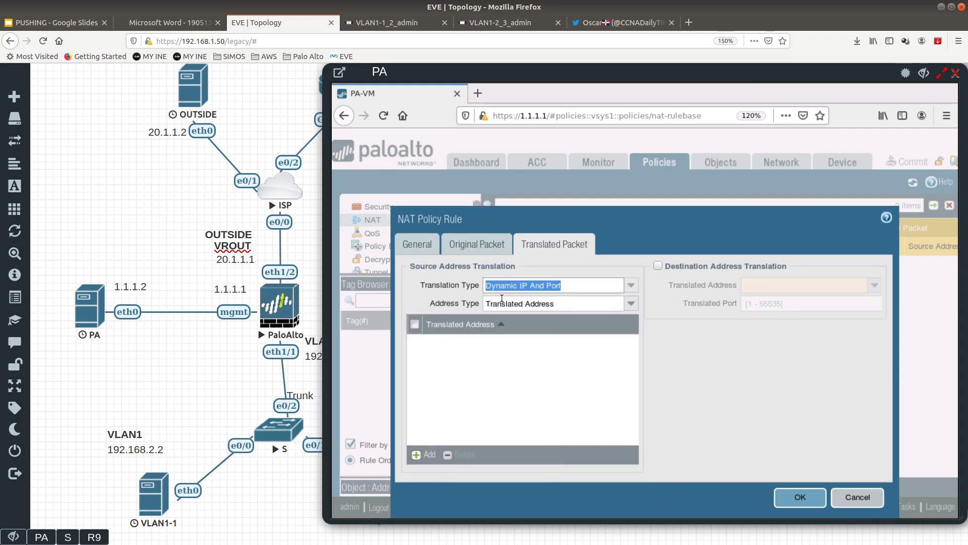
pyautogui.click(569, 286)
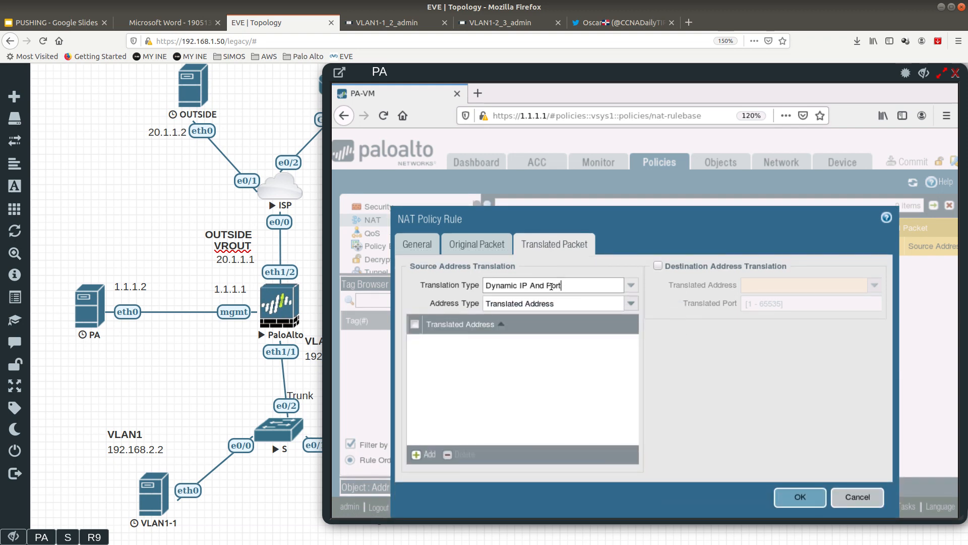
pyautogui.moveTo(527, 285); pyautogui.dragTo(488, 283)
pyautogui.doubleClick(563, 285)
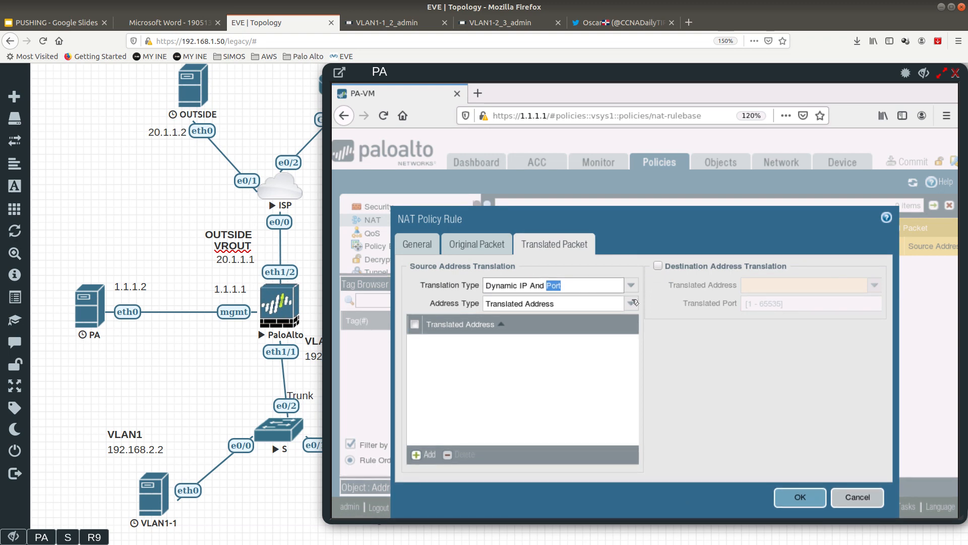
# - Review the address type choices for the source translation and choose Interface Address
pyautogui.click(613, 304)
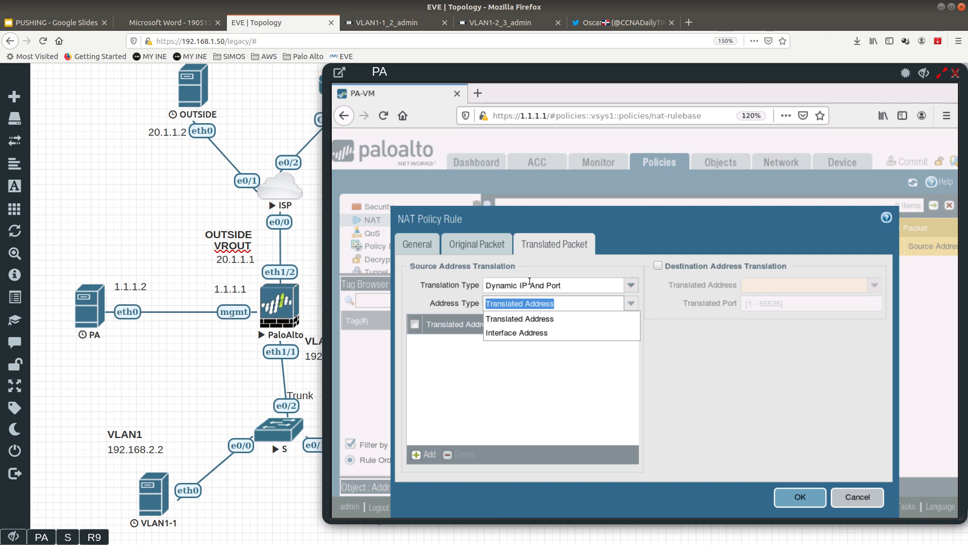
pyautogui.click(530, 320)
pyautogui.click(630, 309)
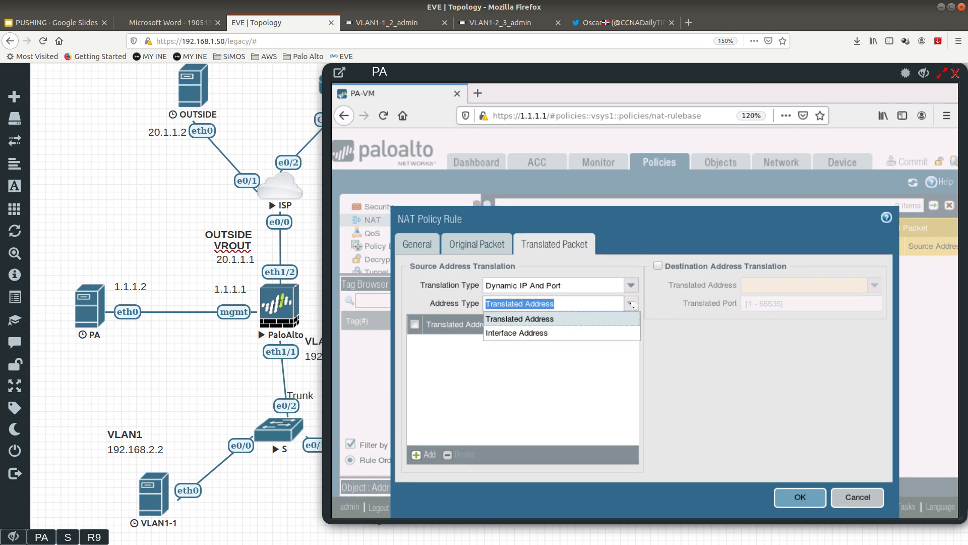
pyautogui.click(559, 332)
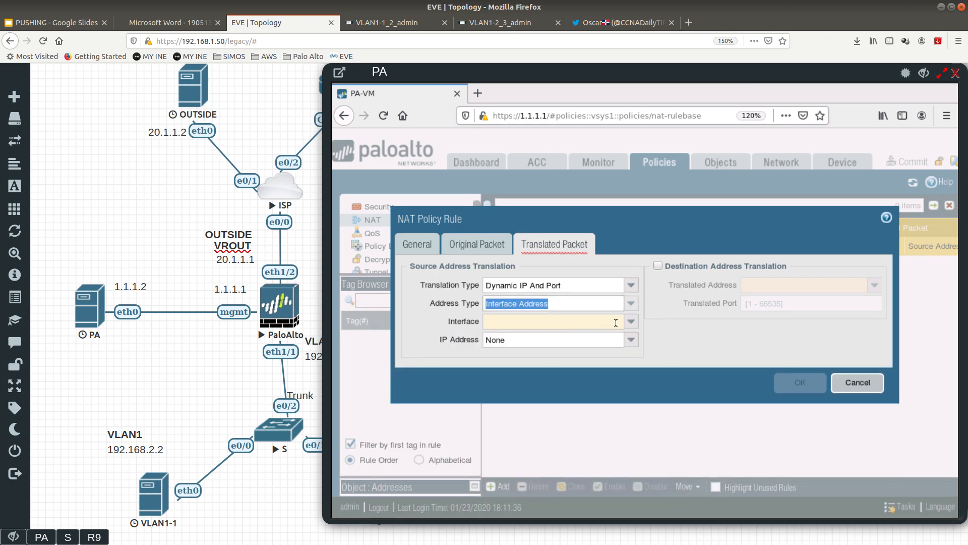
# - Set the source translation to use interface ethernet1/2 with IP address 20.1.1.1/24
pyautogui.click(554, 321)
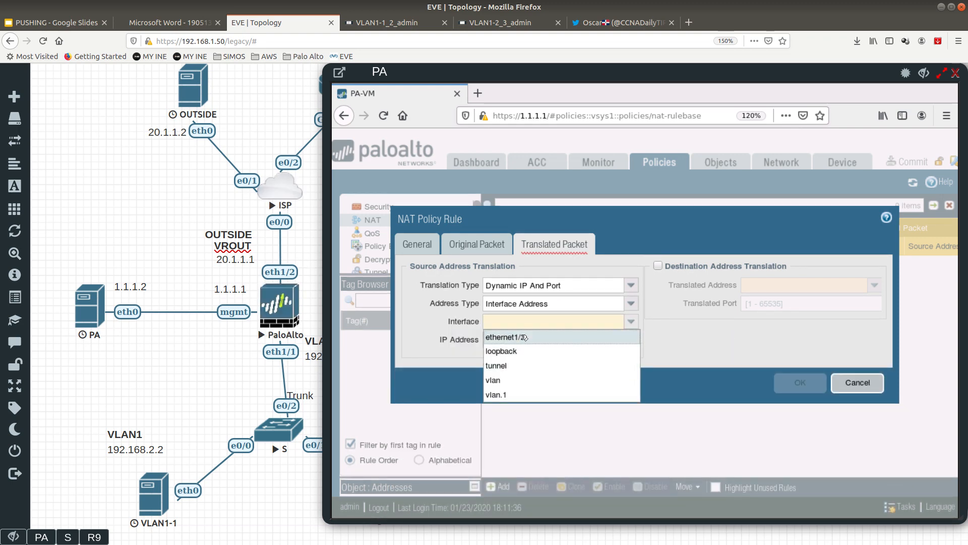
pyautogui.press('Return')
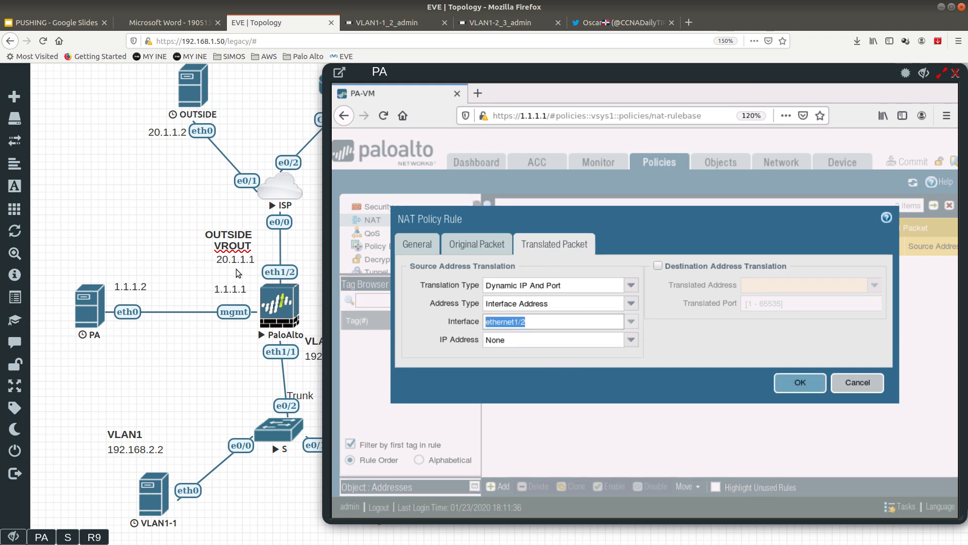
pyautogui.click(632, 341)
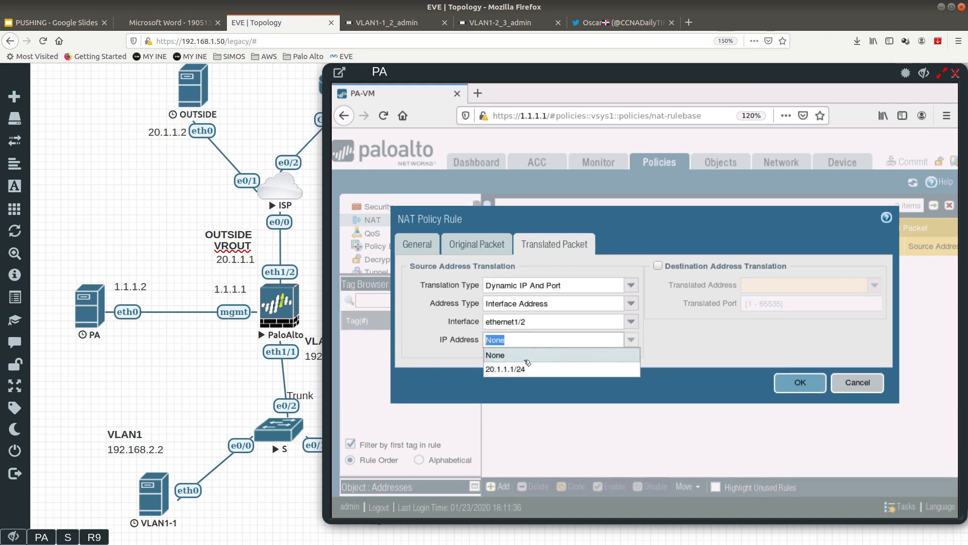
pyautogui.click(525, 370)
pyautogui.click(598, 350)
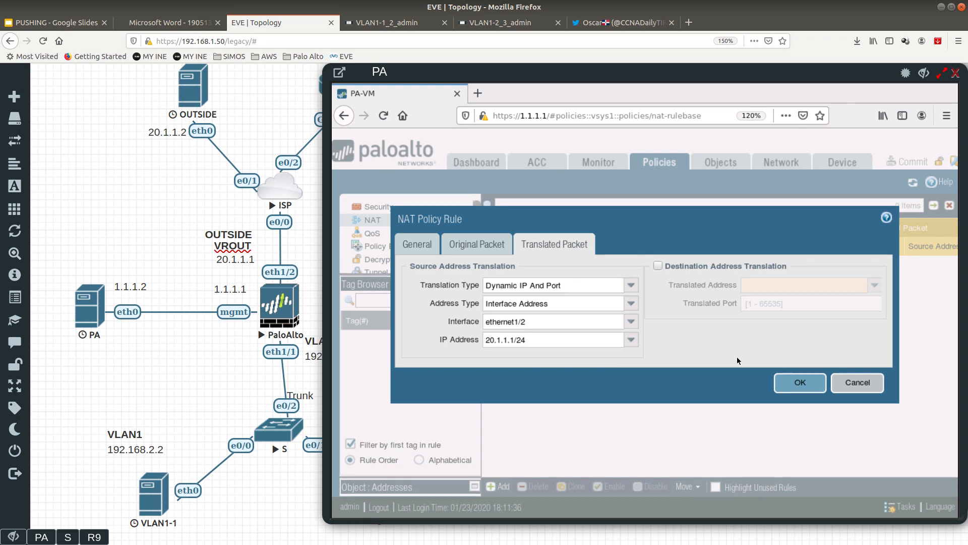
# - Save the Source-NAT rule and commit the configuration on the firewall
pyautogui.click(806, 381)
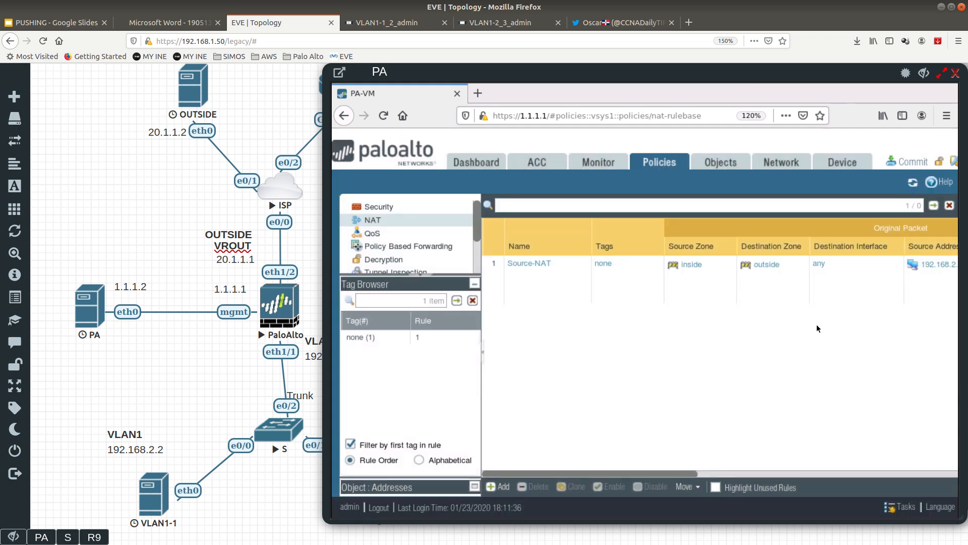
pyautogui.click(894, 168)
pyautogui.click(789, 487)
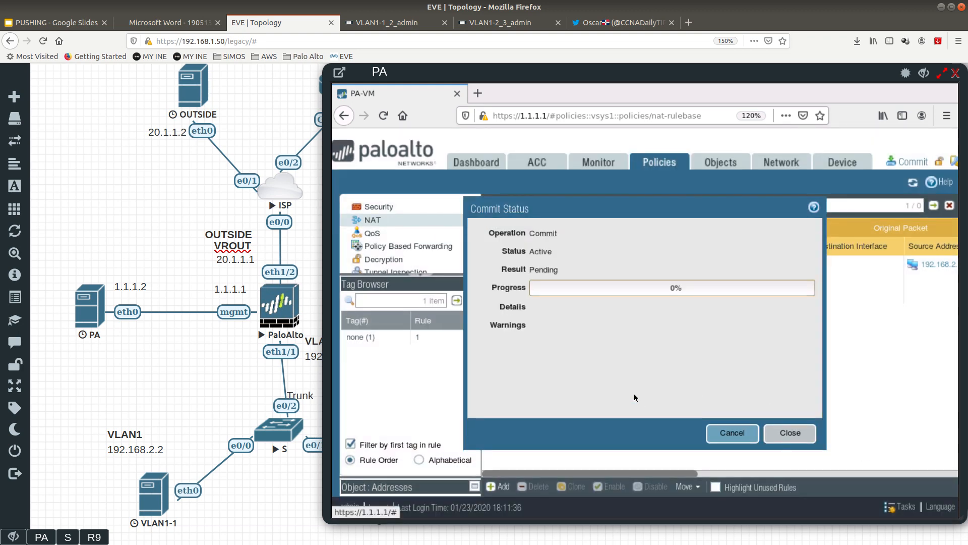
# - Highlight the destination address in R9's earlier ICMP debug output, and rerun the ping to 20.1.1.3 from VLAN1-1
pyautogui.click(100, 538)
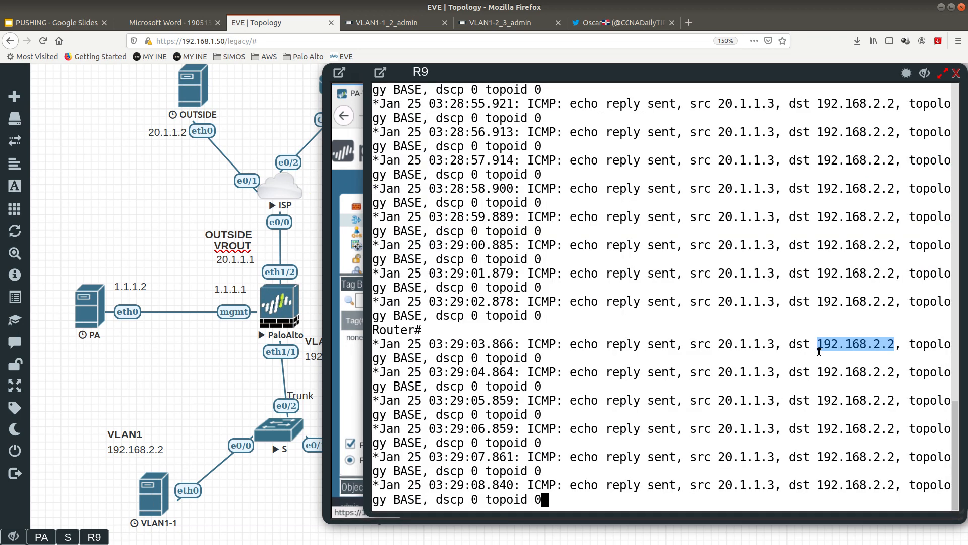
pyautogui.moveTo(817, 372); pyautogui.dragTo(895, 374)
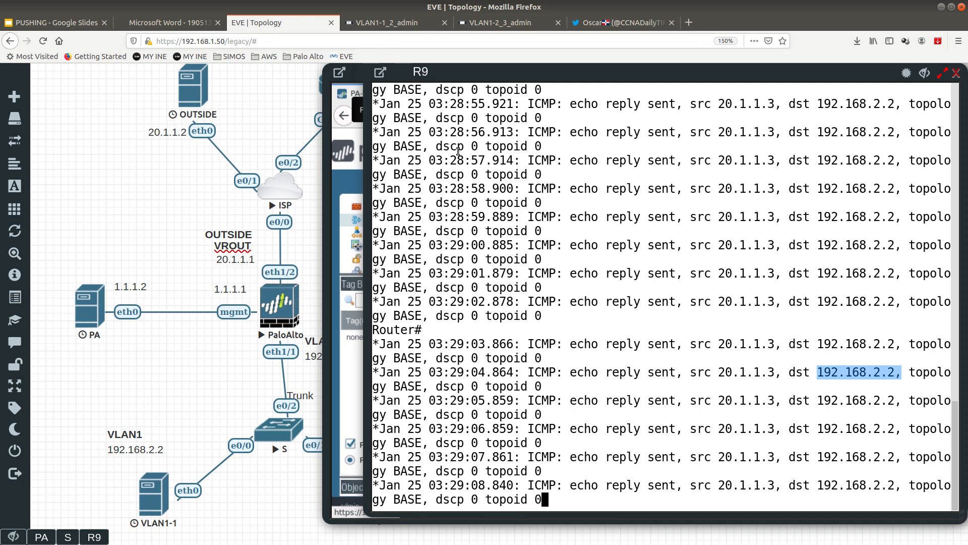
pyautogui.click(405, 23)
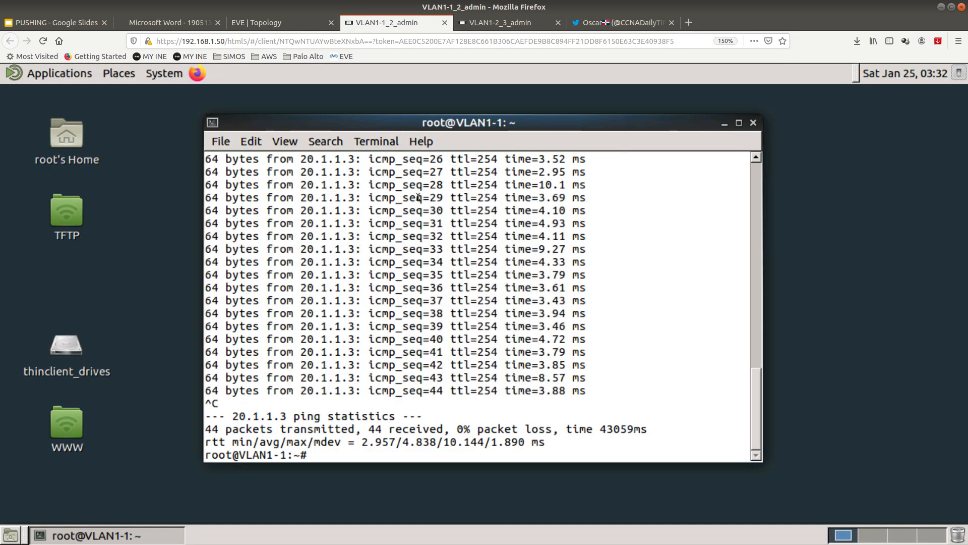
pyautogui.press('Up')
pyautogui.press('Return')
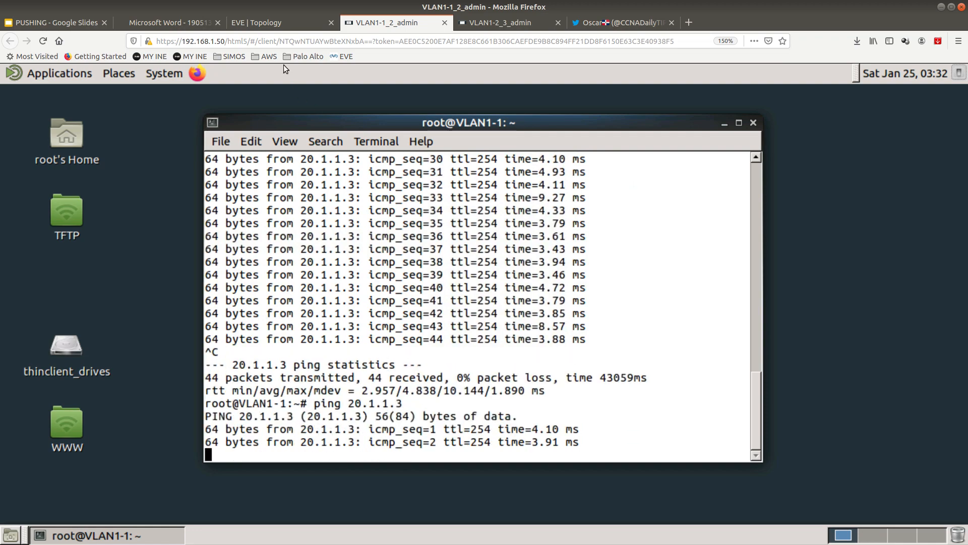
# - Check R9's debug output for the new ping's echo replies and stop the ping on VLAN1-1
pyautogui.click(281, 24)
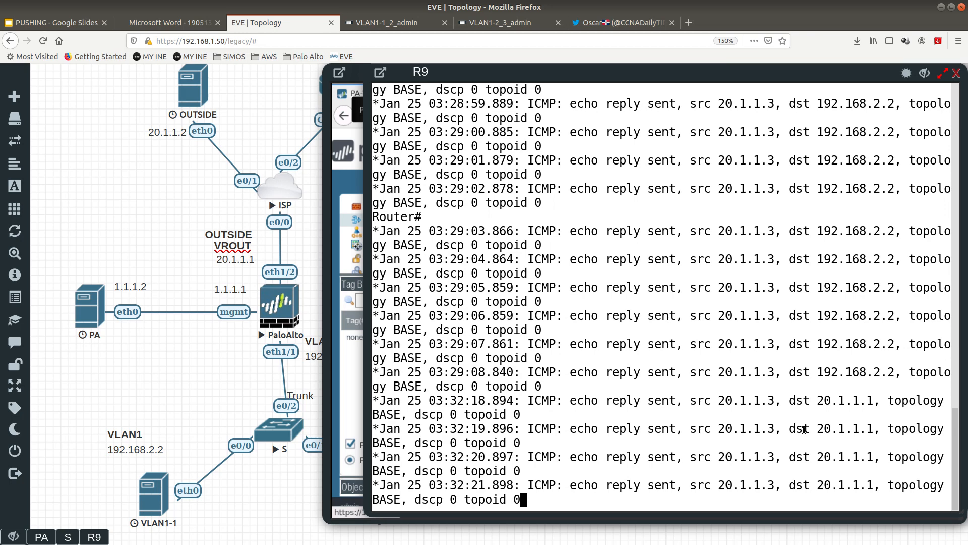
pyautogui.click(398, 21)
pyautogui.hotkey('ctrl', 'c')
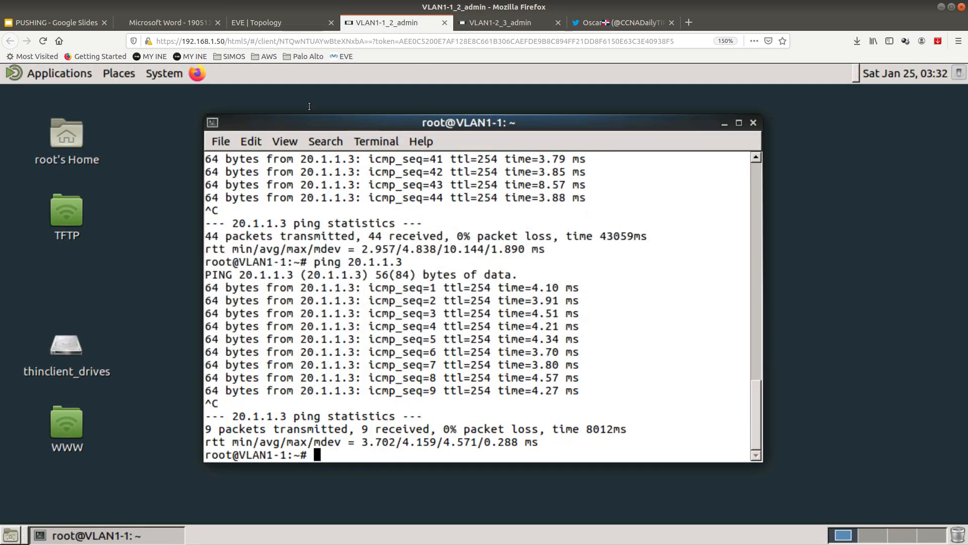
# - Compare the echo reply destination addresses before and after NAT in R9's debug output by highlighting one of each
pyautogui.click(275, 22)
pyautogui.moveTo(559, 76); pyautogui.dragTo(535, 75)
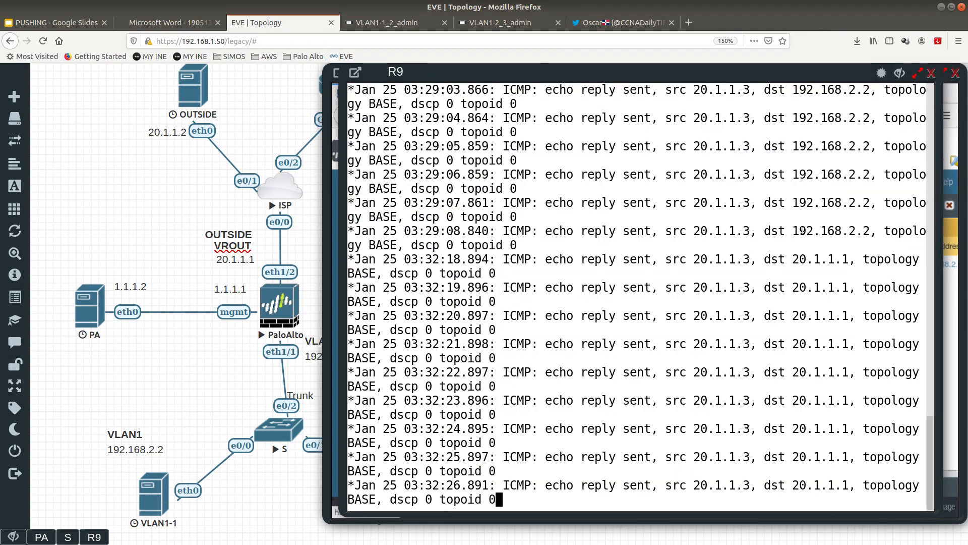
pyautogui.scroll(1, 802, 231)
pyautogui.moveTo(793, 188); pyautogui.dragTo(868, 186)
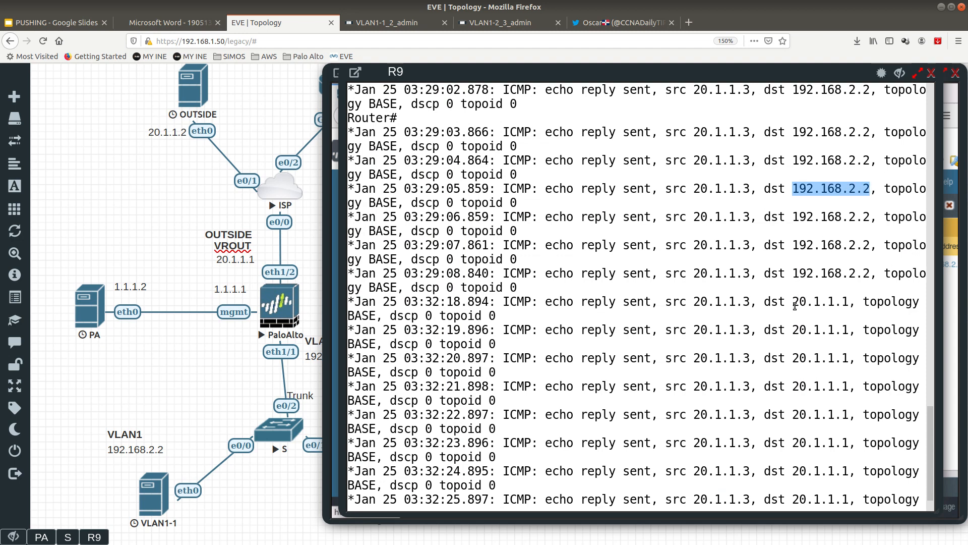
pyautogui.moveTo(793, 301); pyautogui.dragTo(856, 301)
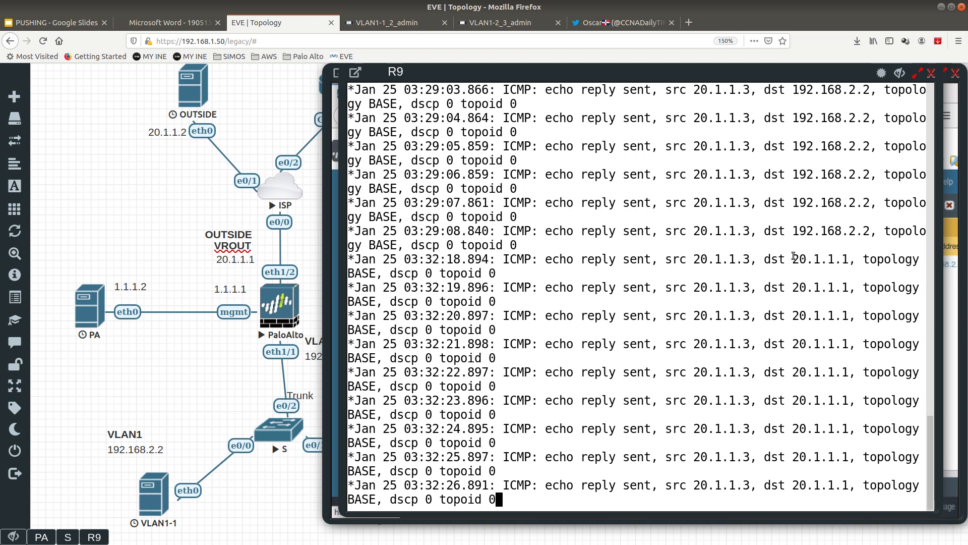
# - Hide the R9 console, close the firewall's commit status and hide the PA window
pyautogui.click(900, 74)
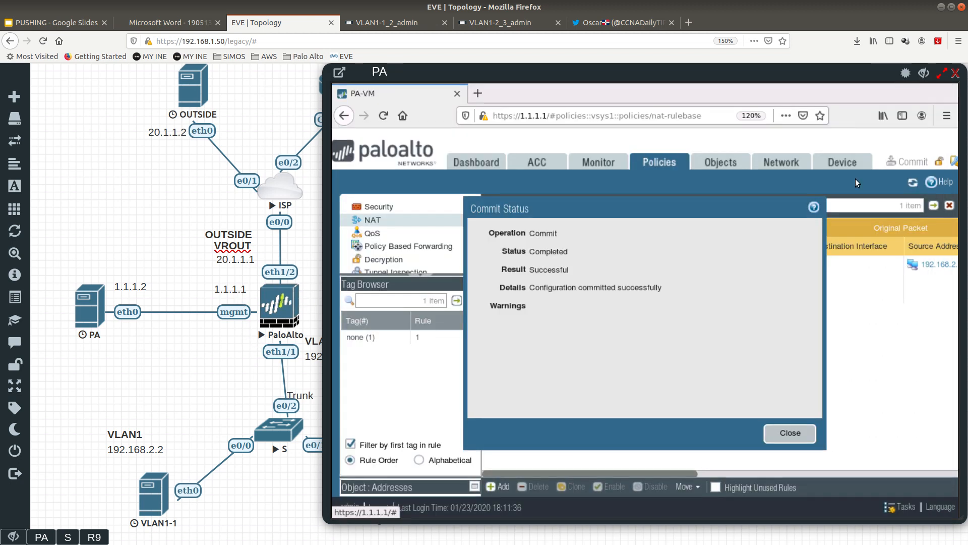
pyautogui.click(794, 434)
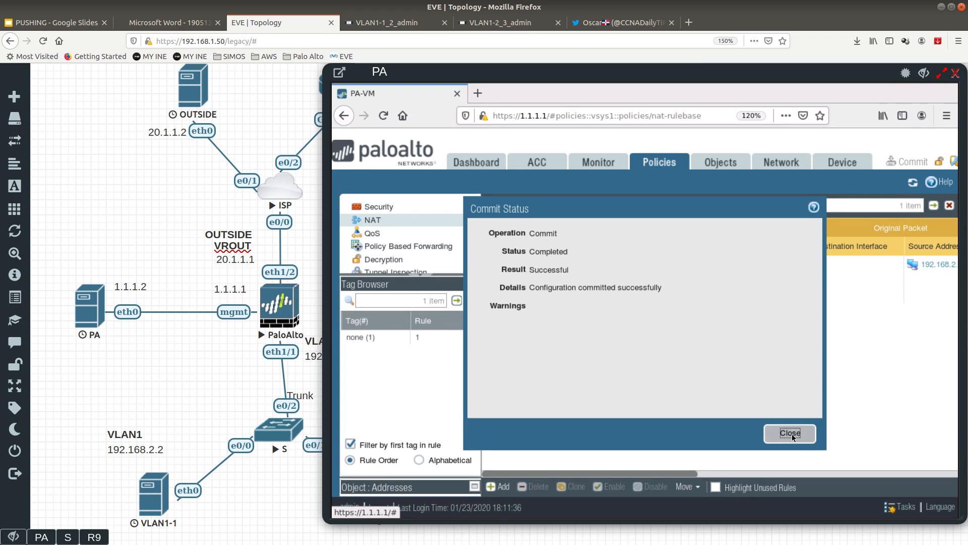
pyautogui.click(924, 74)
# - Switch to the Twitter profile page and highlight the account handle below the profile name
pyautogui.click(620, 22)
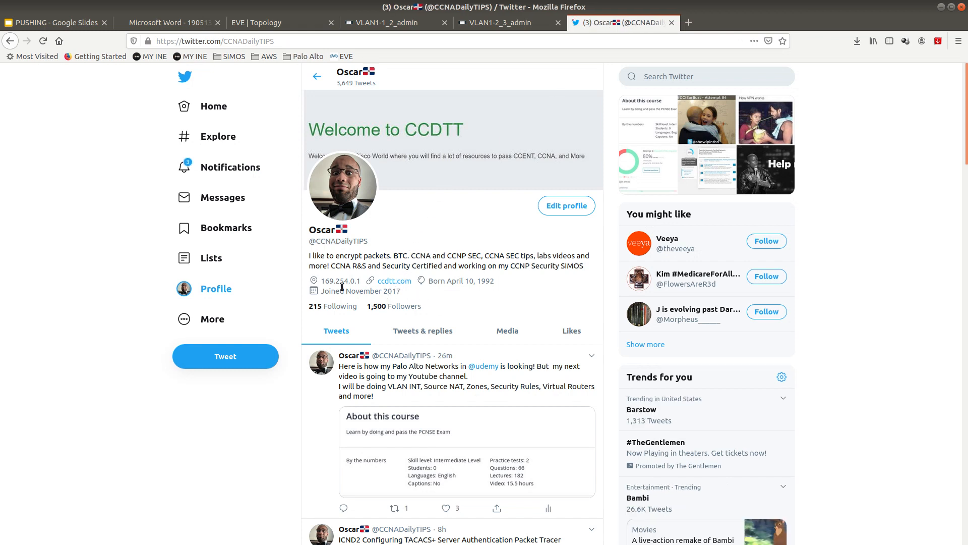
pyautogui.moveTo(310, 241); pyautogui.dragTo(376, 237)
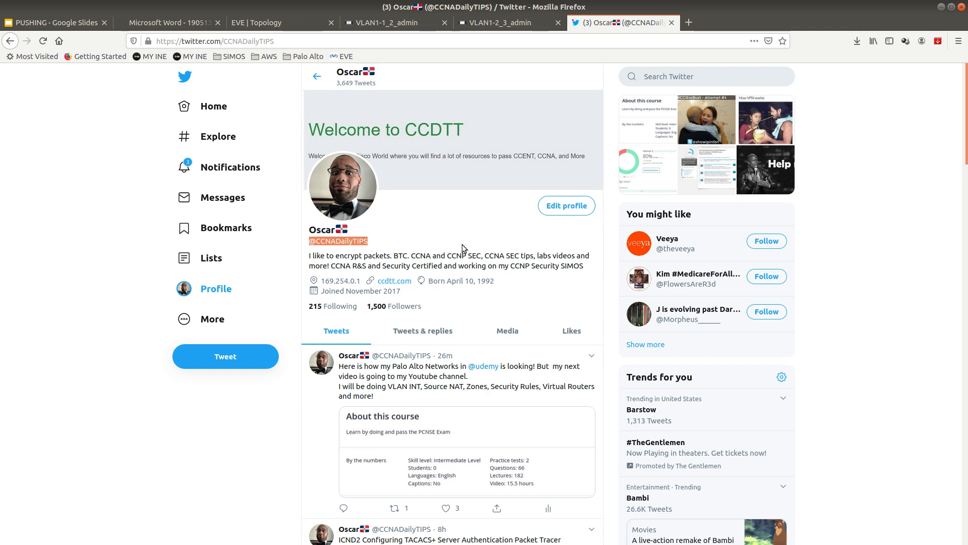
pyautogui.tripleClick(354, 240)
pyautogui.click(354, 240)
pyautogui.doubleClick(353, 241)
pyautogui.click(403, 238)
pyautogui.moveTo(372, 243); pyautogui.dragTo(309, 244)
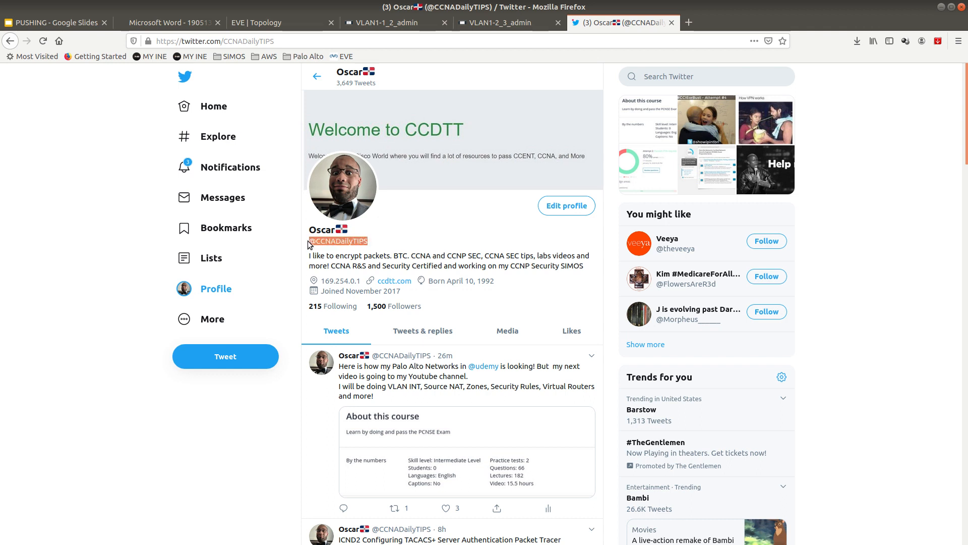